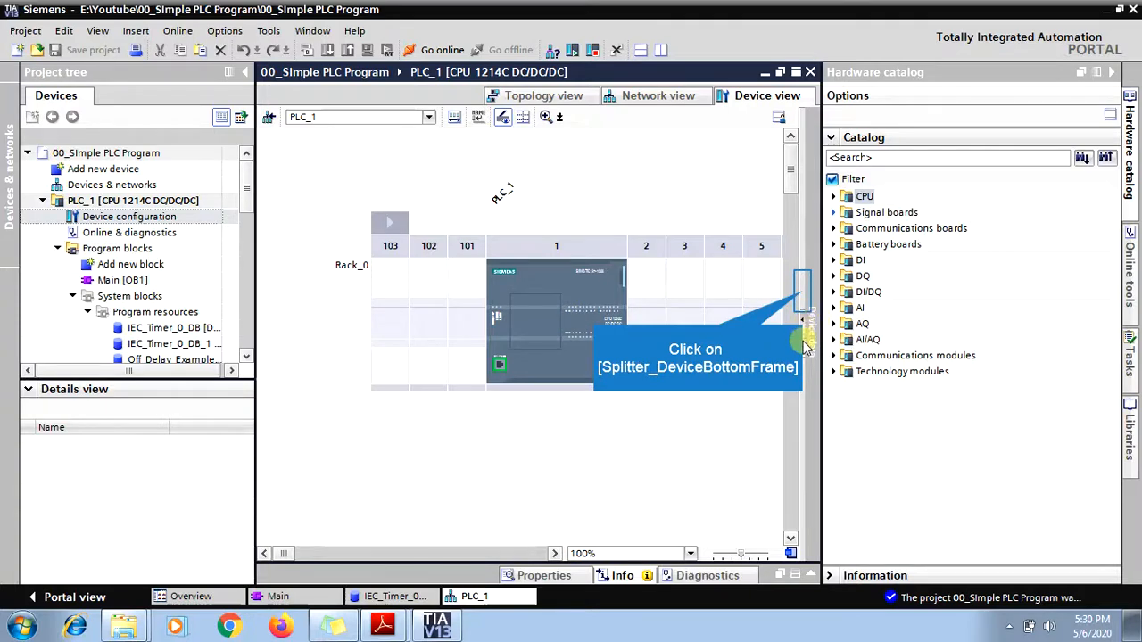
Resize the hardware catalog to widen the device view and shift the view along the PLC_1 rack.
click(803, 290)
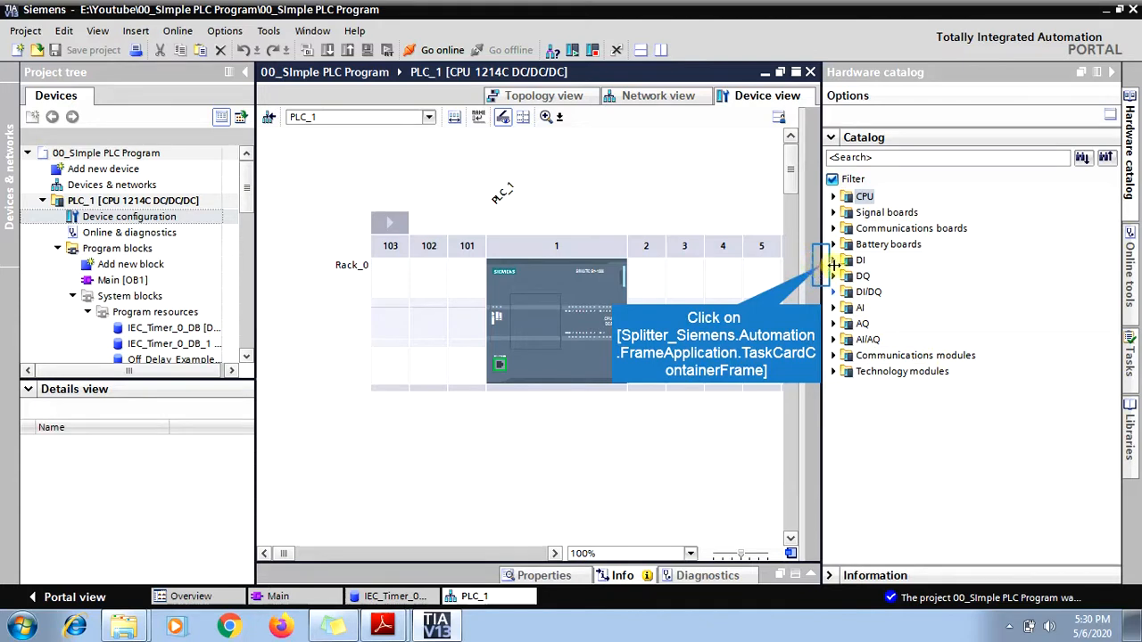
drag(832, 265, 995, 346)
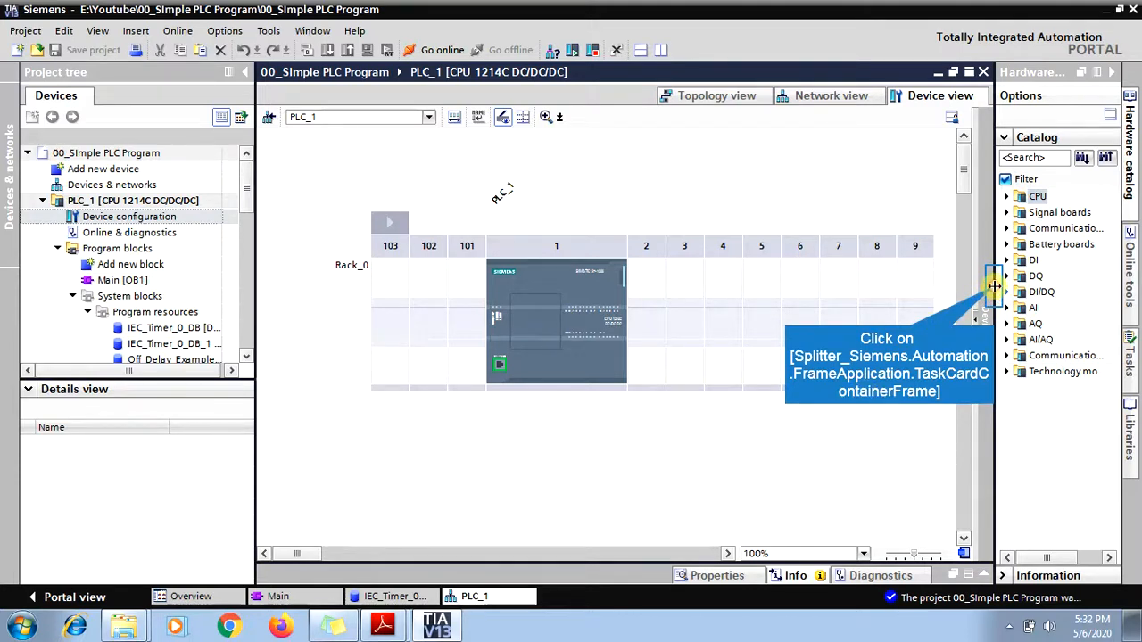
drag(983, 299, 903, 319)
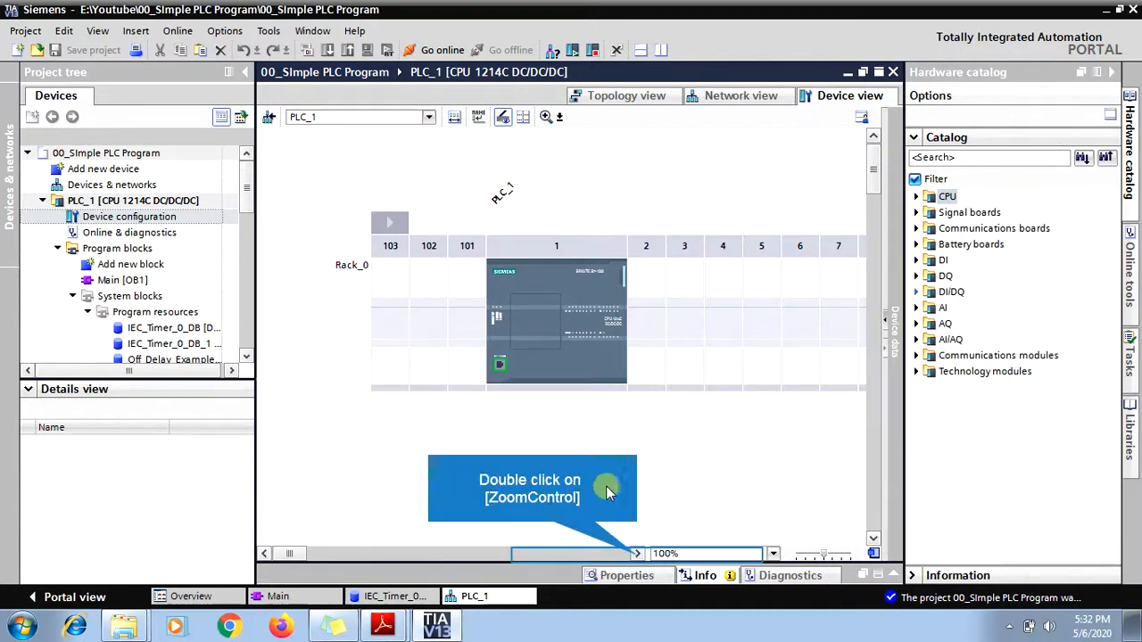
double_click(636, 557)
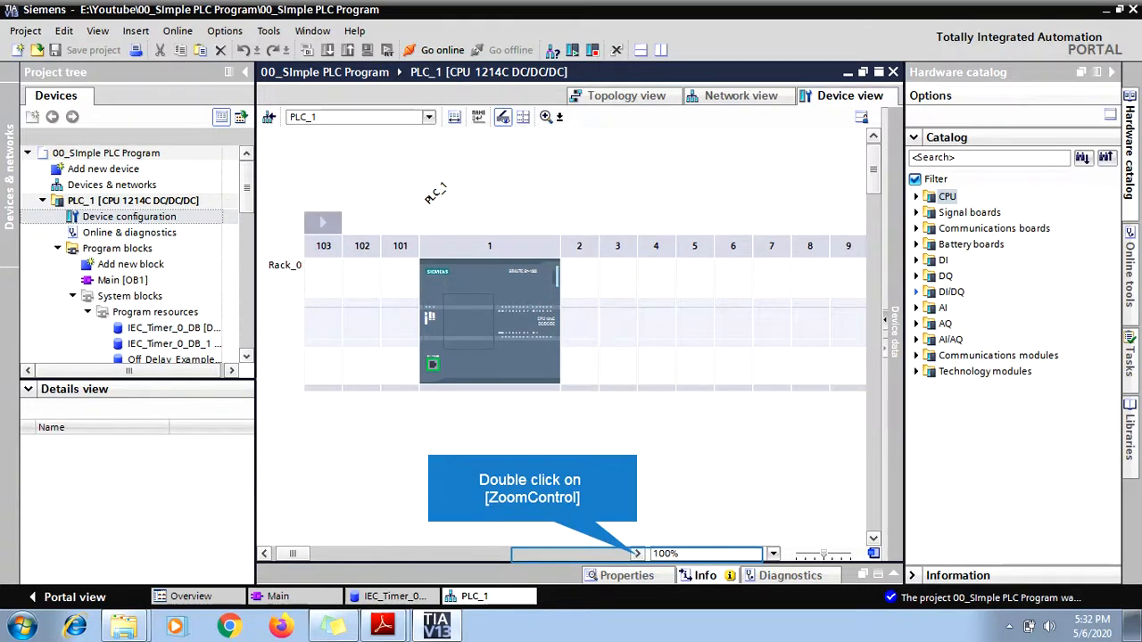
Expand the Signal boards category of the hardware catalog and its DI, DQ, AI, AQ and DI/DQ groups.
click(917, 213)
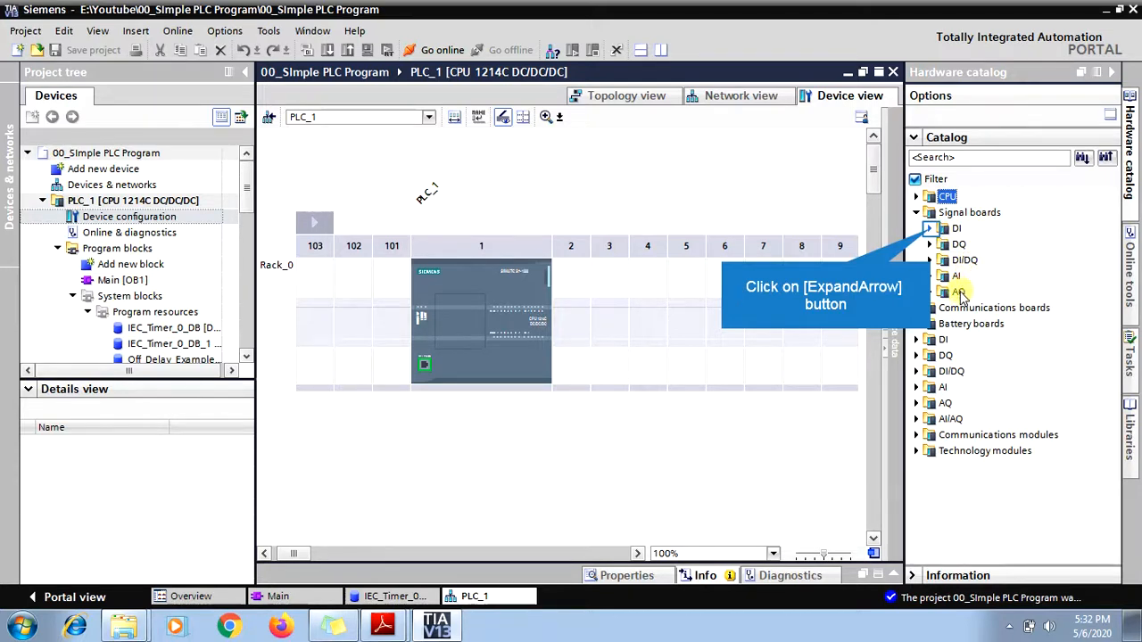
click(931, 229)
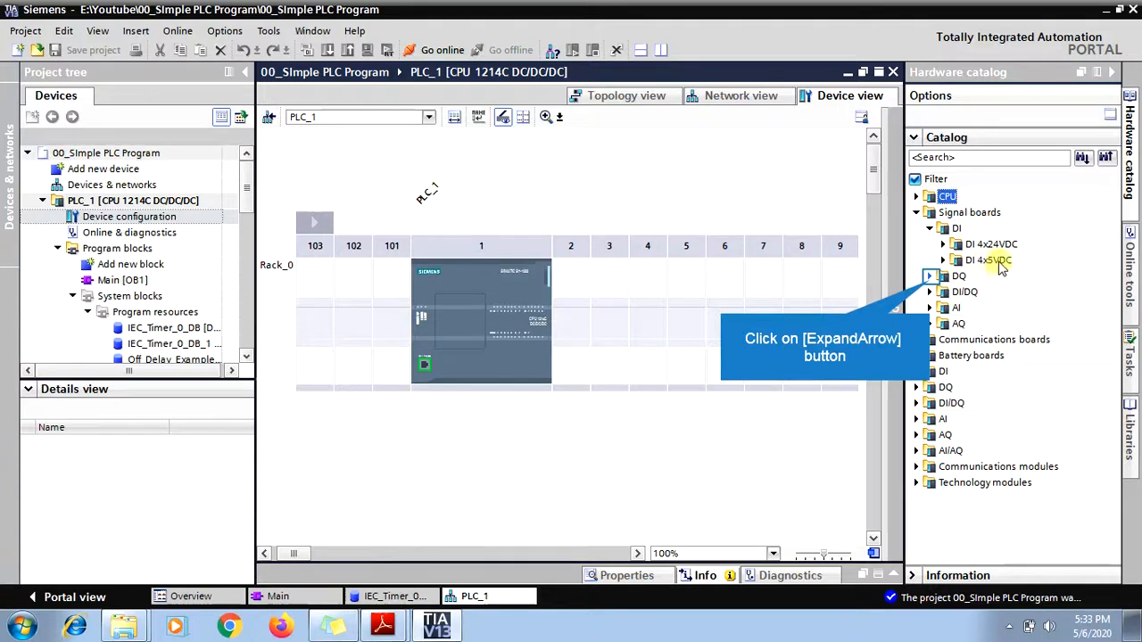
click(930, 277)
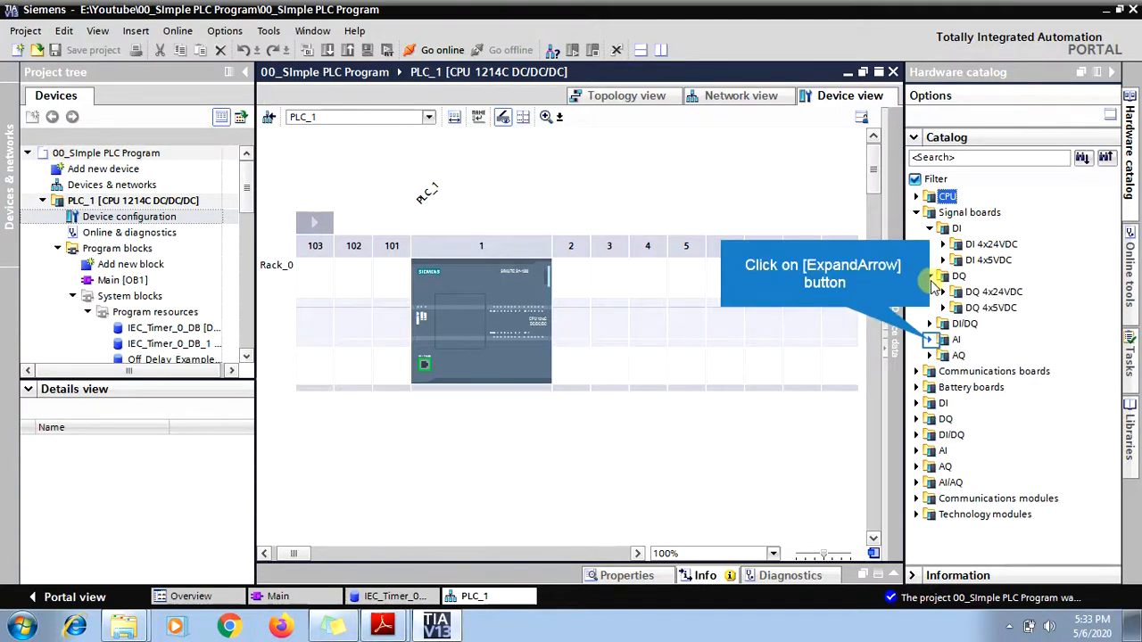
click(930, 340)
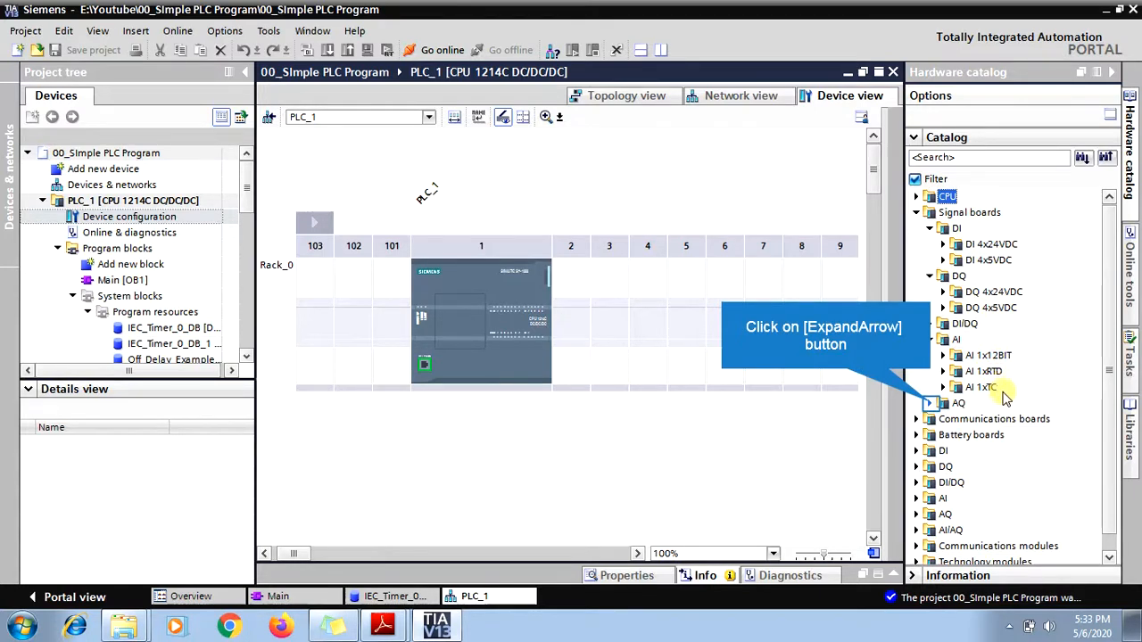
click(930, 404)
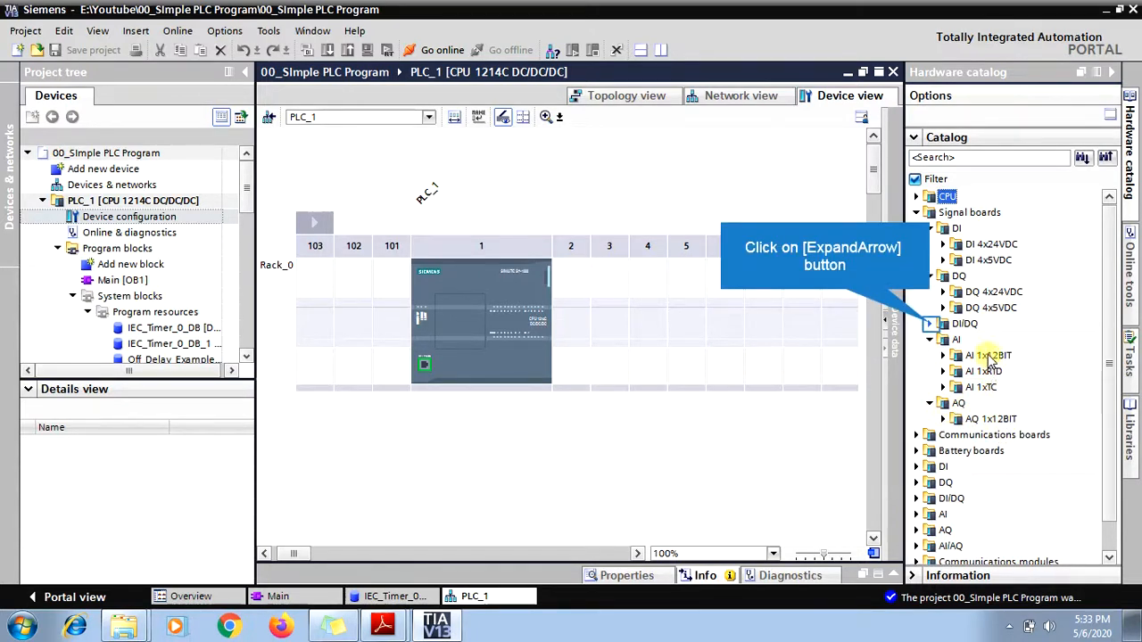
click(930, 325)
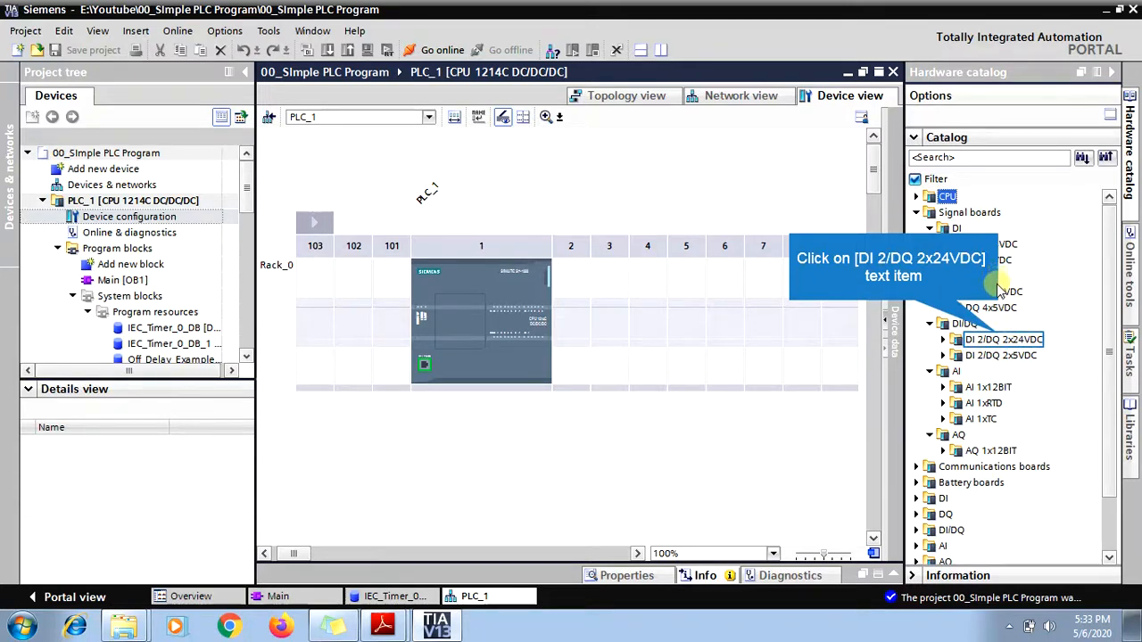
Insert the DI 2/DQ 2x24VDC signal board 6ES7 223-3BD30-0XB0 into the signal board slot on the CPU.
click(1003, 340)
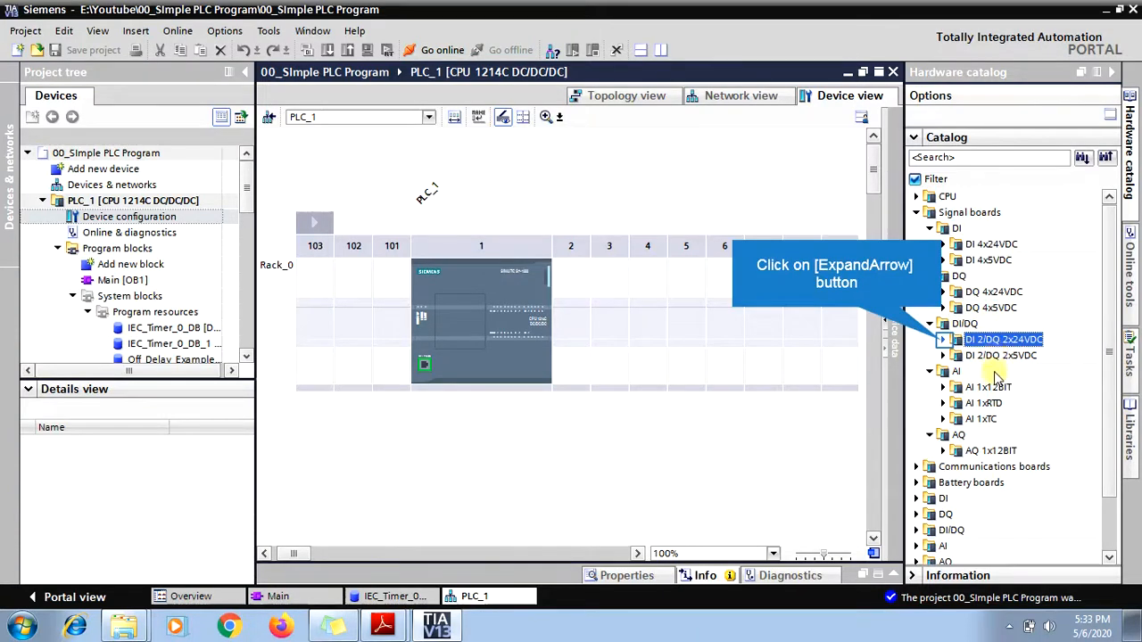
click(943, 341)
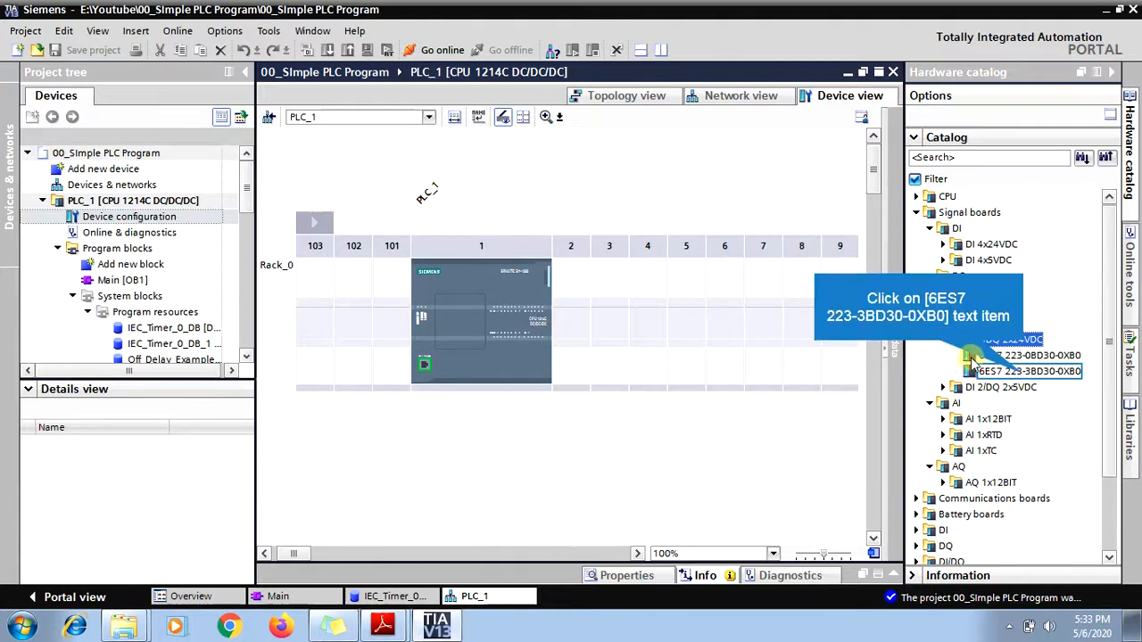
click(1026, 375)
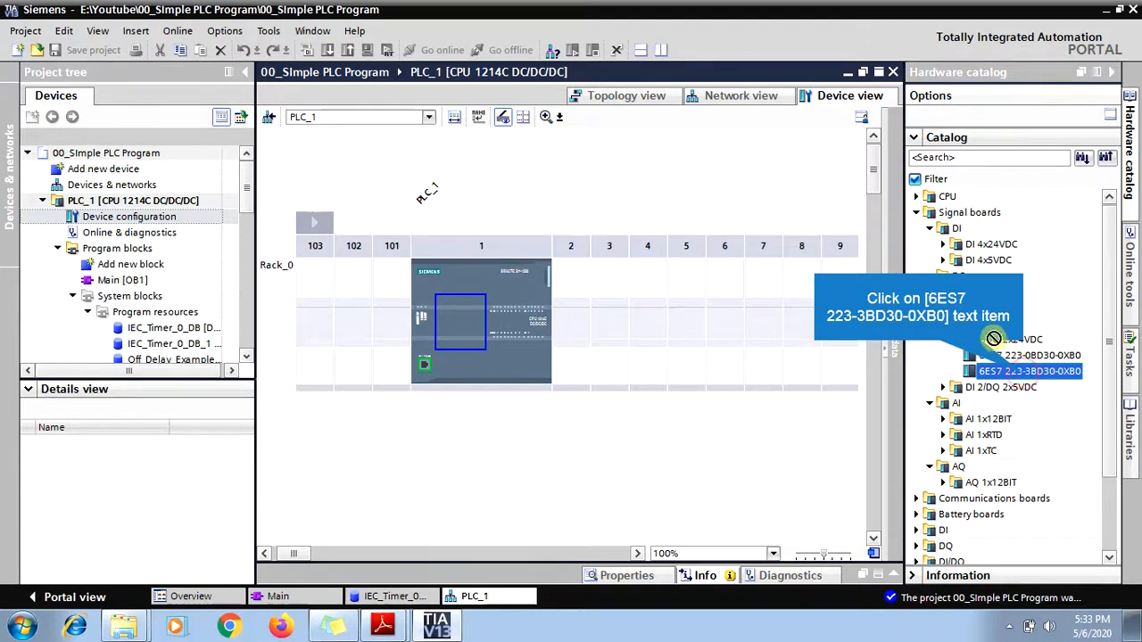
drag(1026, 374, 464, 348)
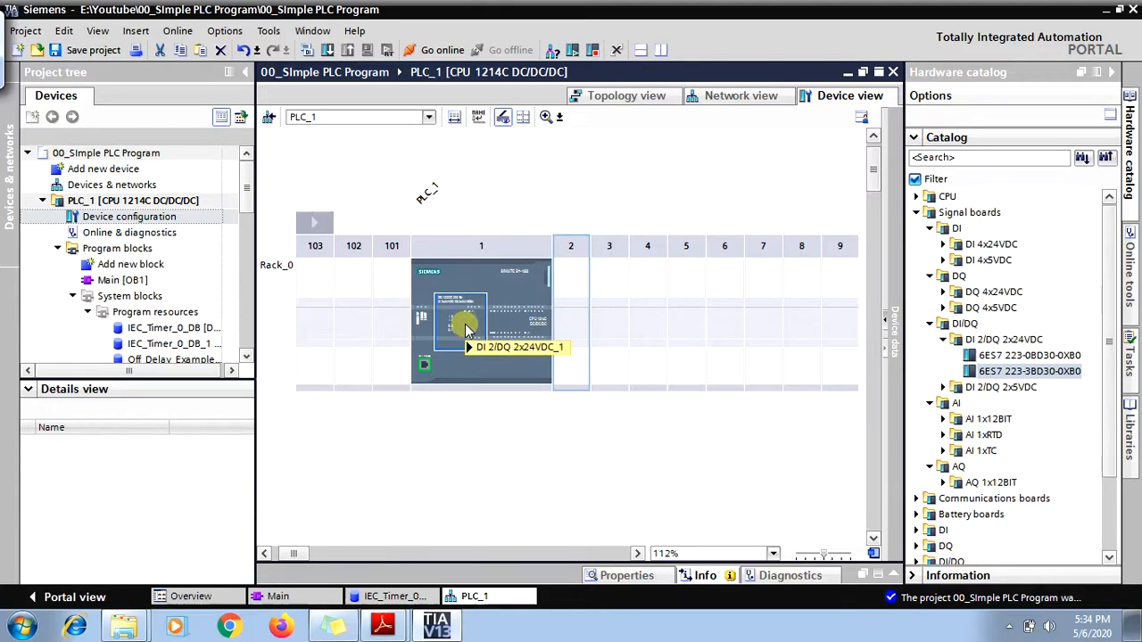
Examine the input and output channel addresses of the signal board and the CPU up close in the device view.
scroll(547, 376, up, 5)
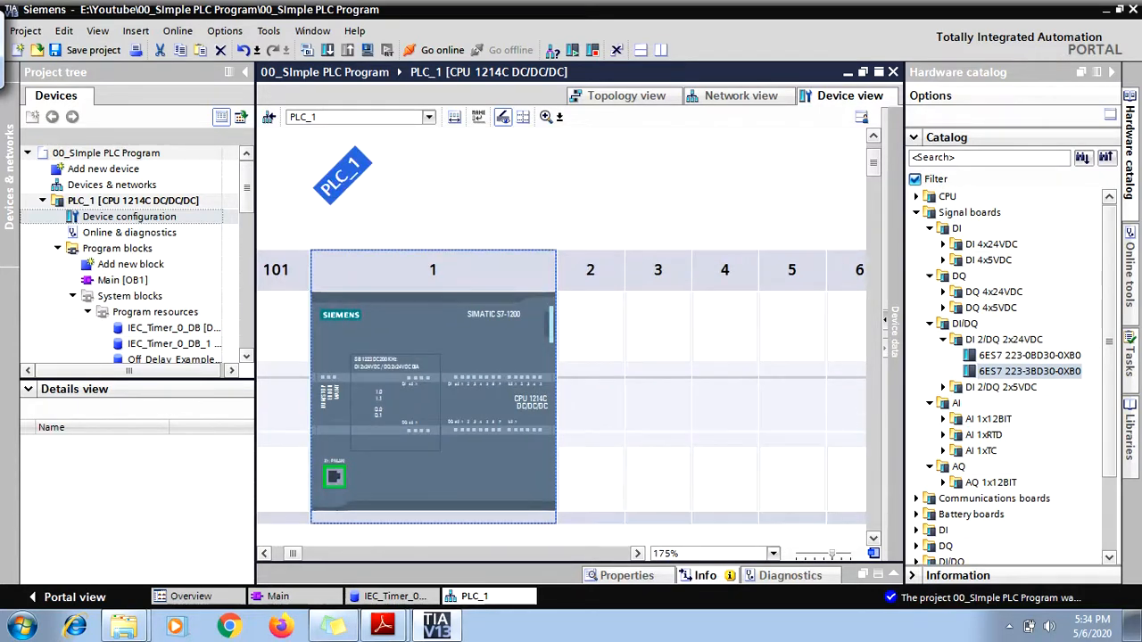
scroll(511, 345, up, 2)
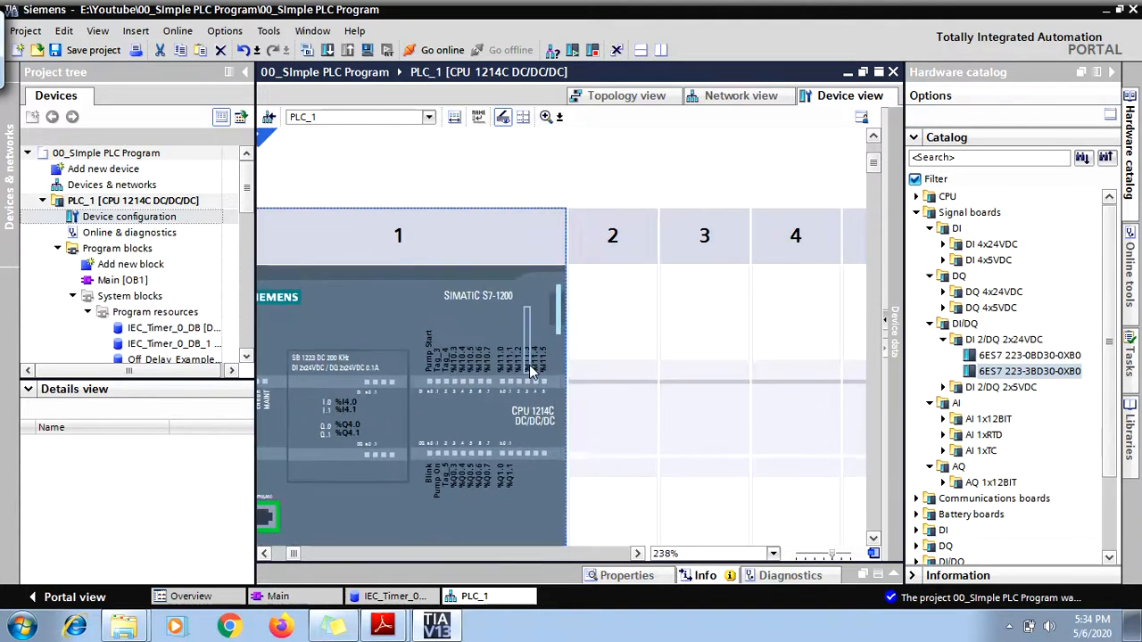
drag(531, 370, 618, 386)
scroll(498, 394, up, 1)
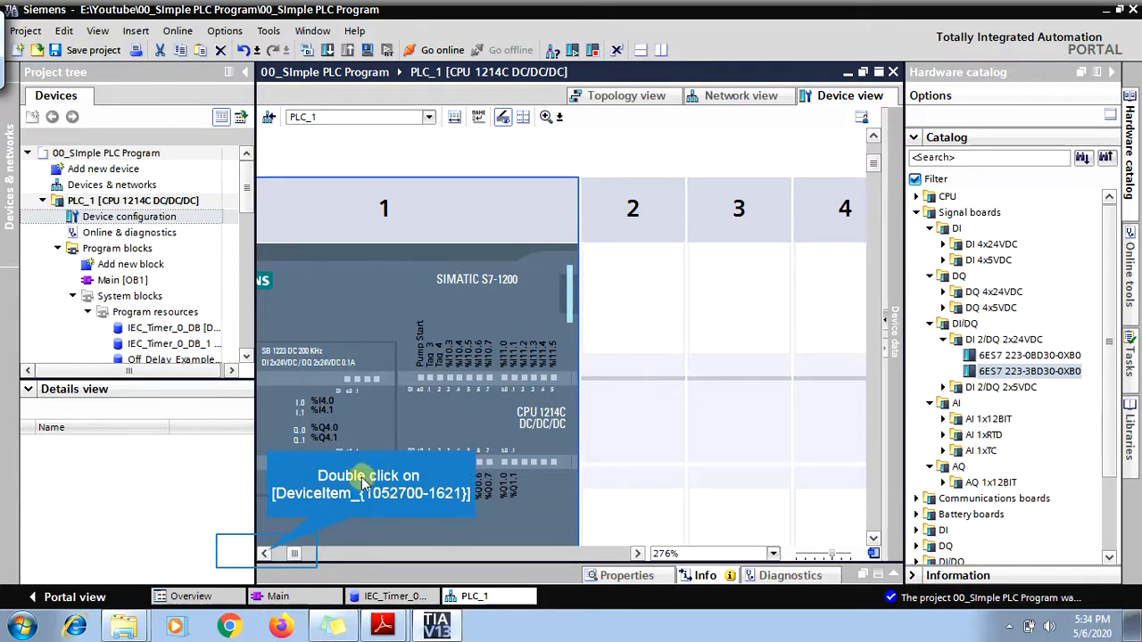
click(265, 553)
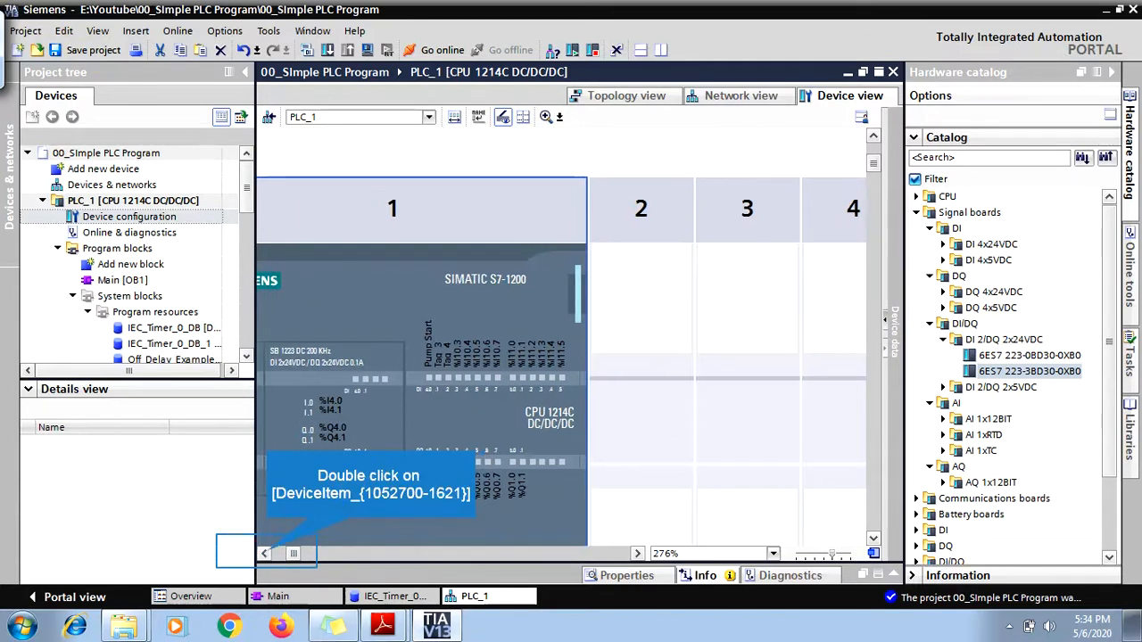
click(265, 553)
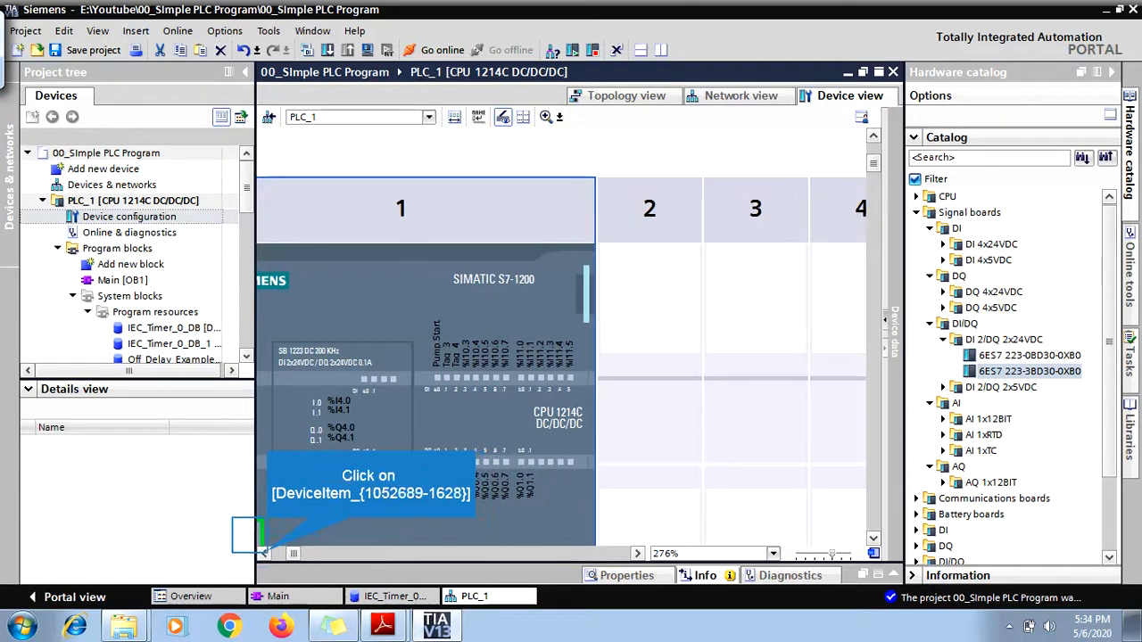
click(265, 553)
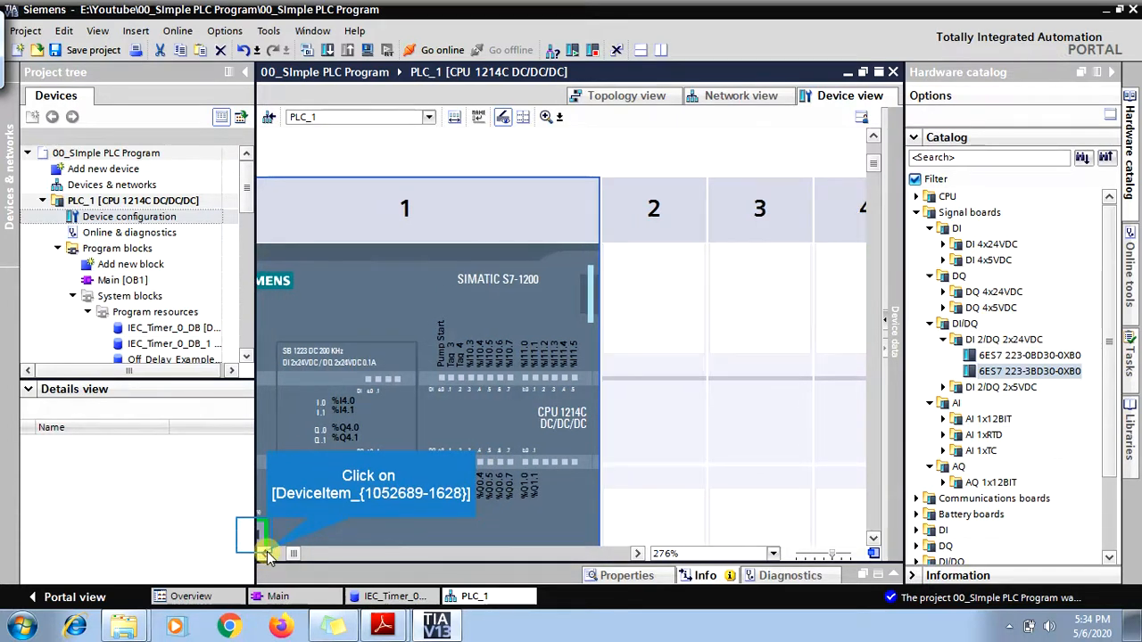
click(265, 553)
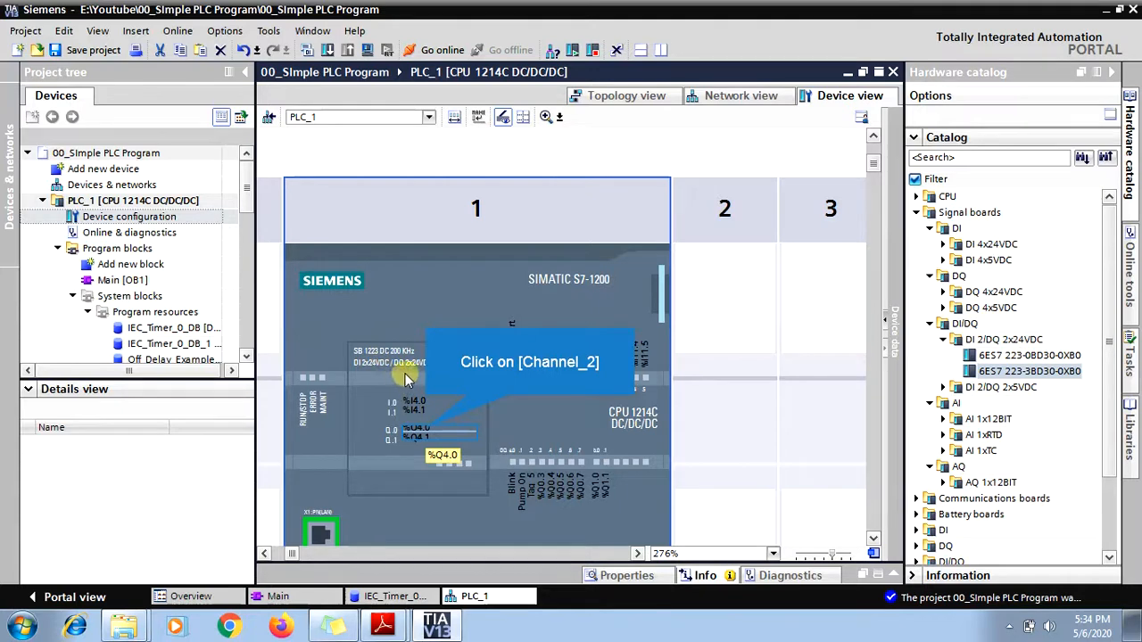
click(426, 435)
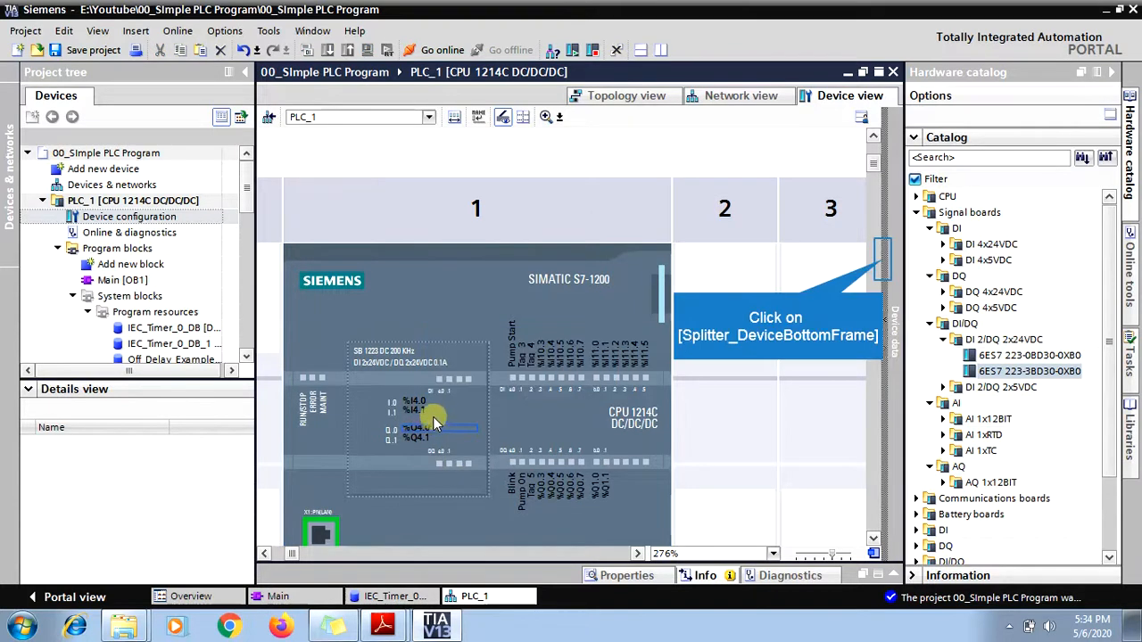
Show the device overview table, collapse the hardware catalog and widen the table until its address columns fit.
click(882, 258)
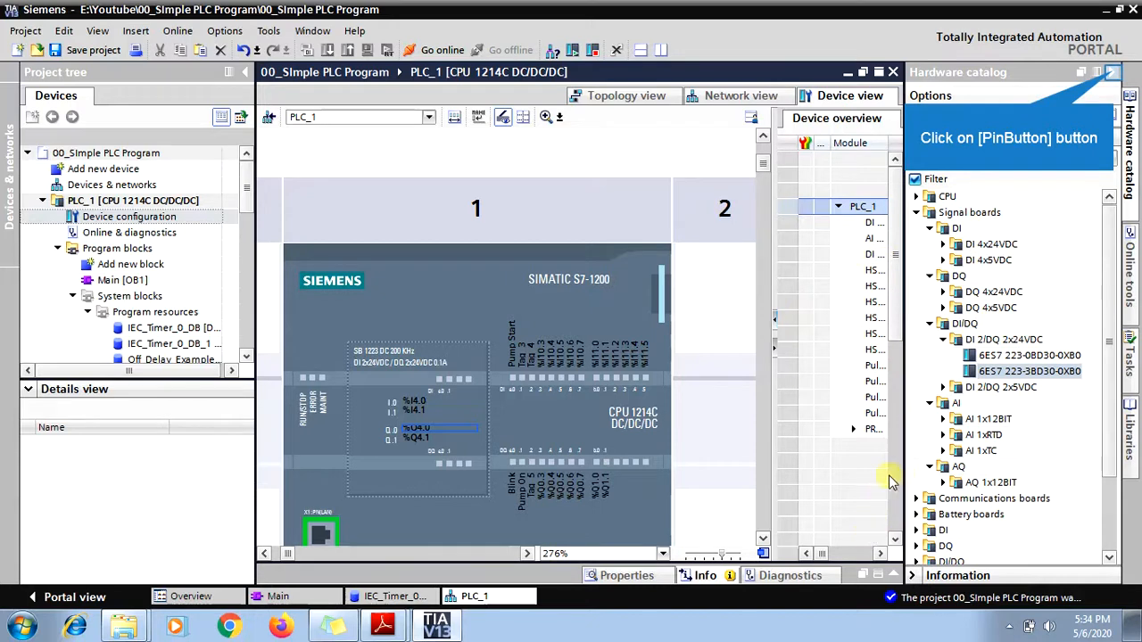
click(1114, 72)
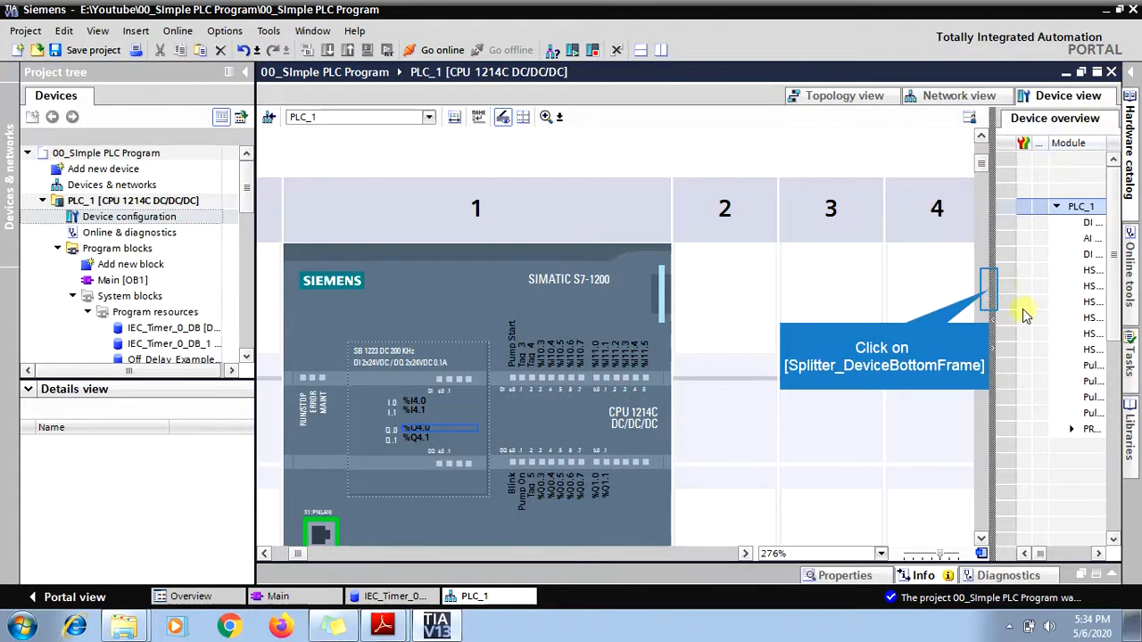
click(990, 284)
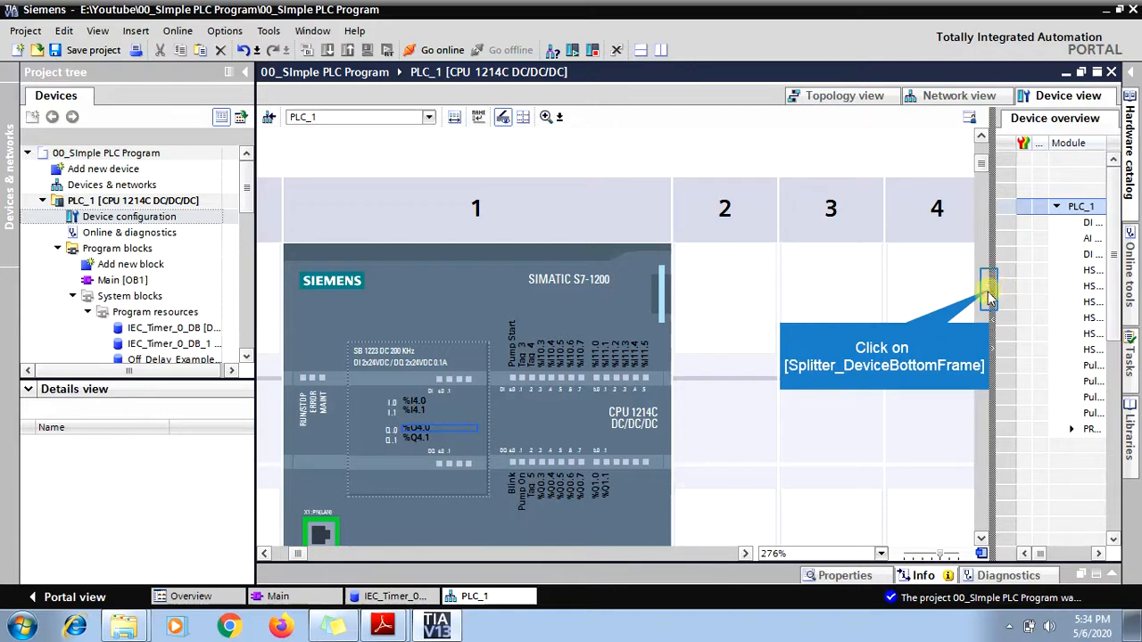
drag(987, 289, 679, 399)
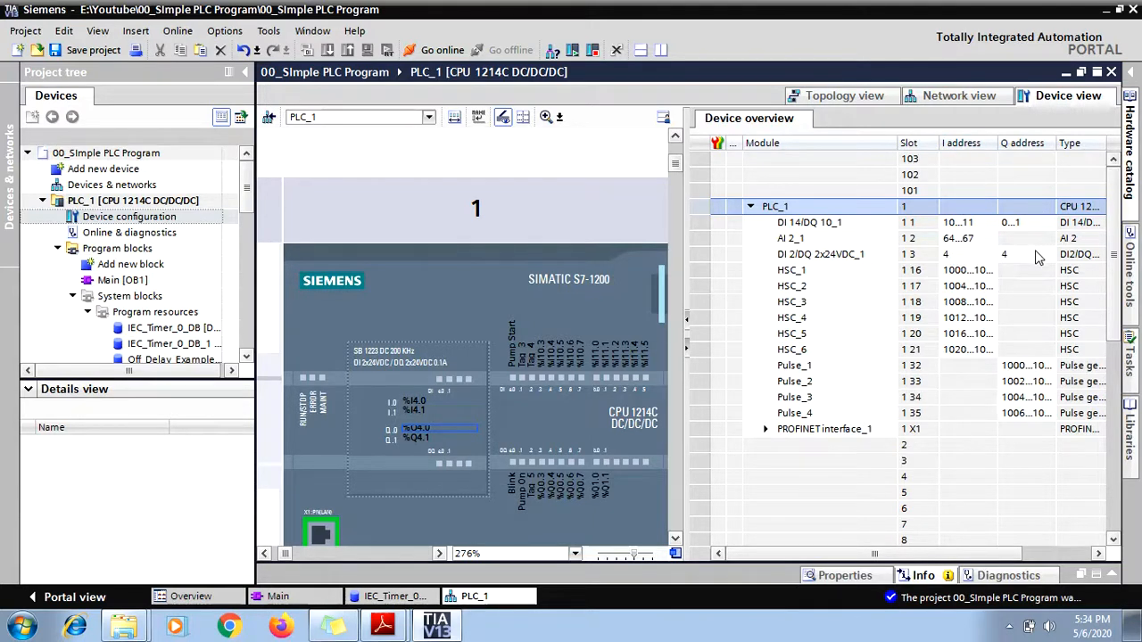
Set the DI 2/DQ 2x24VDC signal board's I address to 0 and its Q address to 10.
double_click(979, 256)
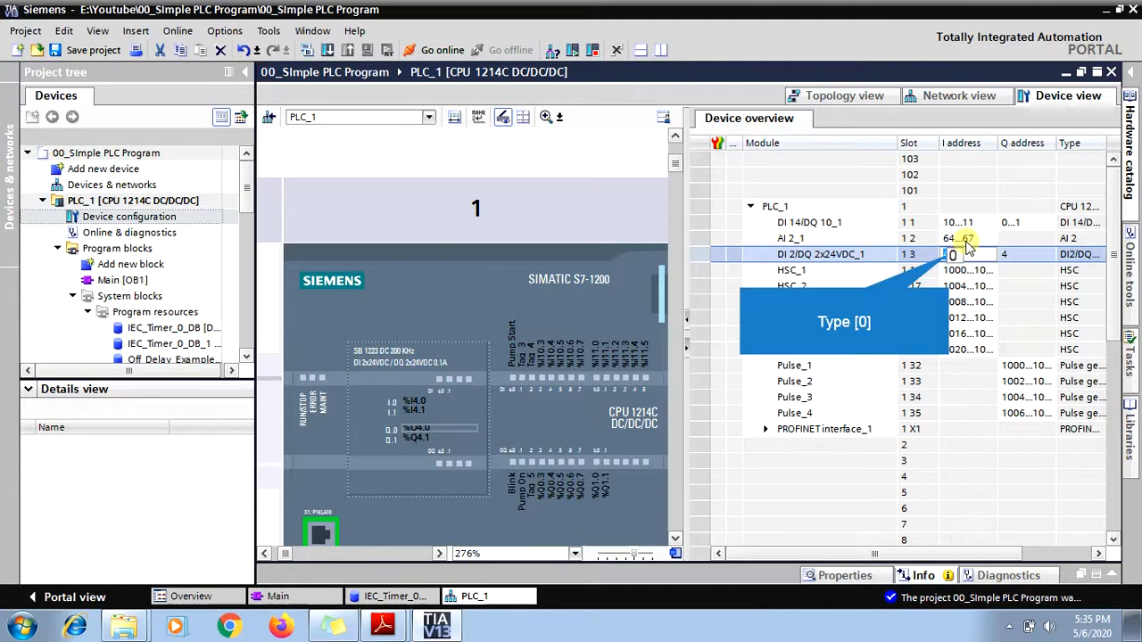
key(Return)
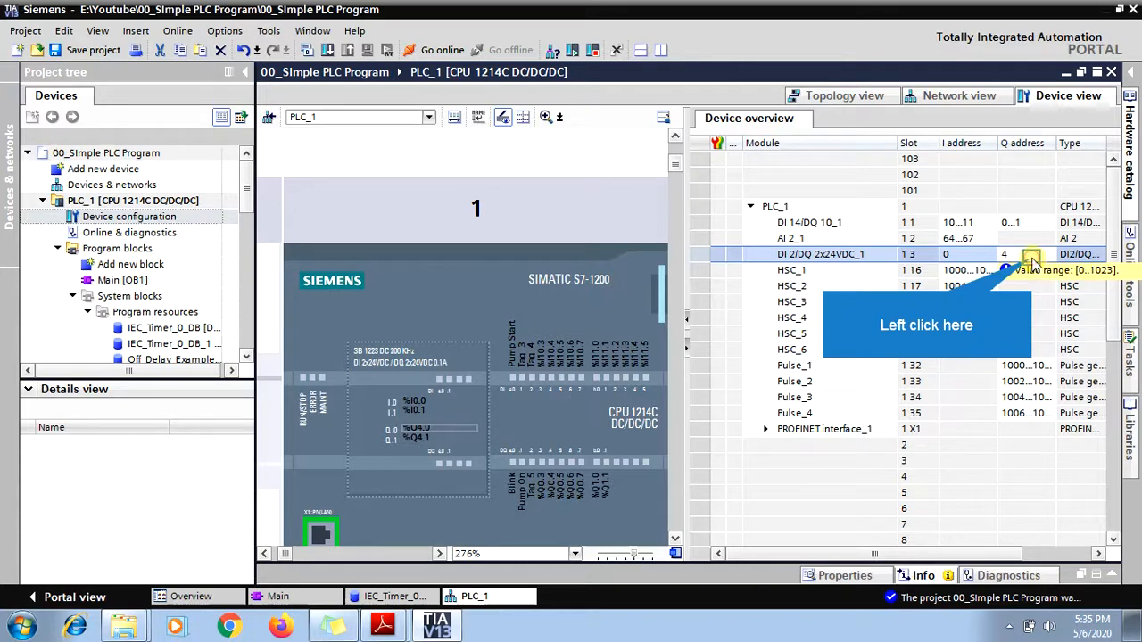
click(1031, 258)
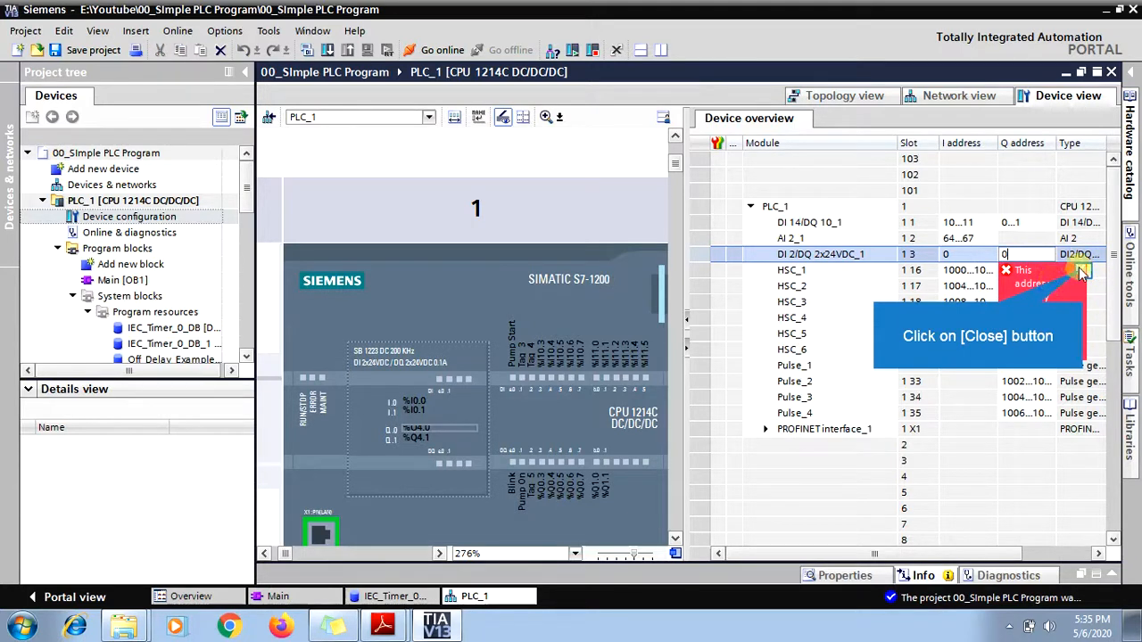
click(1081, 270)
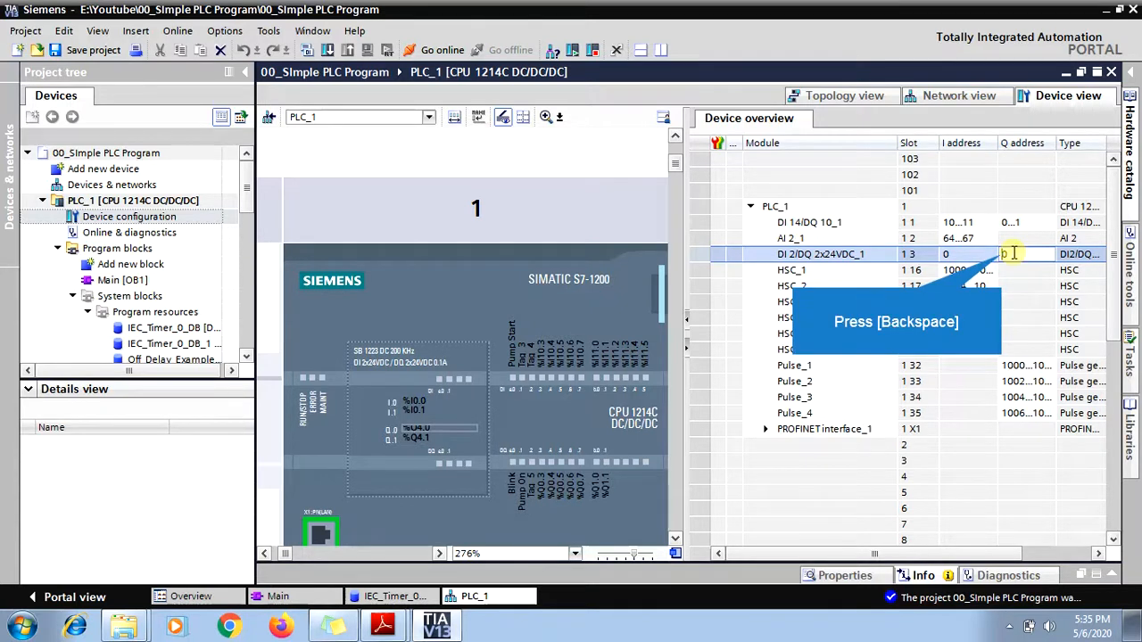
key(BackSpace)
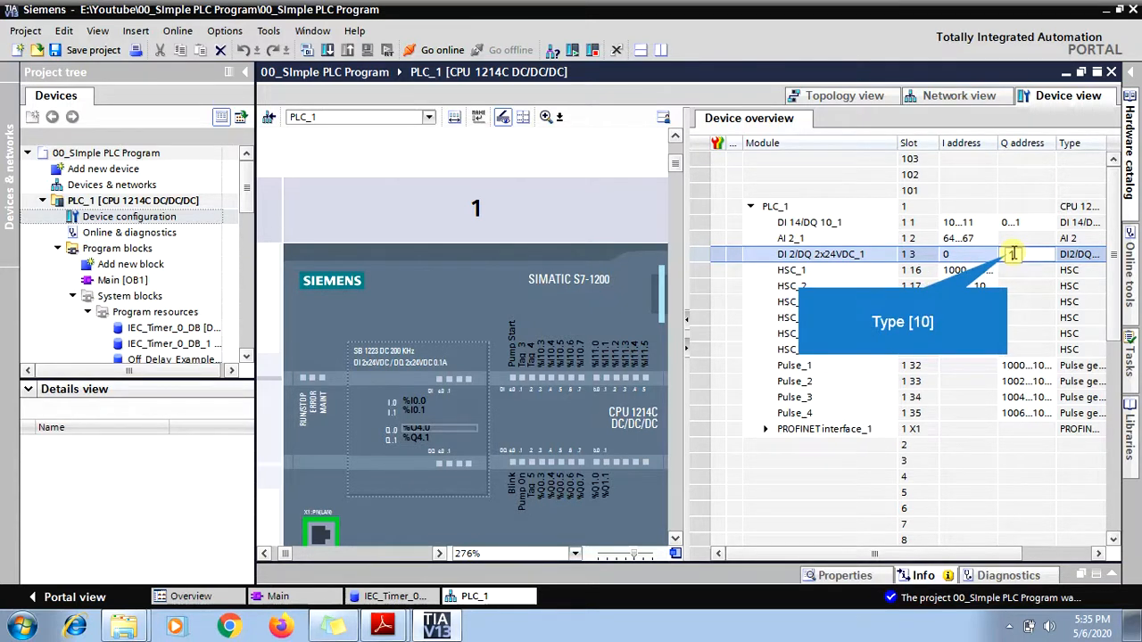
text(10)
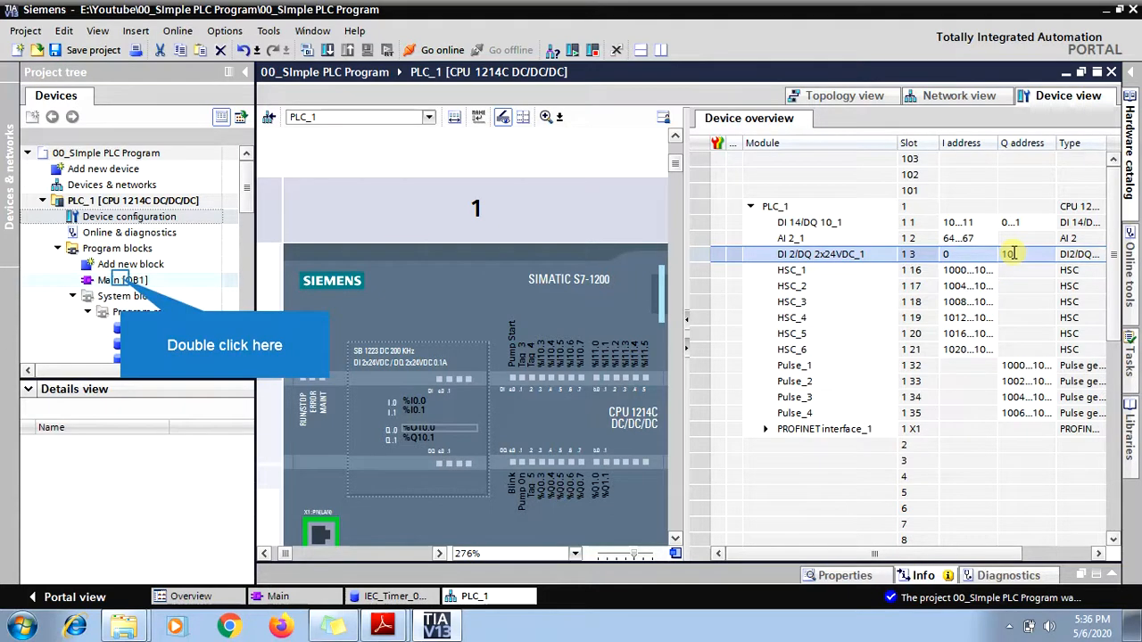
click(432, 433)
Open the Main [OB1] program block and go to its first networks to check the addresses they use.
double_click(122, 280)
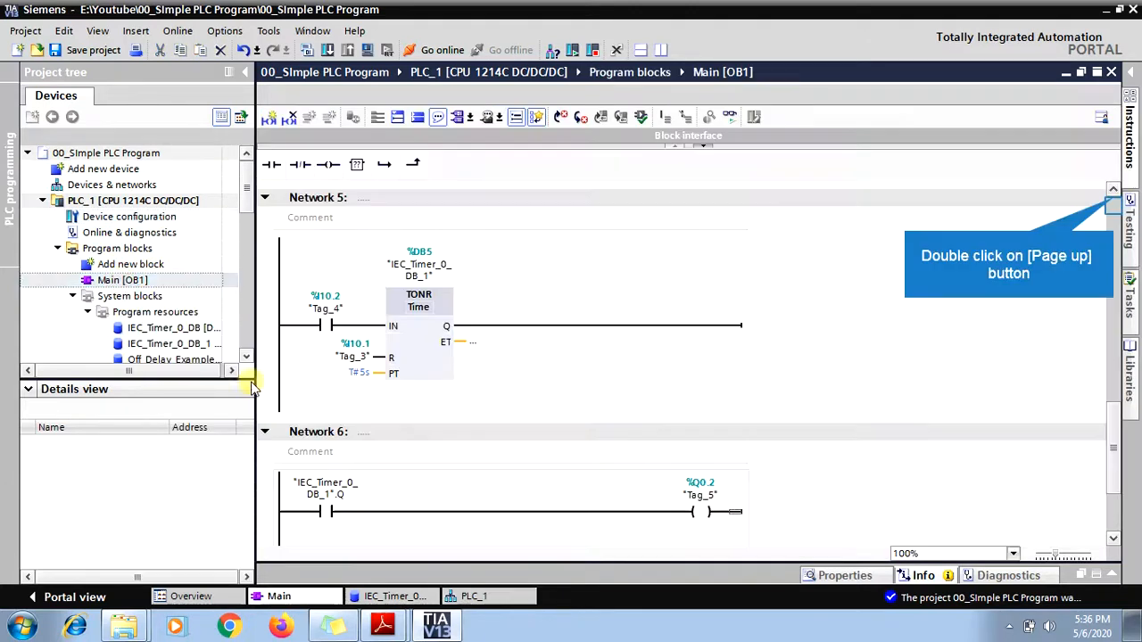
double_click(1113, 199)
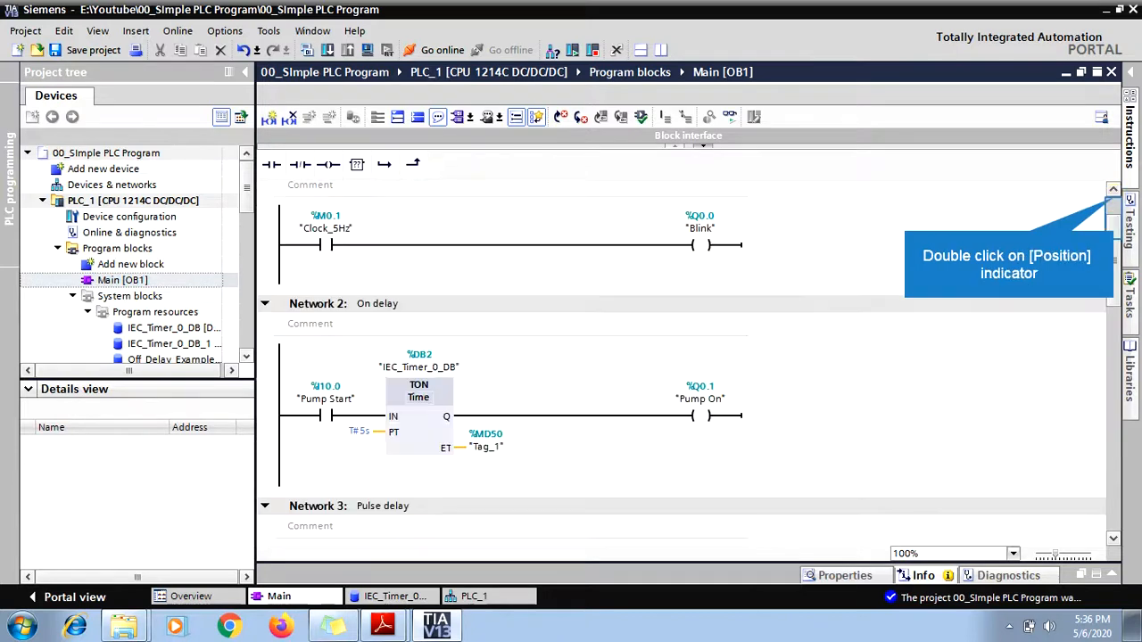
double_click(1115, 200)
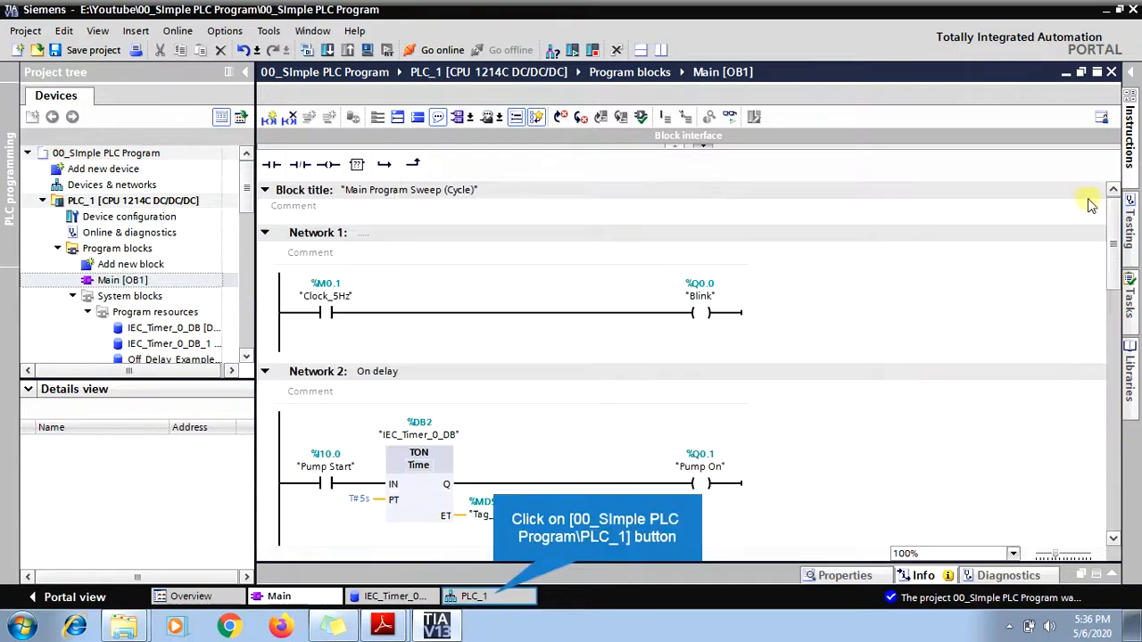
Compare the CPU and signal board addresses in the PLC_1 device view with the addresses used in Main [OB1].
click(493, 597)
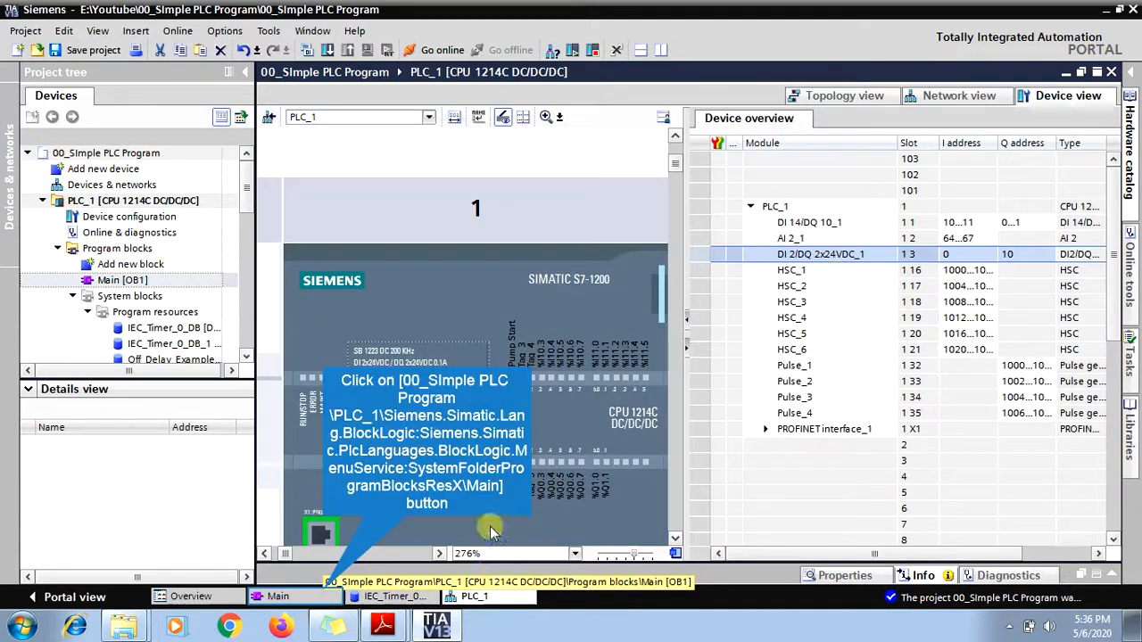
click(327, 597)
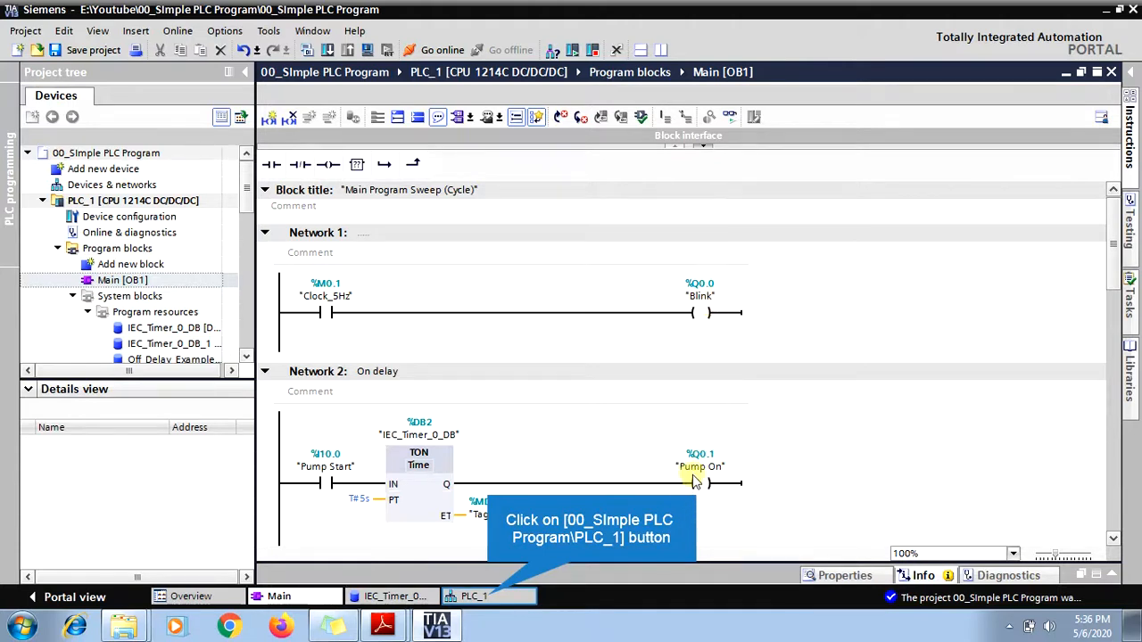
click(476, 596)
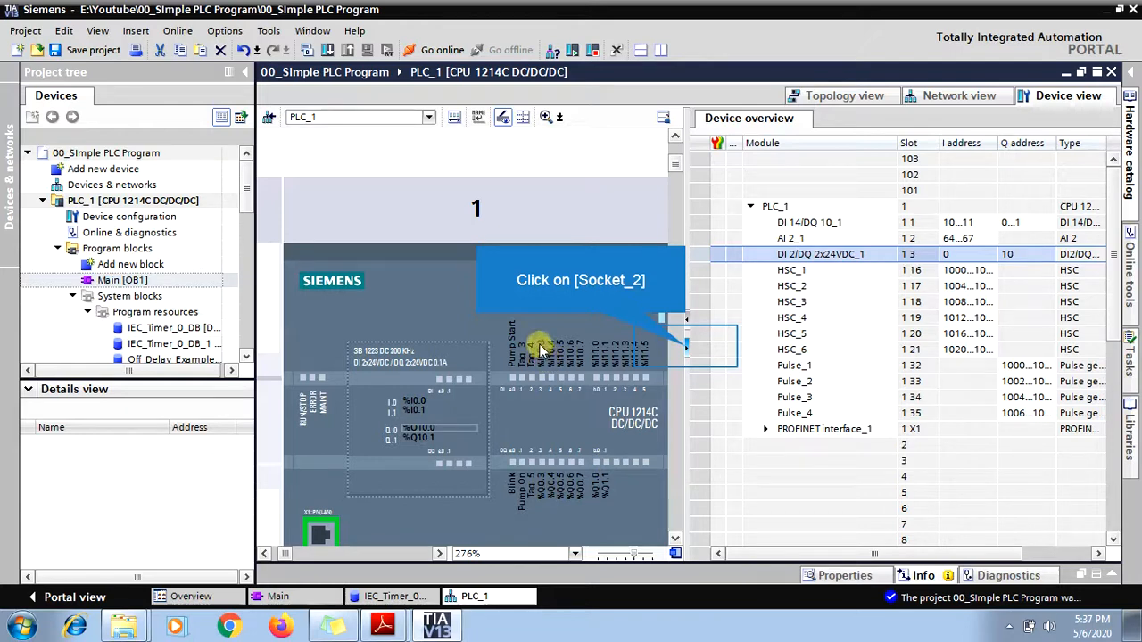
Hide the device overview table and zoom the device view out to 125% so the whole CPU is shown on its rack.
click(687, 348)
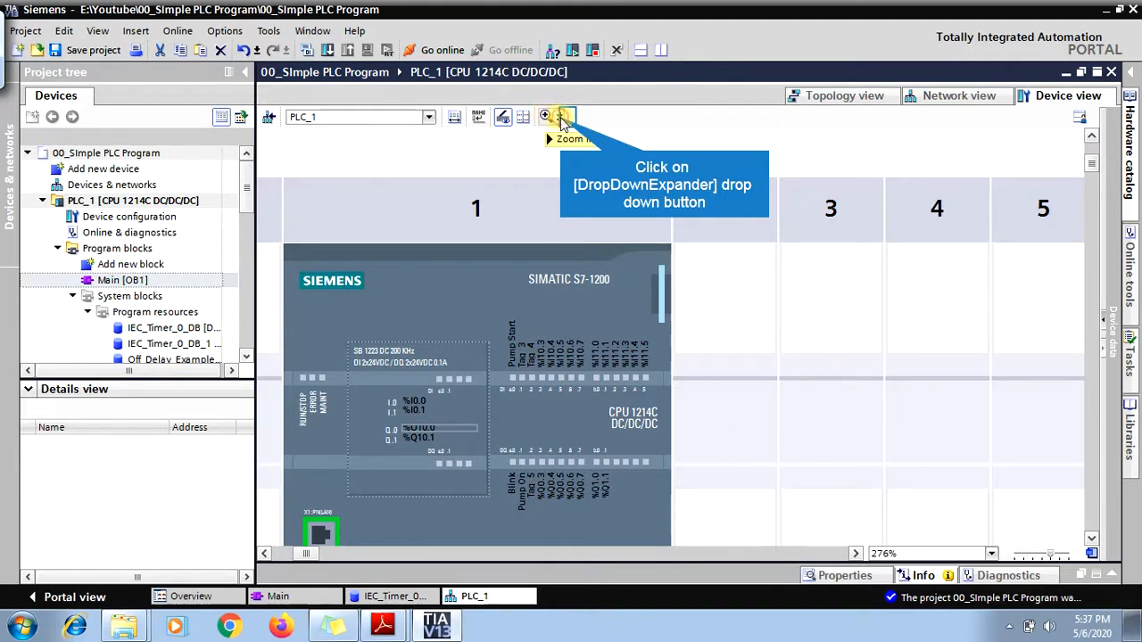
click(561, 119)
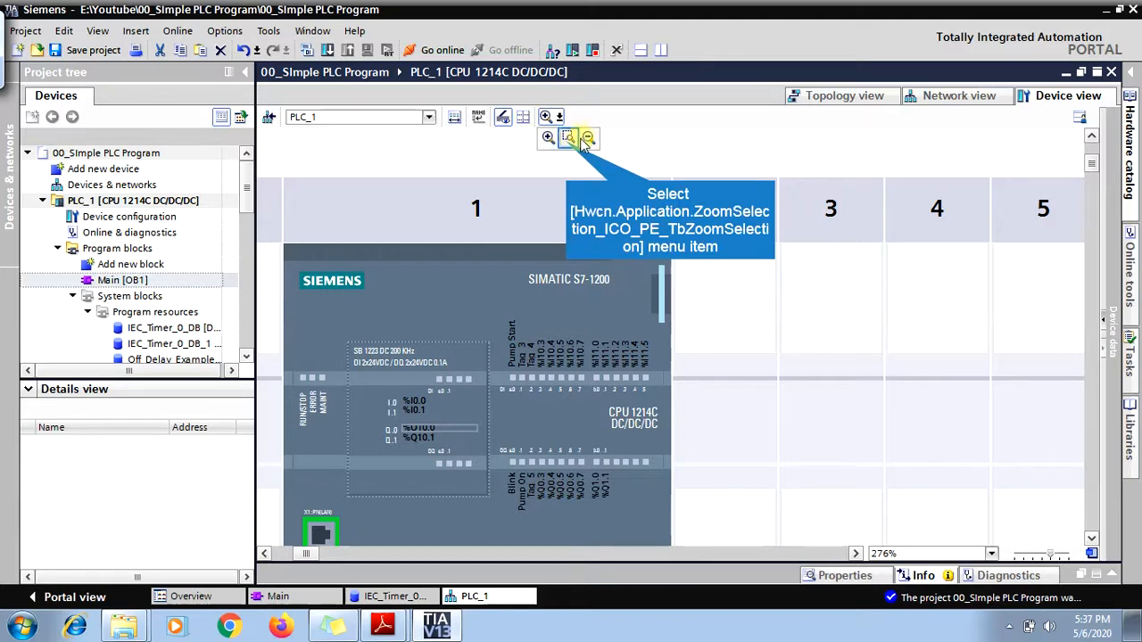
click(568, 140)
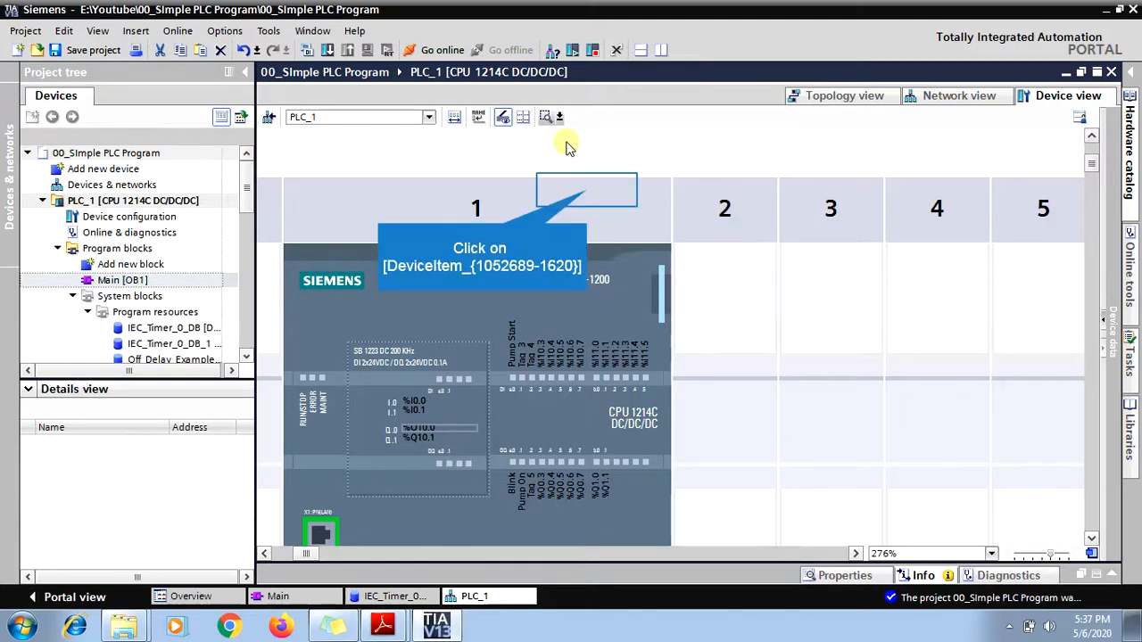
click(595, 201)
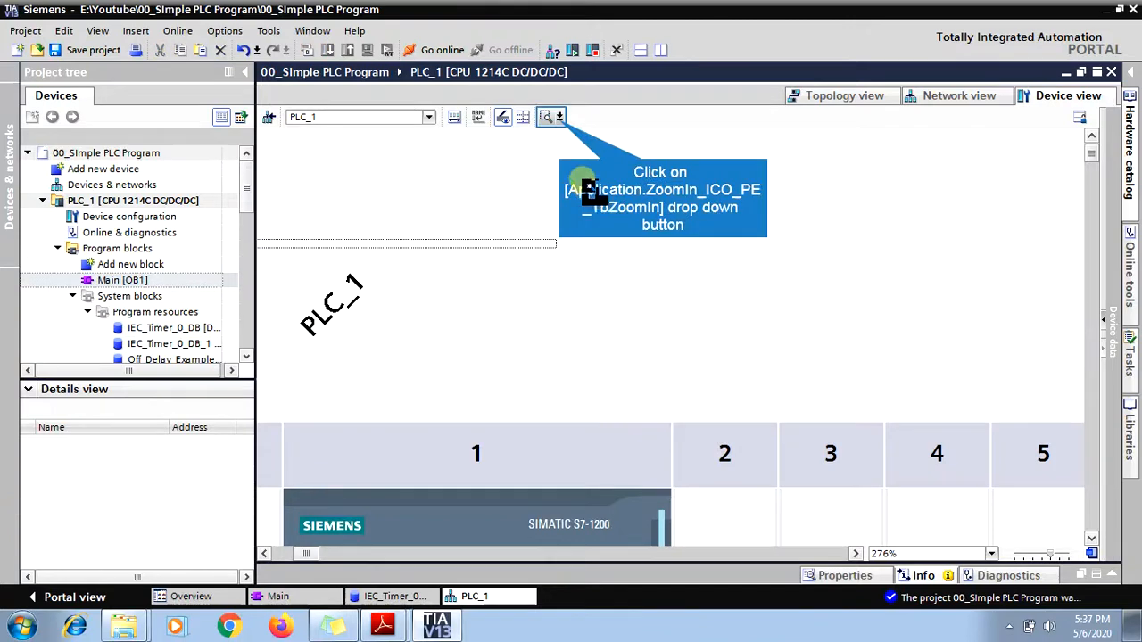
click(559, 122)
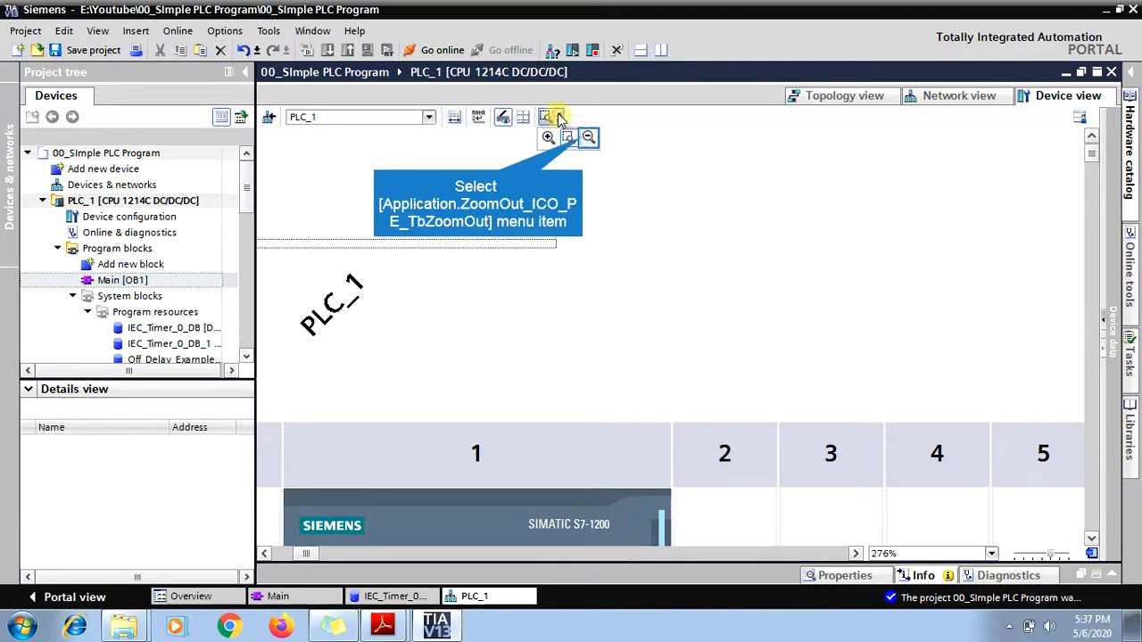
click(588, 137)
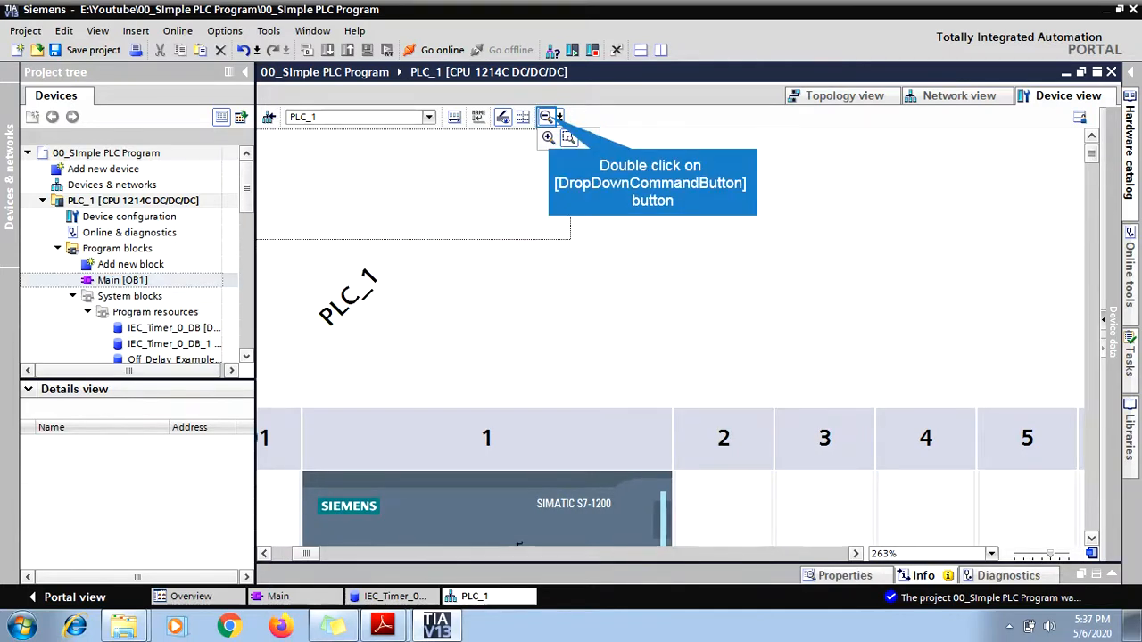
double_click(547, 117)
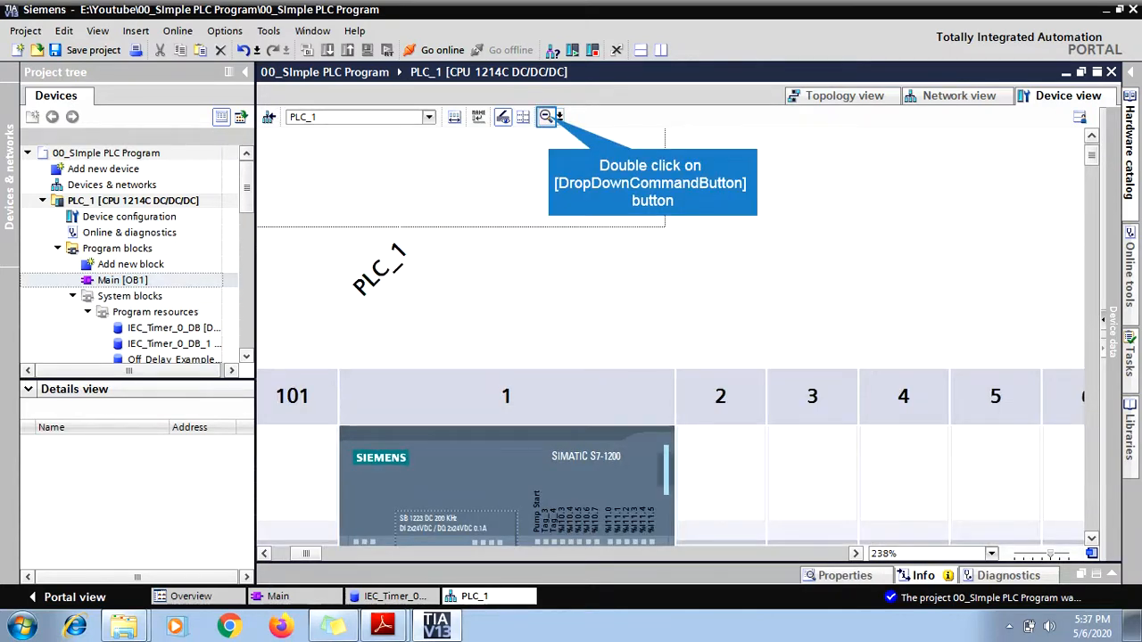
double_click(547, 117)
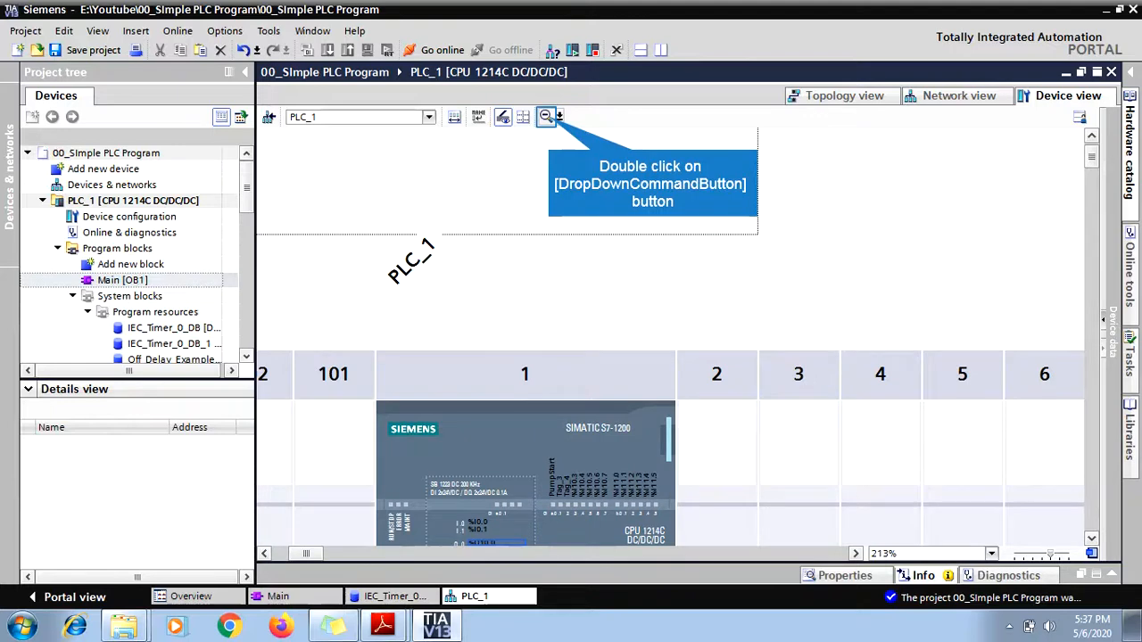
double_click(547, 116)
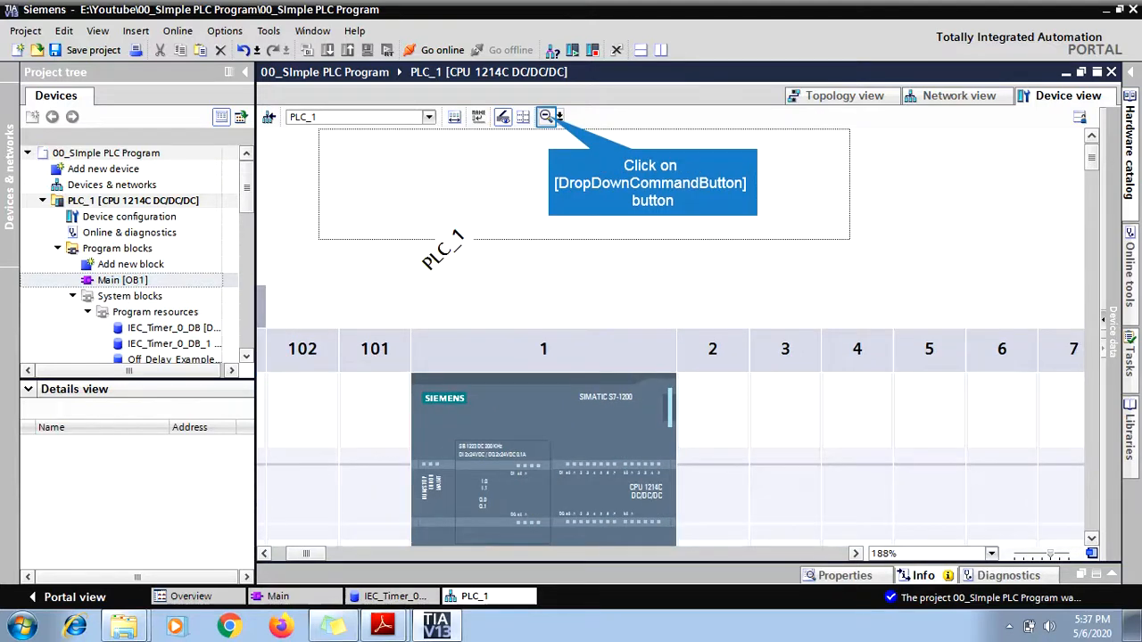
click(547, 117)
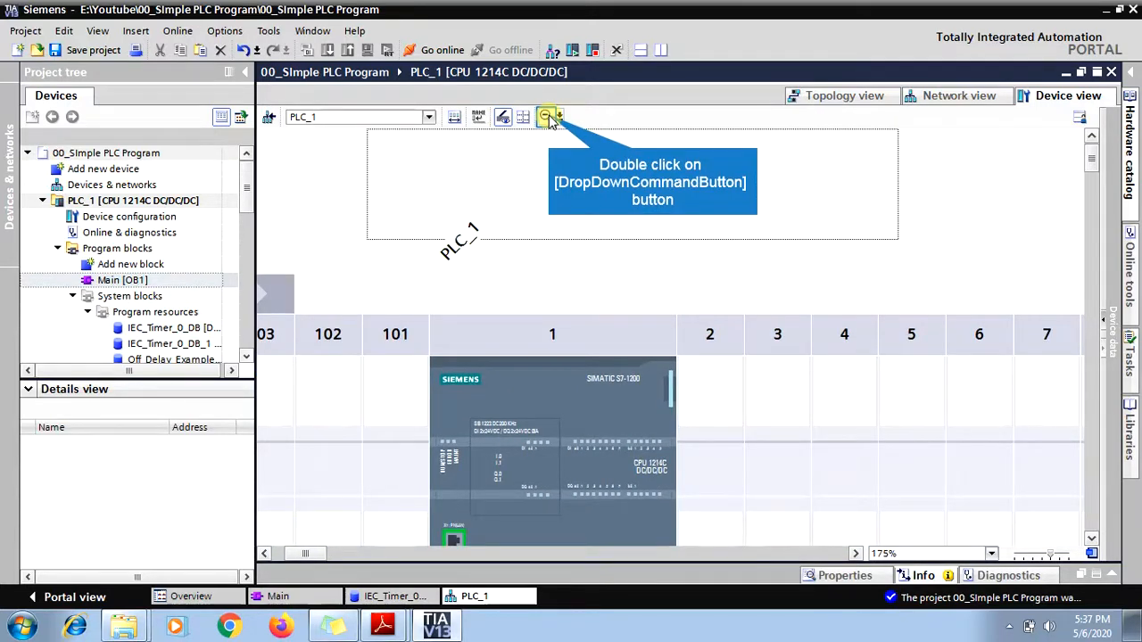
double_click(547, 117)
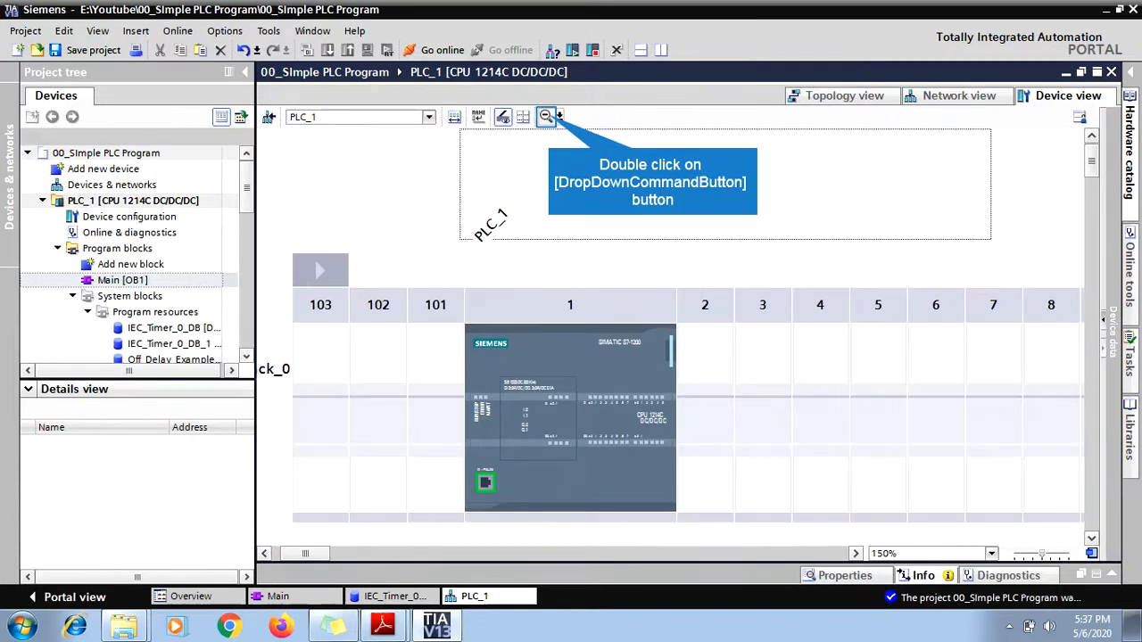
double_click(547, 117)
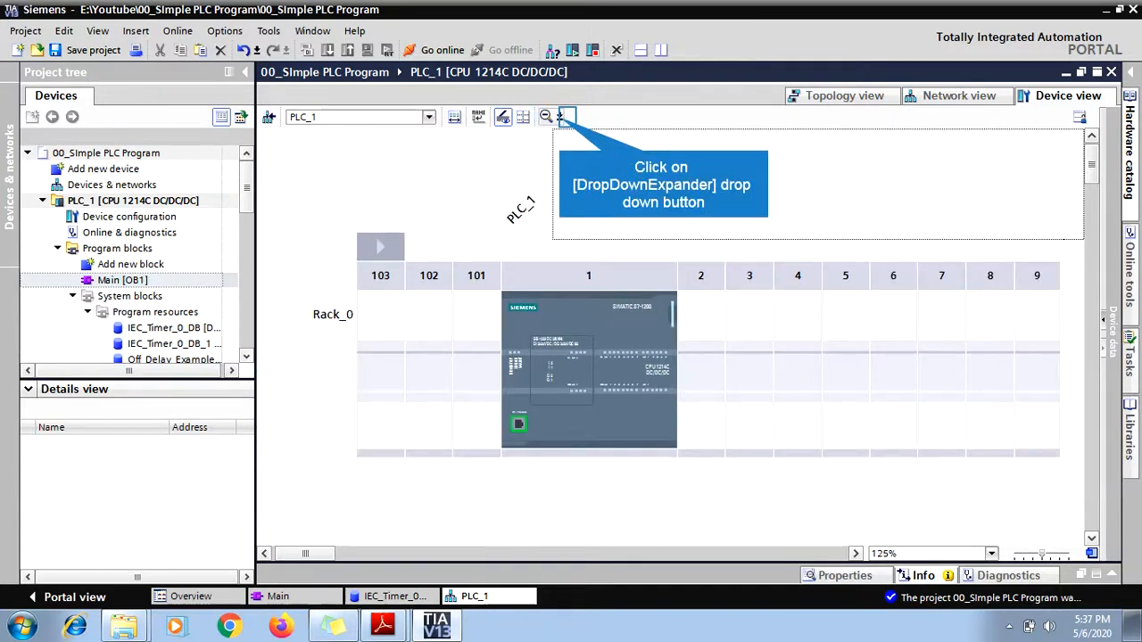
Try different zoom modes around the PLC_1 rack, ending at 500%, and undo the last signal board address change.
click(560, 117)
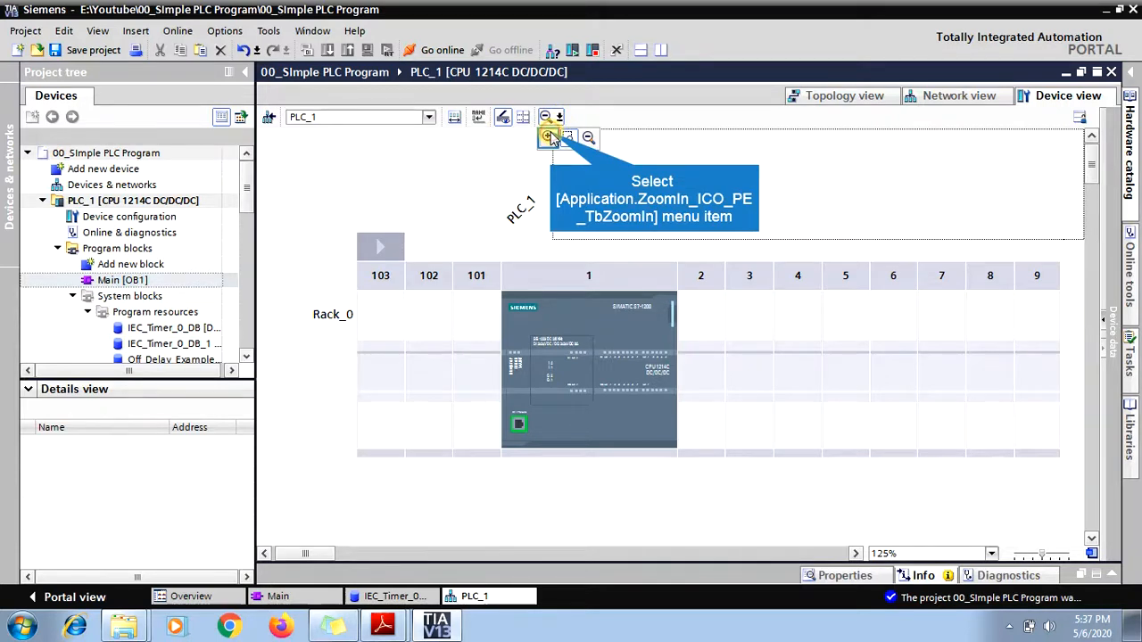
click(549, 135)
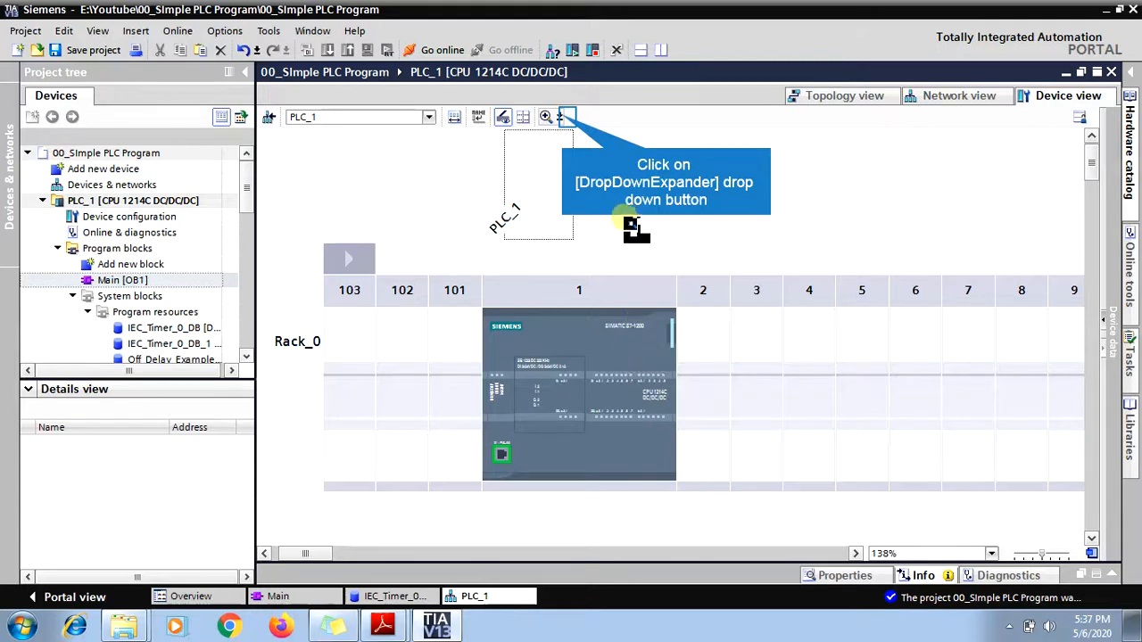
click(562, 117)
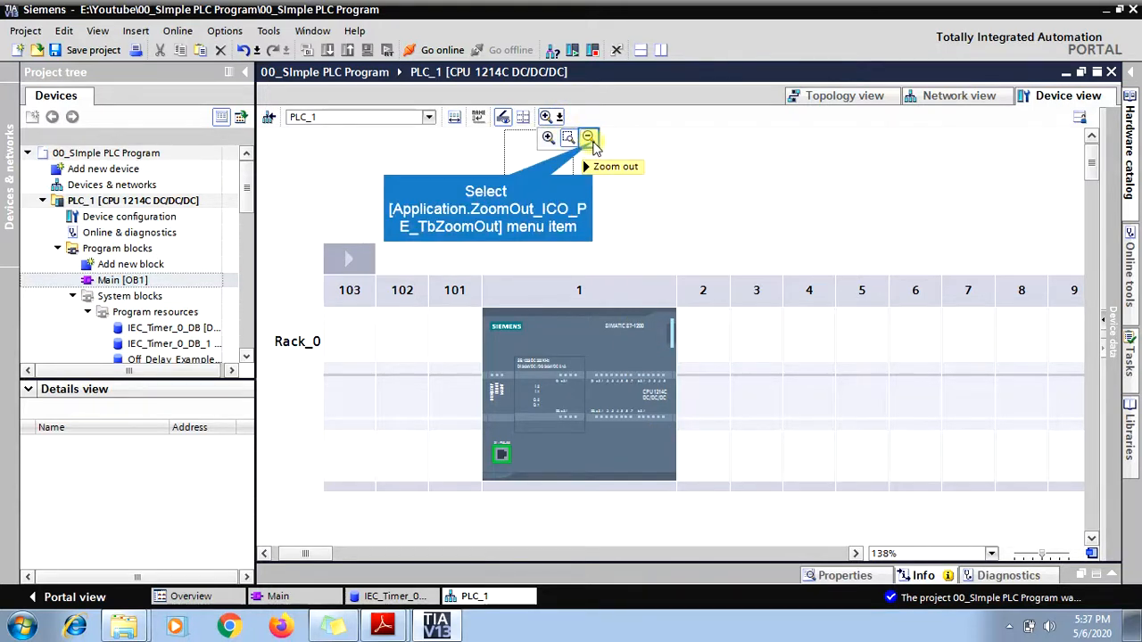
click(590, 141)
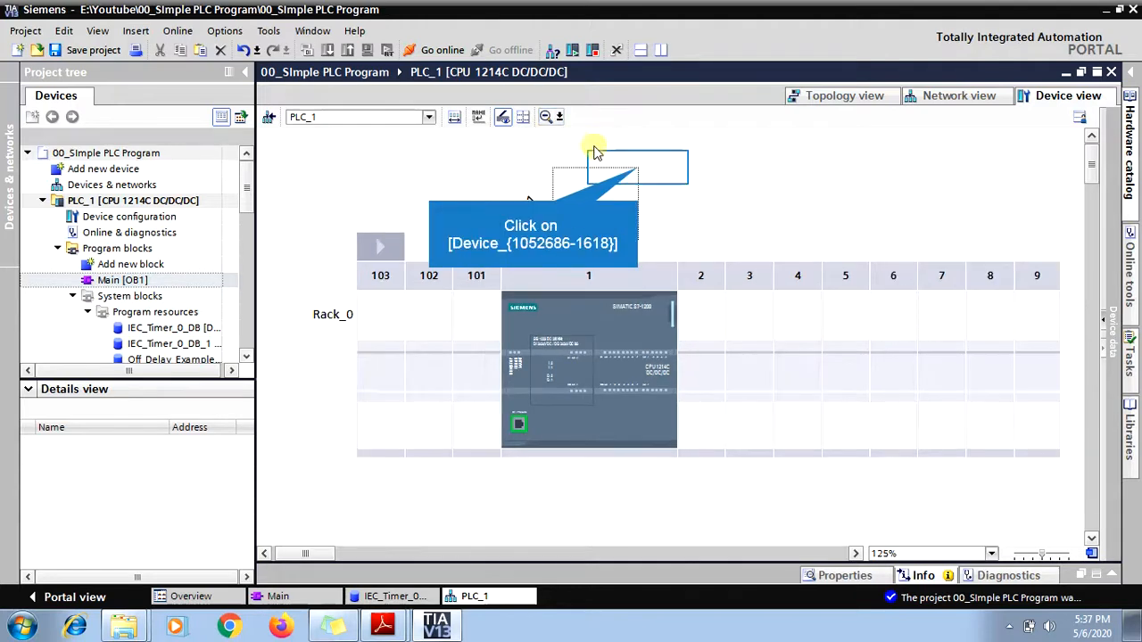
click(642, 174)
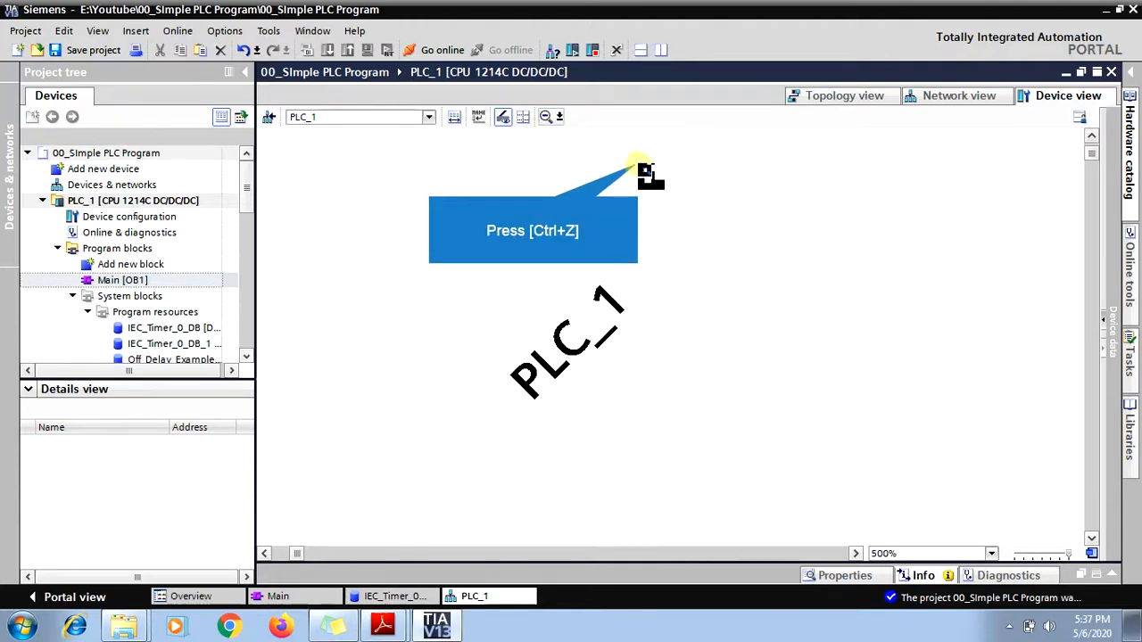
key(ctrl+z)
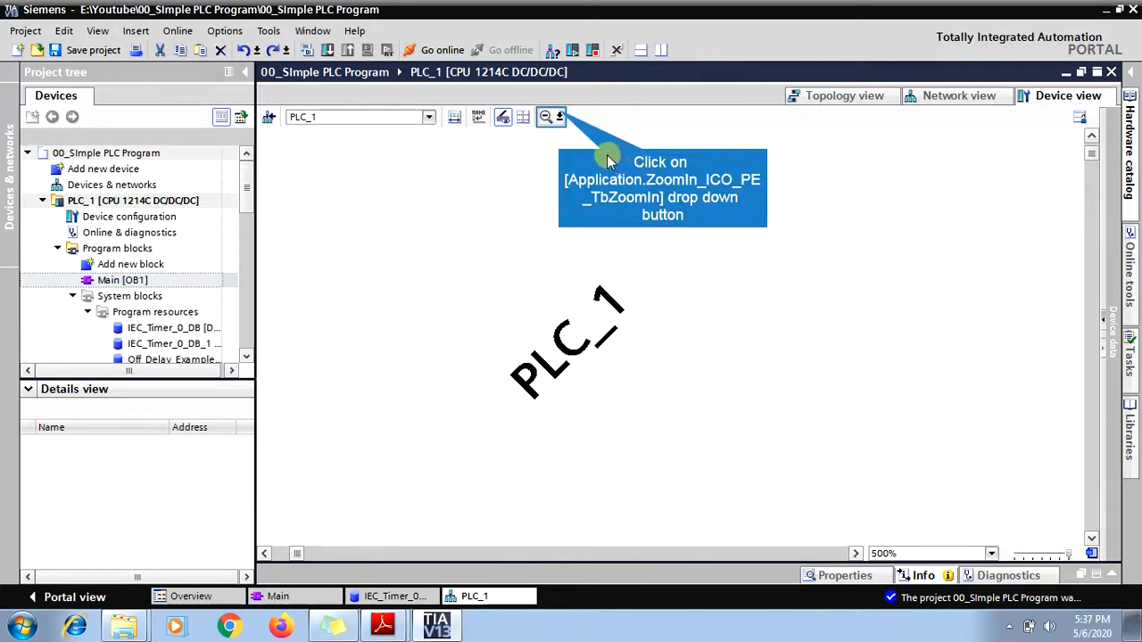
Zoom the device view out in steps to 112% so the complete PLC_1 rack fits in view.
click(559, 117)
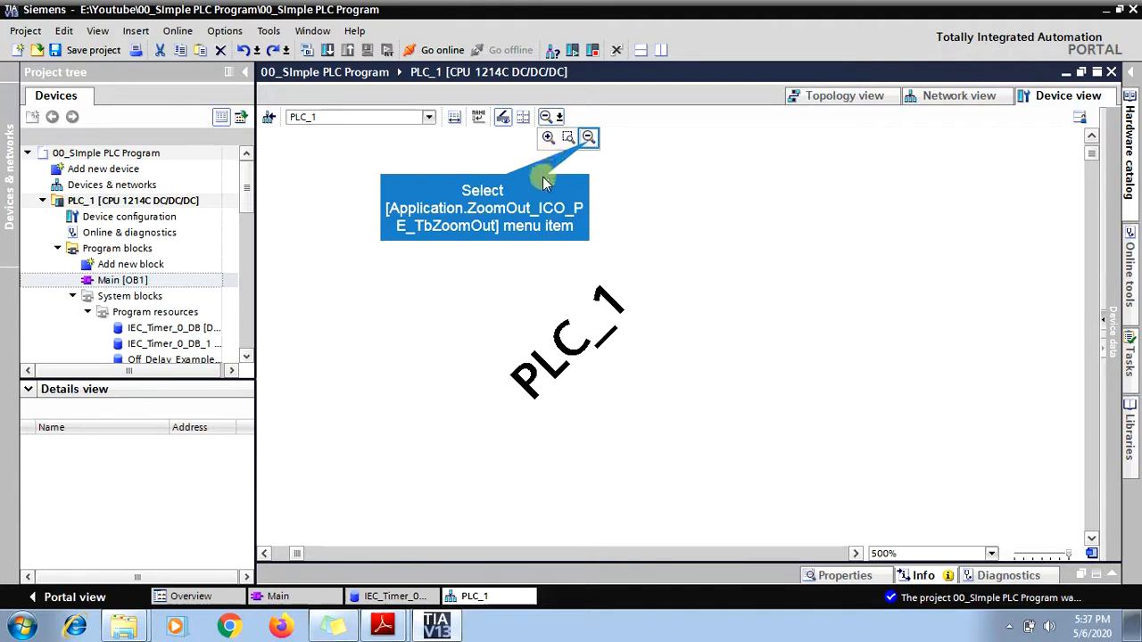
click(587, 139)
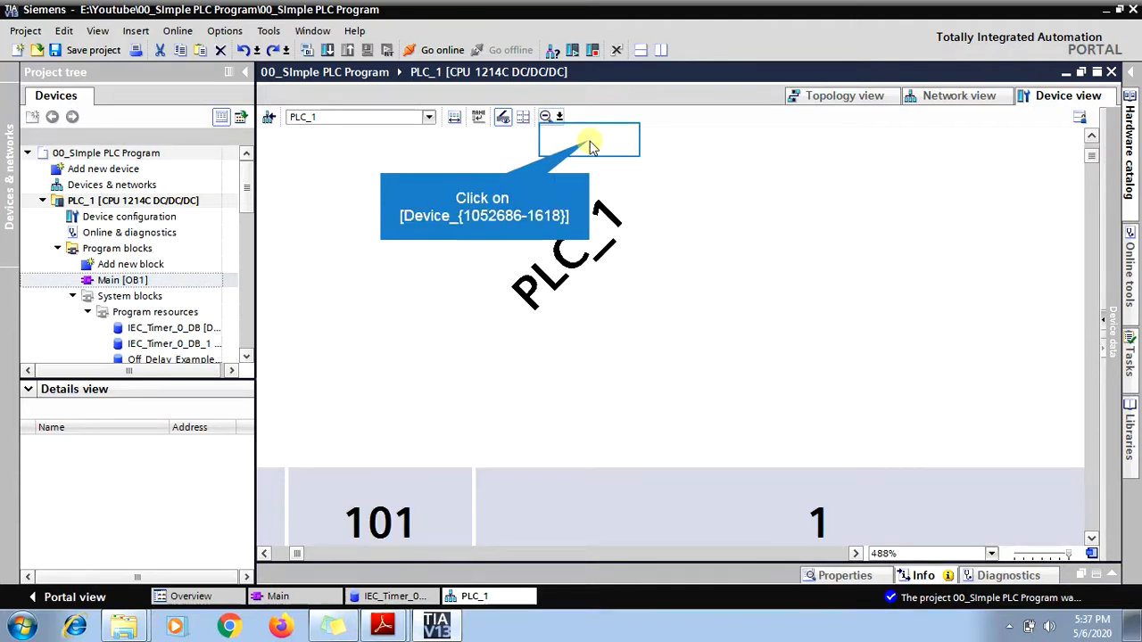
click(588, 143)
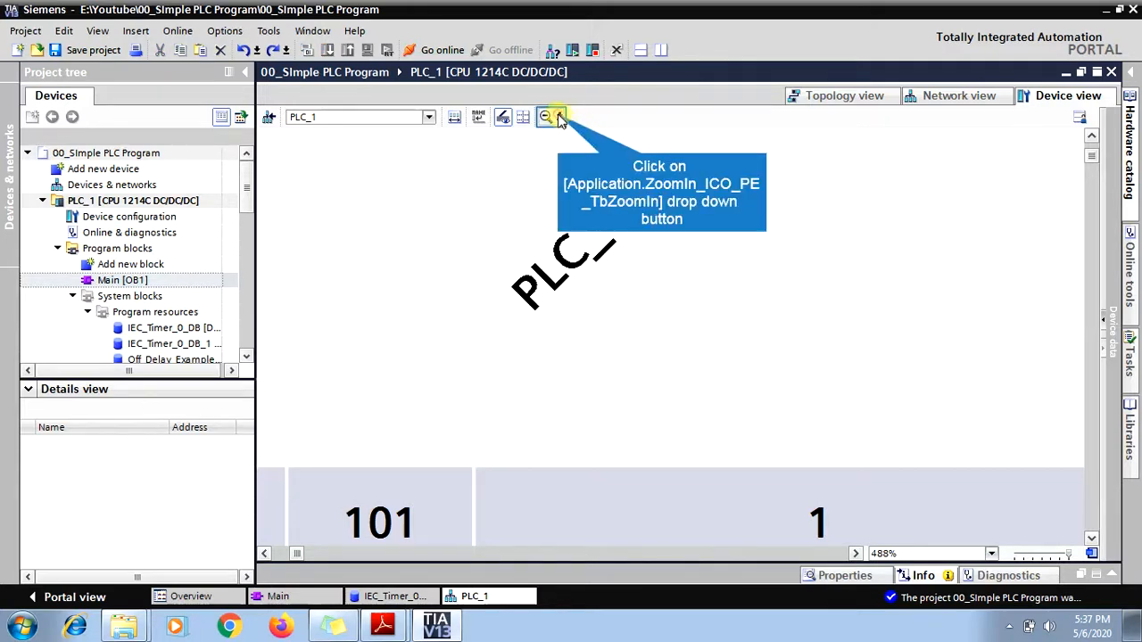
click(559, 117)
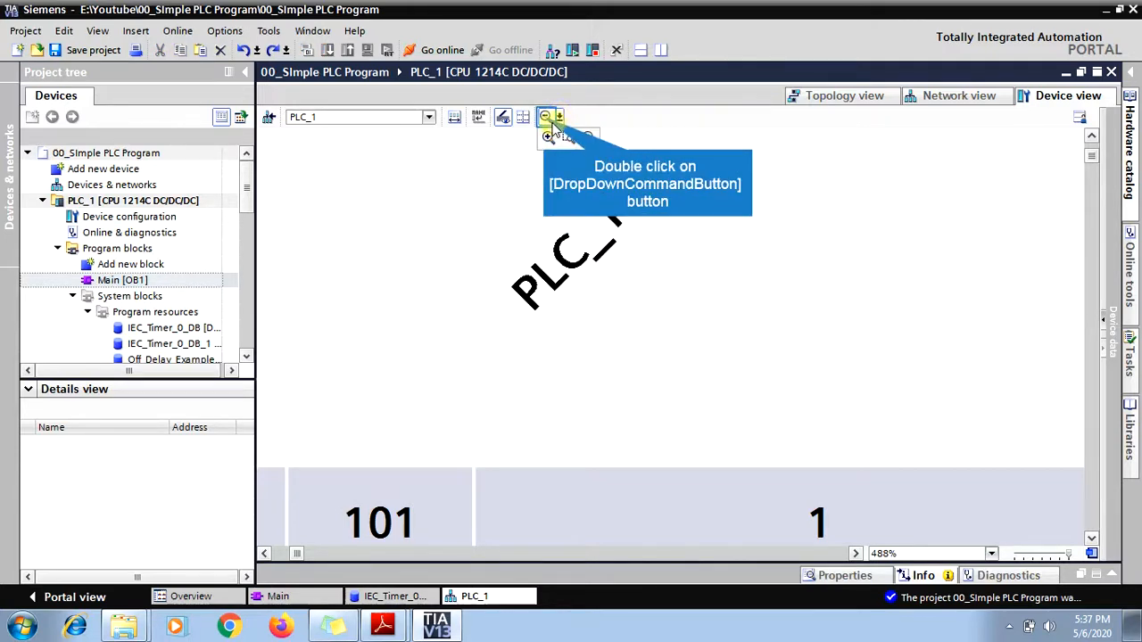
double_click(546, 117)
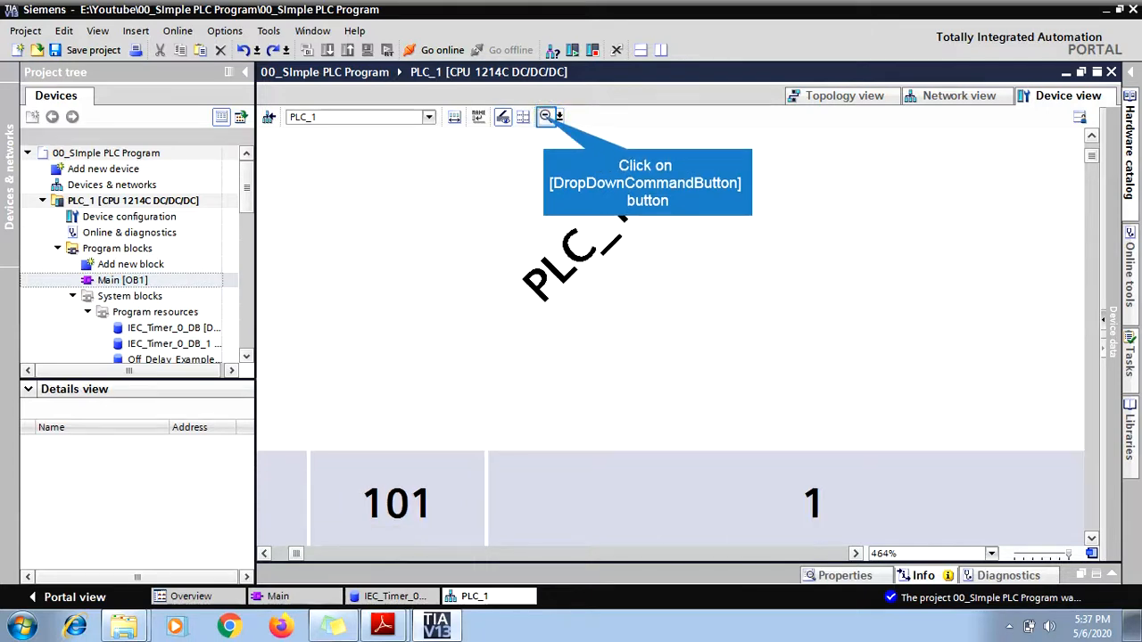
click(546, 117)
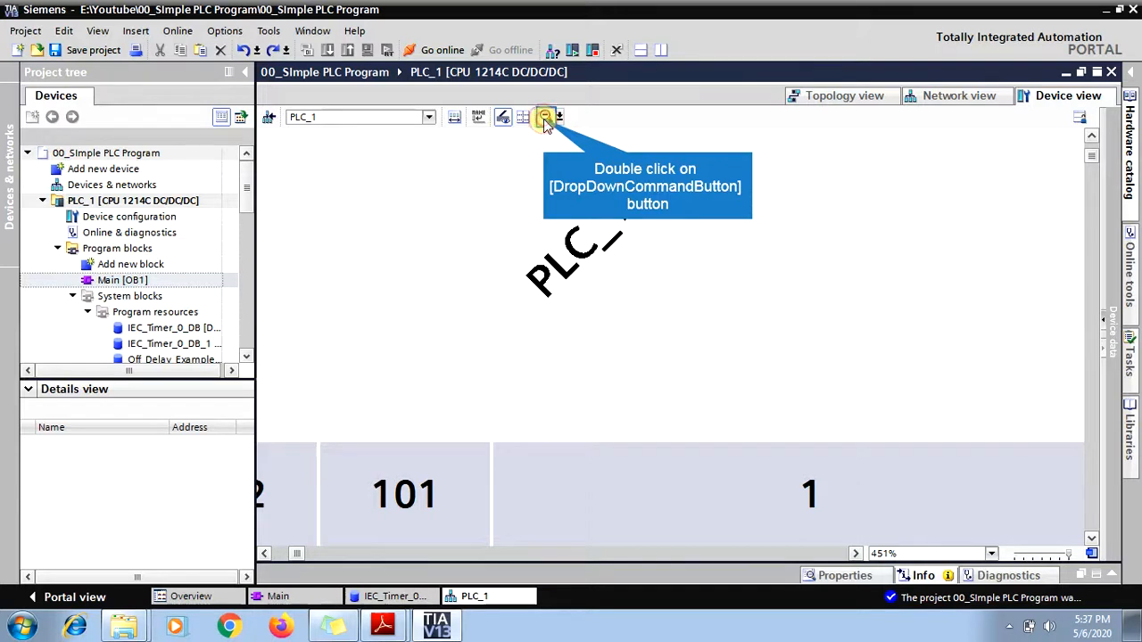
double_click(546, 117)
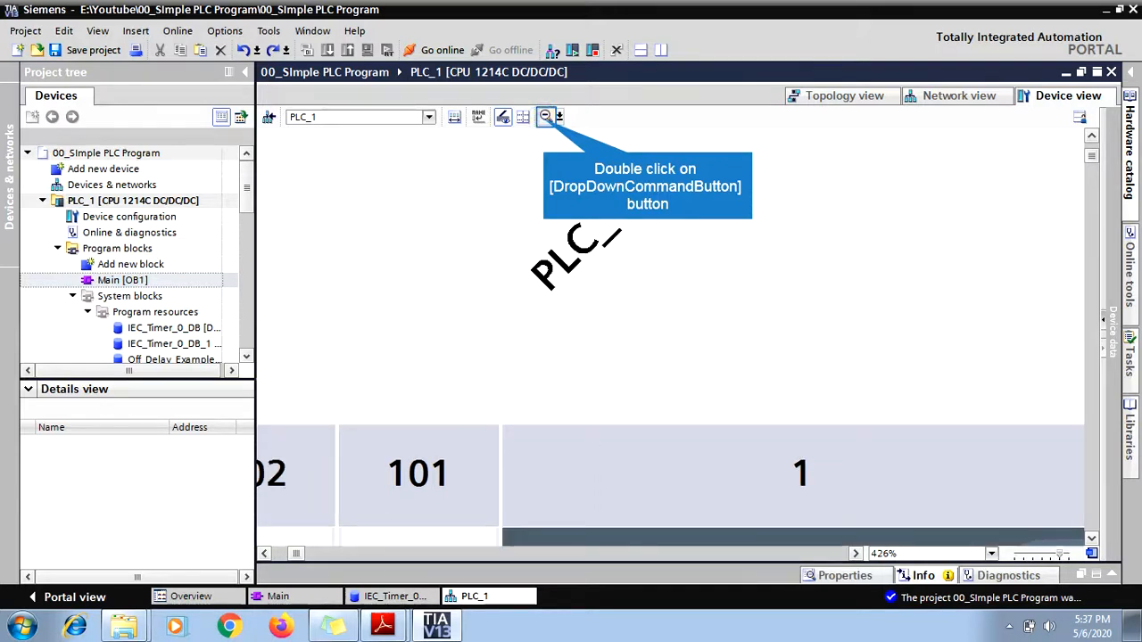
double_click(546, 117)
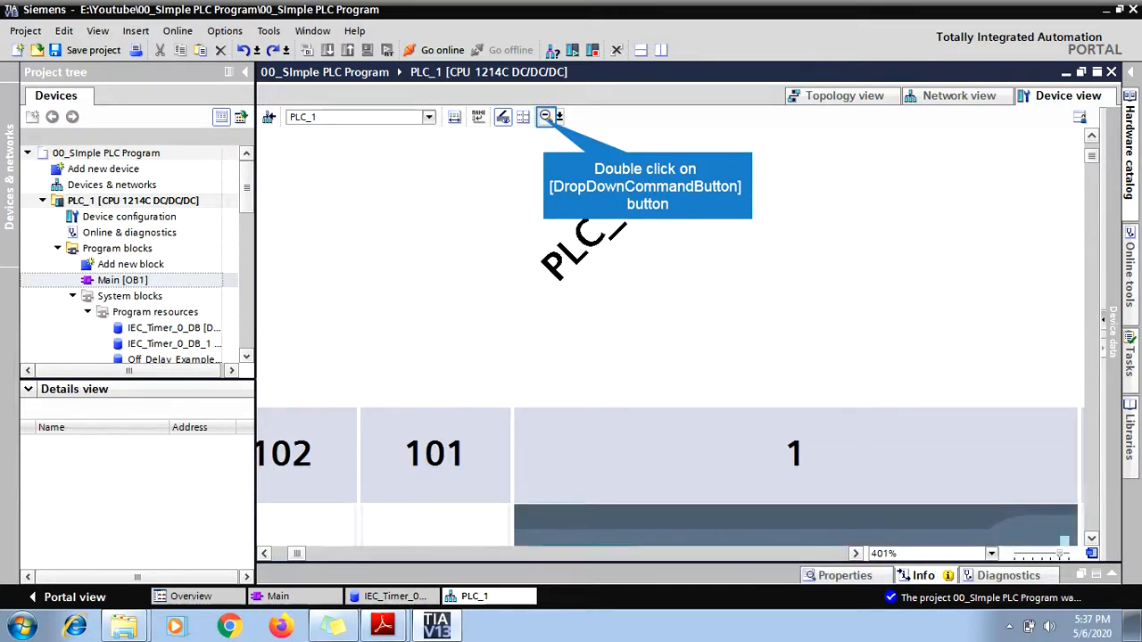
double_click(546, 117)
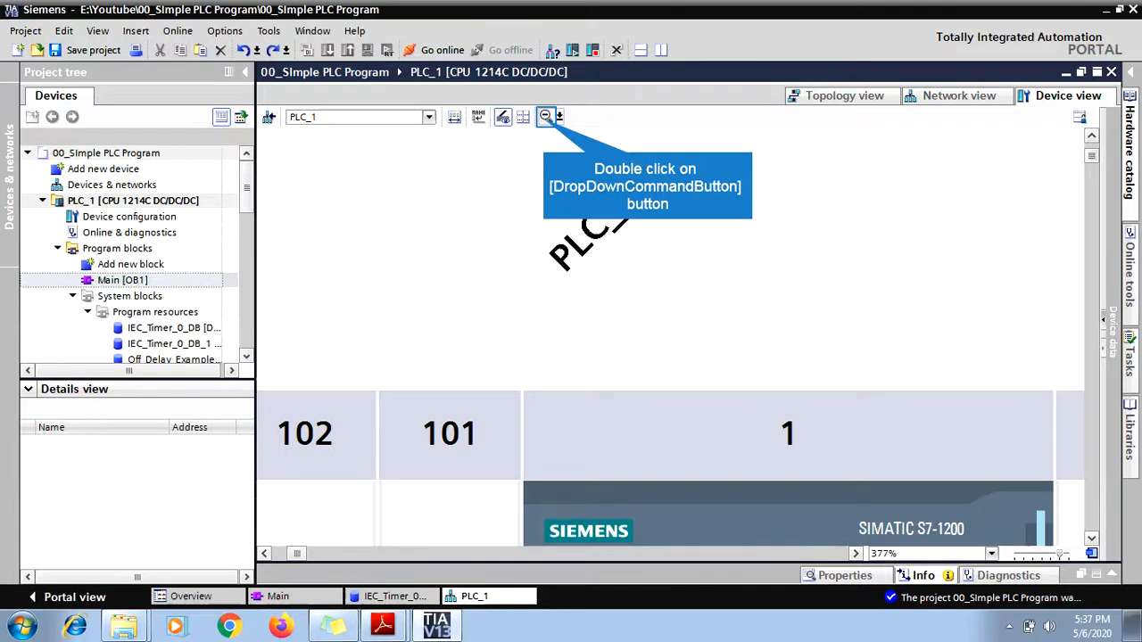
double_click(546, 117)
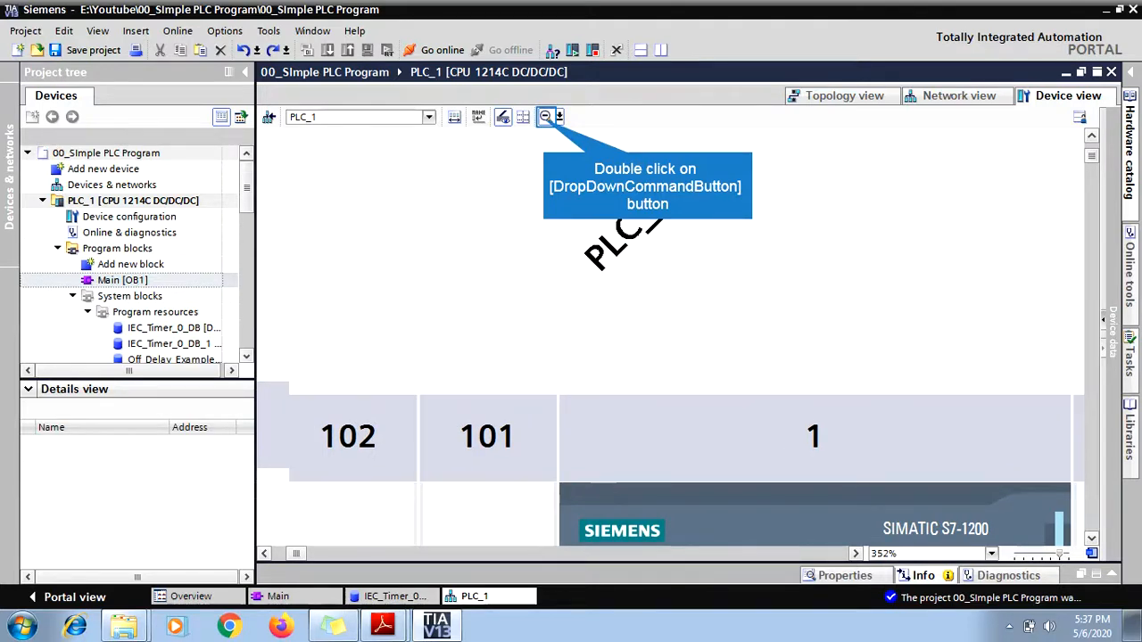
double_click(546, 117)
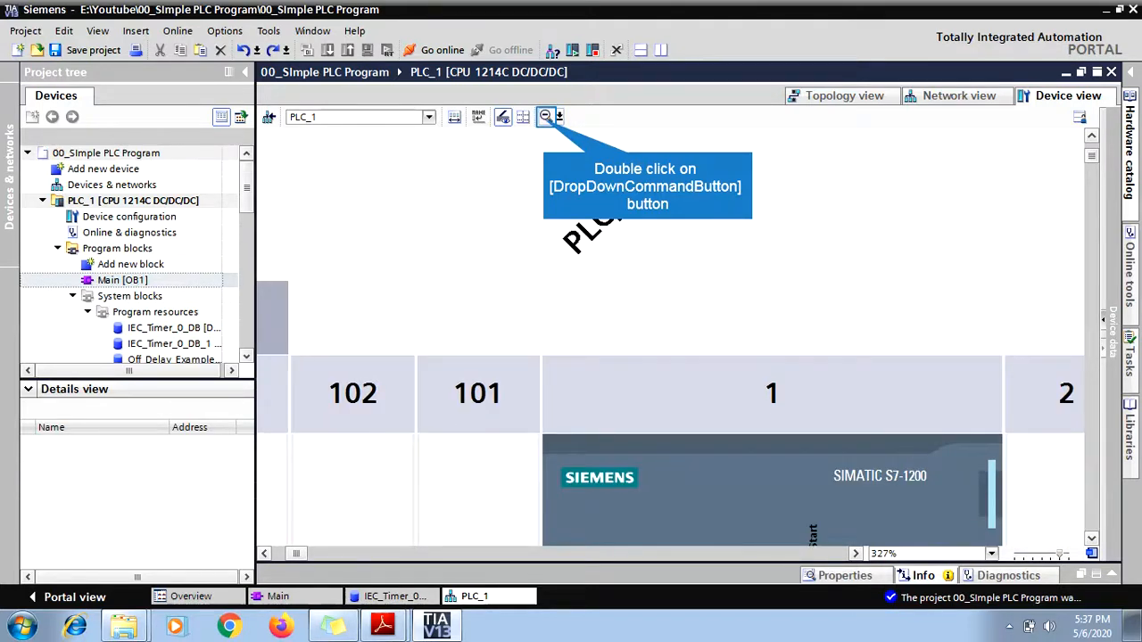
double_click(546, 116)
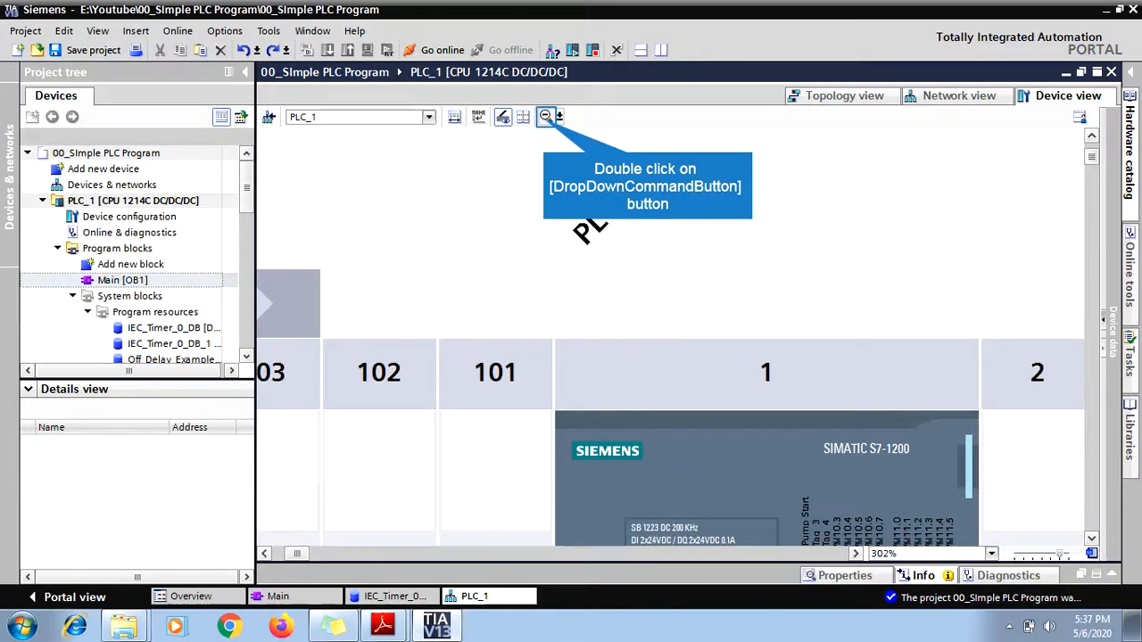
double_click(546, 116)
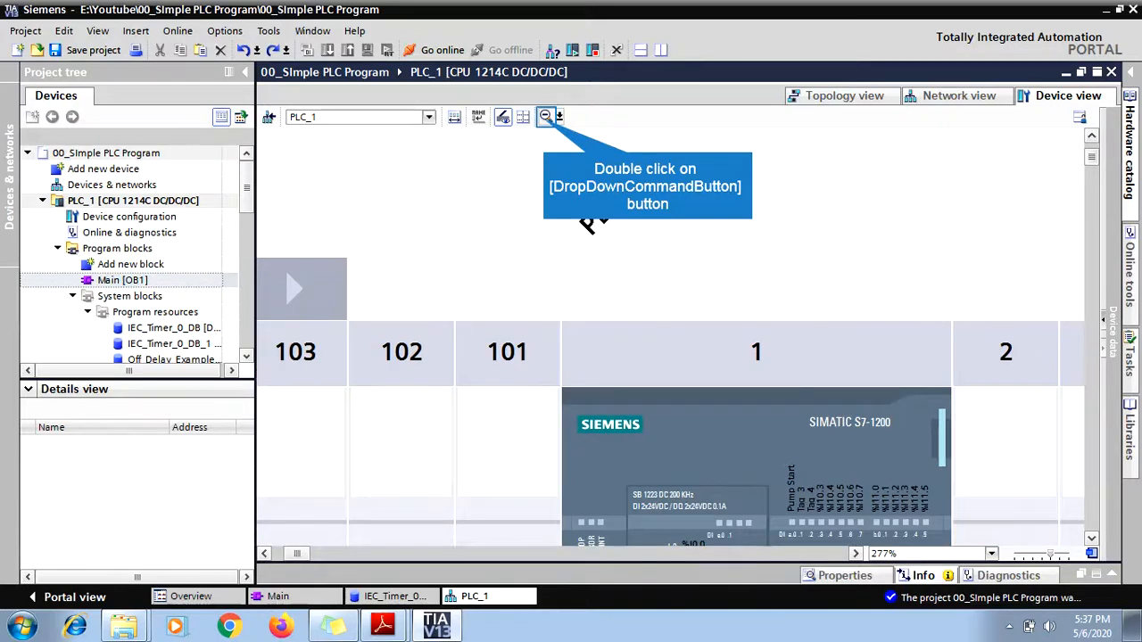
double_click(546, 117)
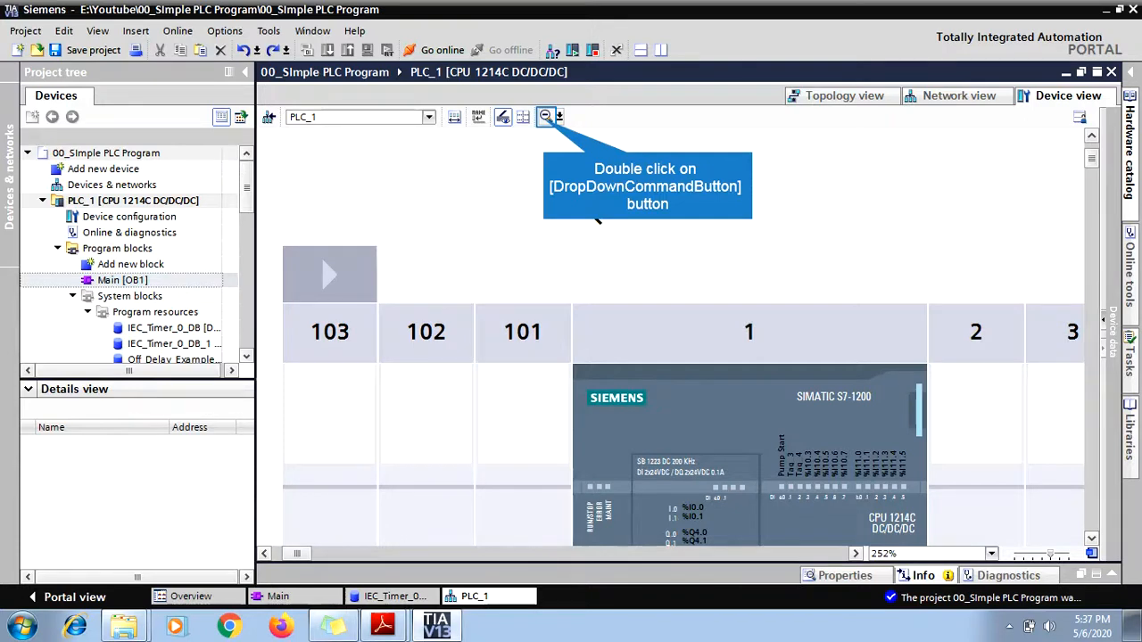
double_click(546, 117)
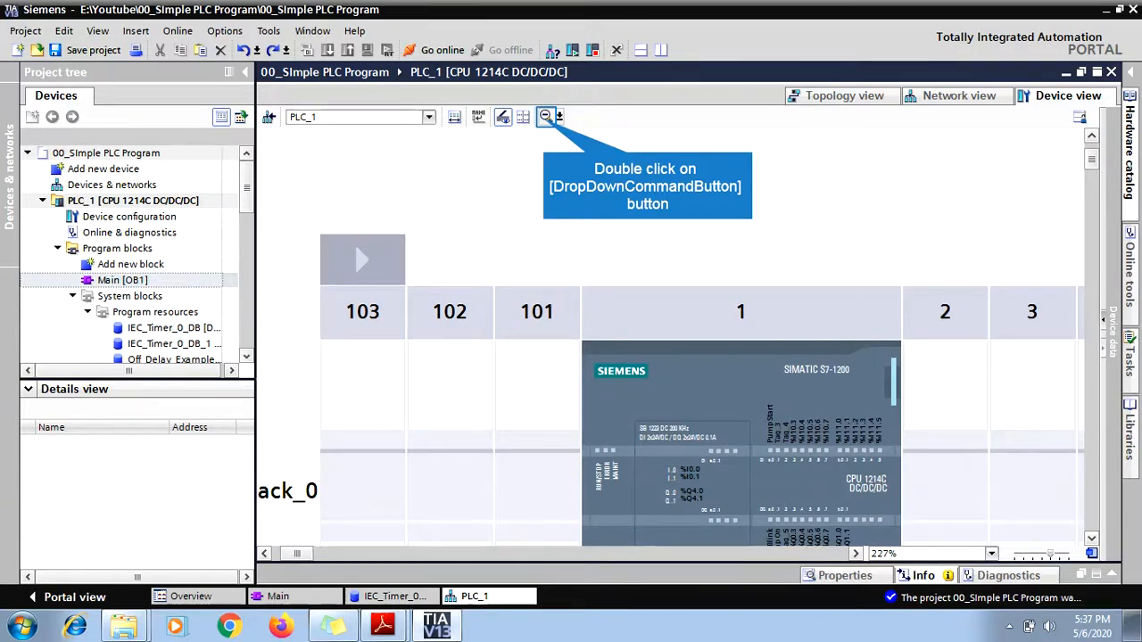
double_click(546, 117)
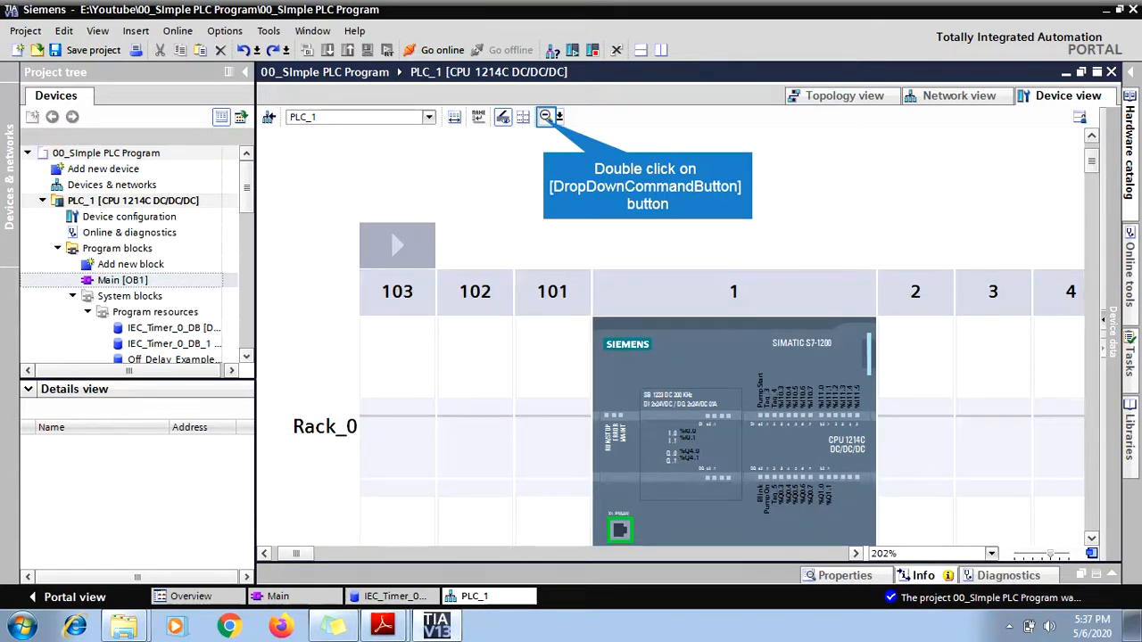
double_click(545, 117)
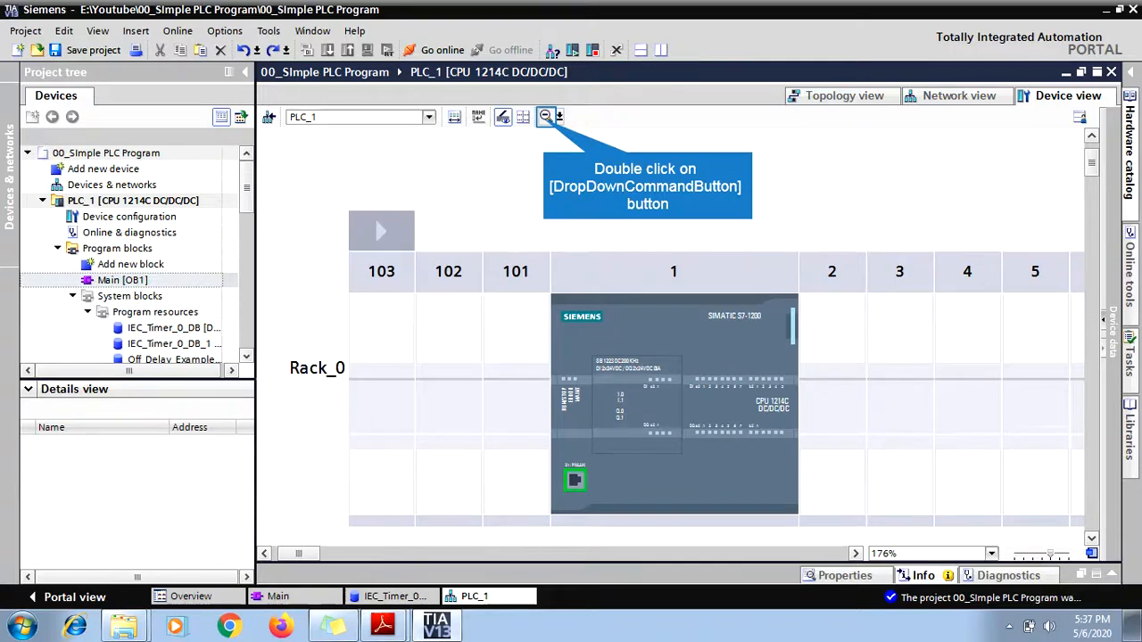
double_click(546, 117)
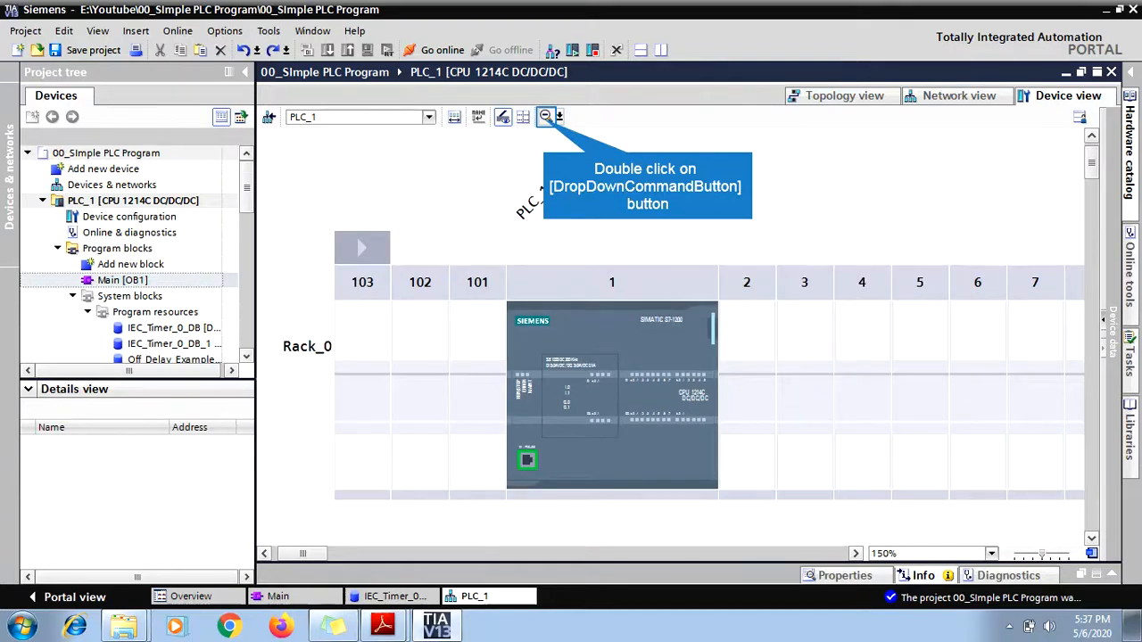
double_click(545, 117)
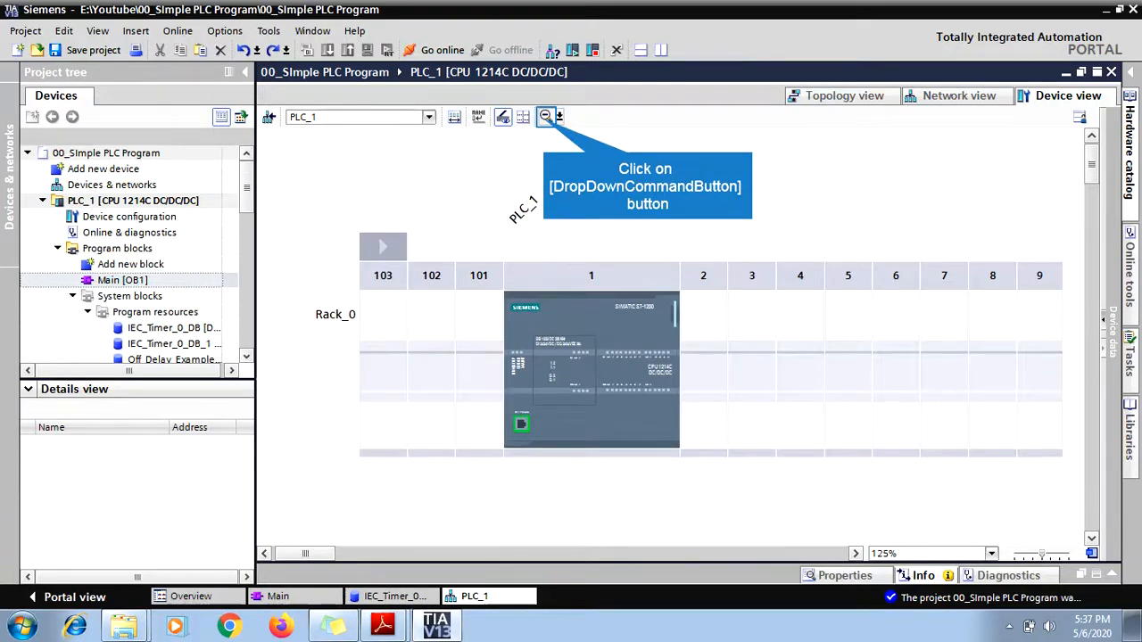
double_click(546, 117)
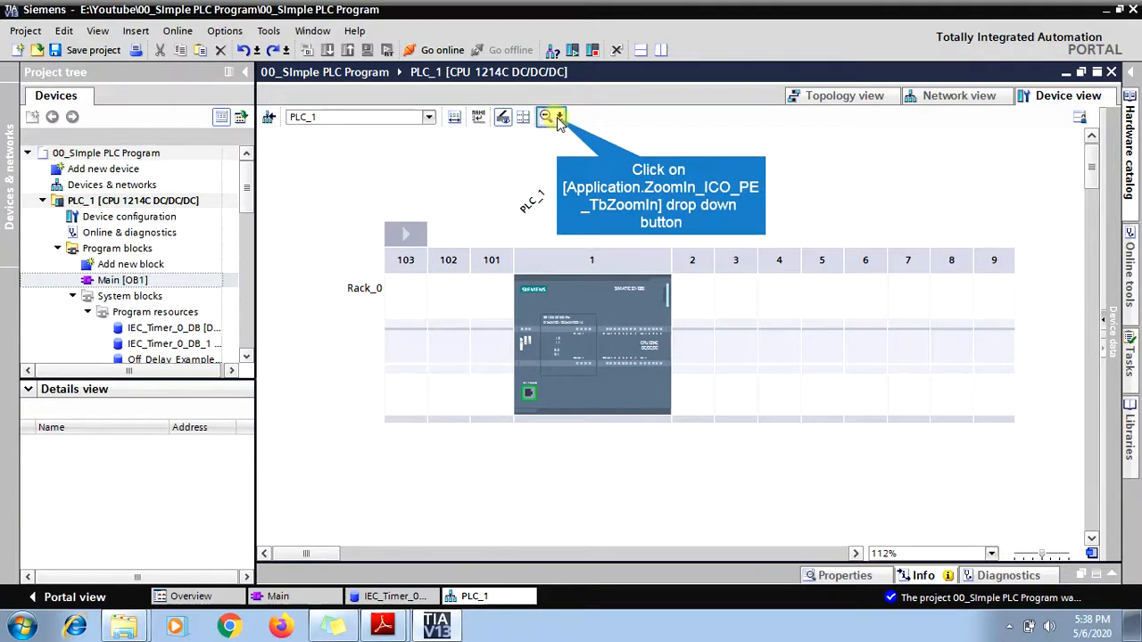
Switch to the zoom-in mode and enlarge the PLC_1 device view to 150%.
click(559, 117)
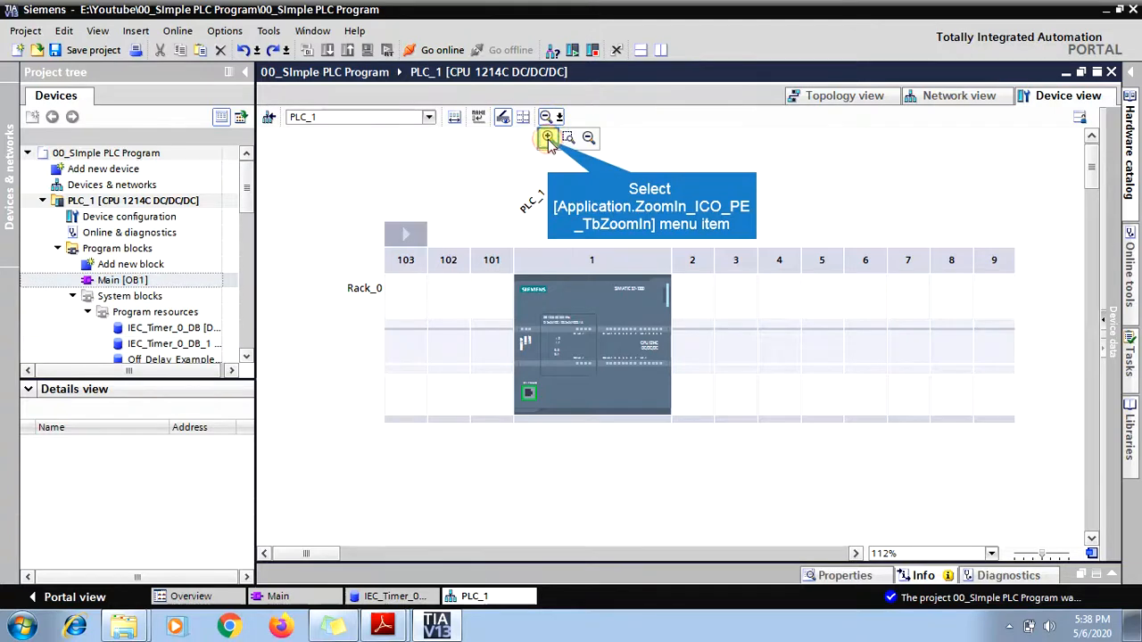
click(548, 141)
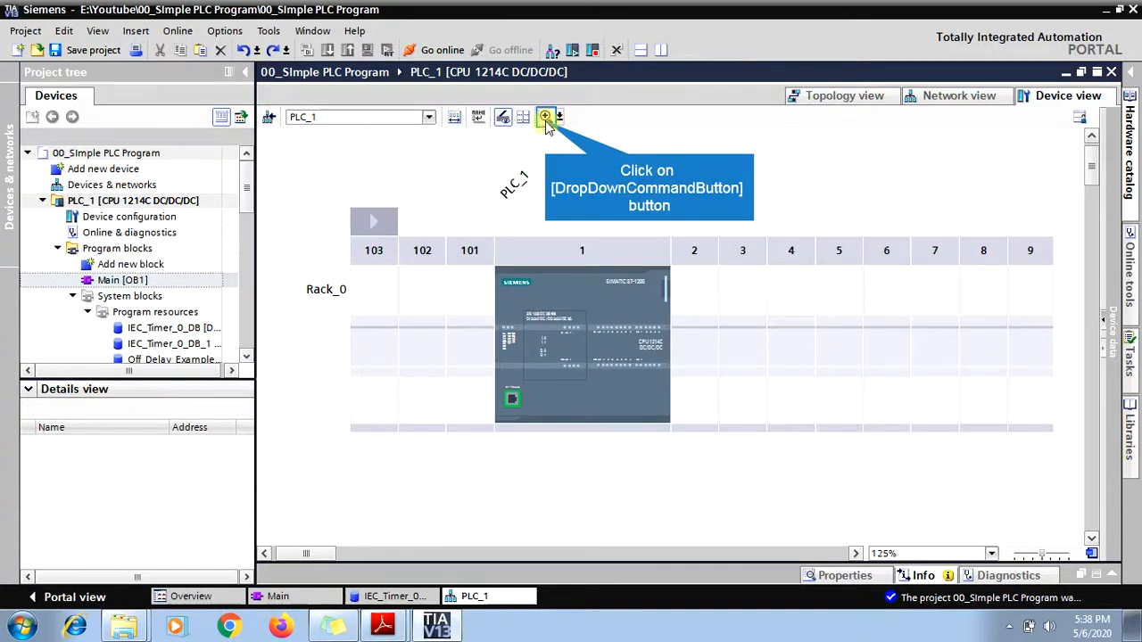
click(546, 120)
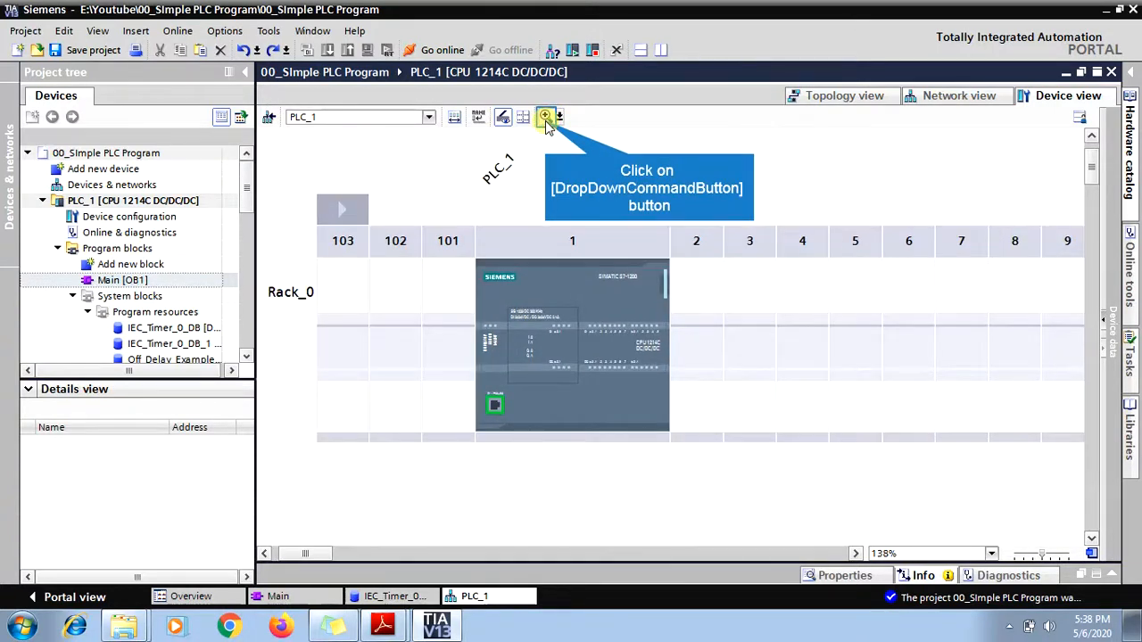
click(546, 119)
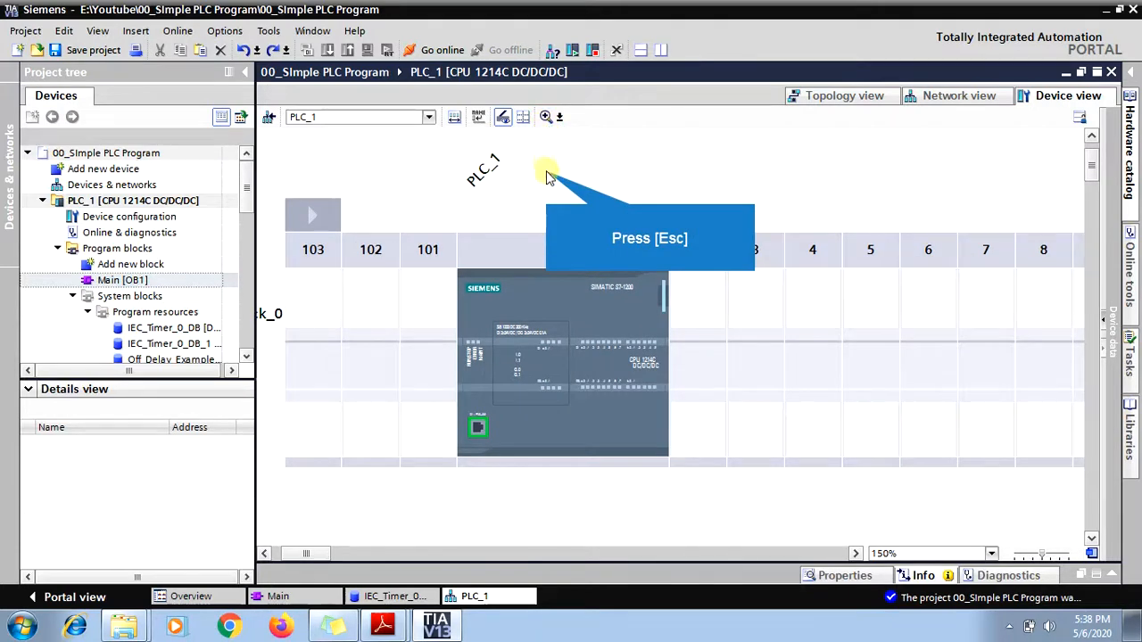
key(Escape)
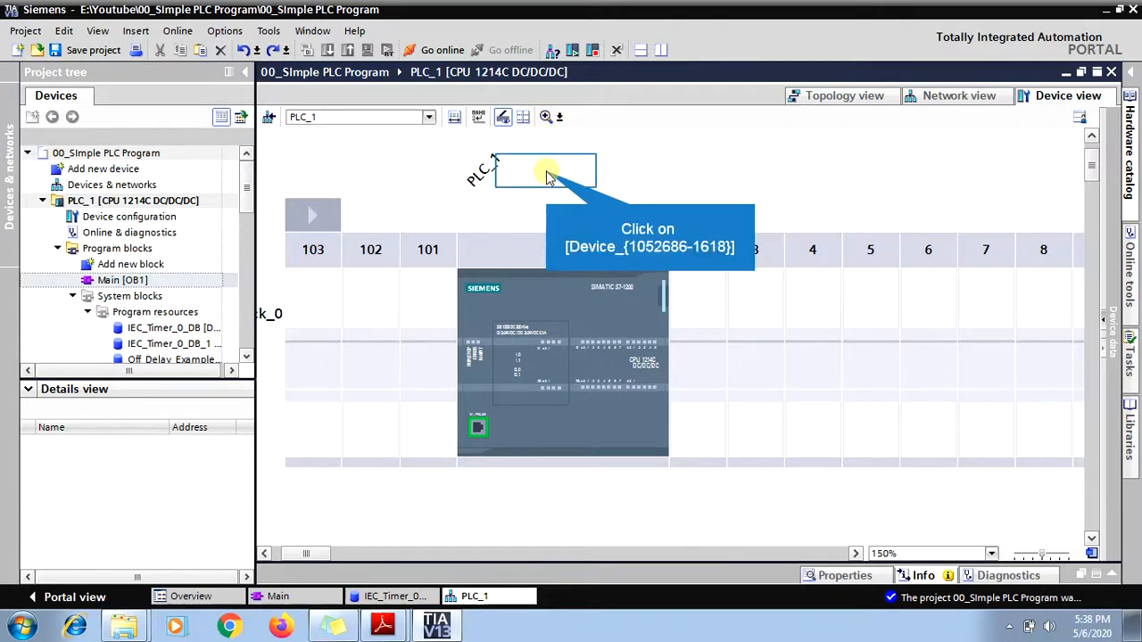
click(547, 175)
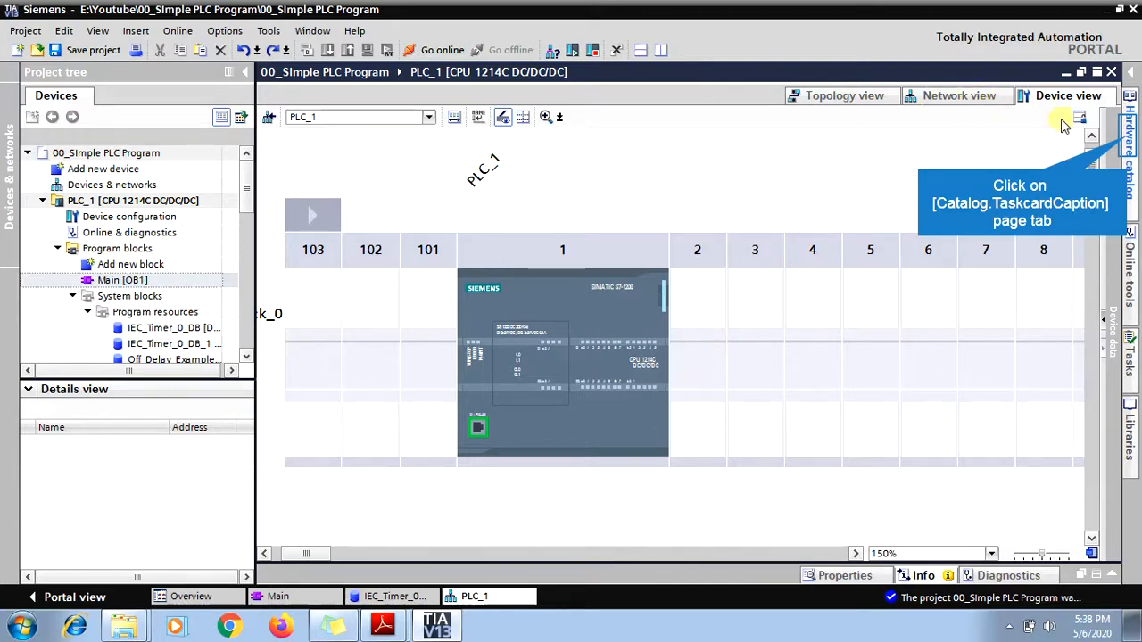
Insert the AI 8x13BIT module 6ES7 231-4HF32-0XB0 from the hardware catalog into slot 2 of the PLC_1 rack.
click(1129, 141)
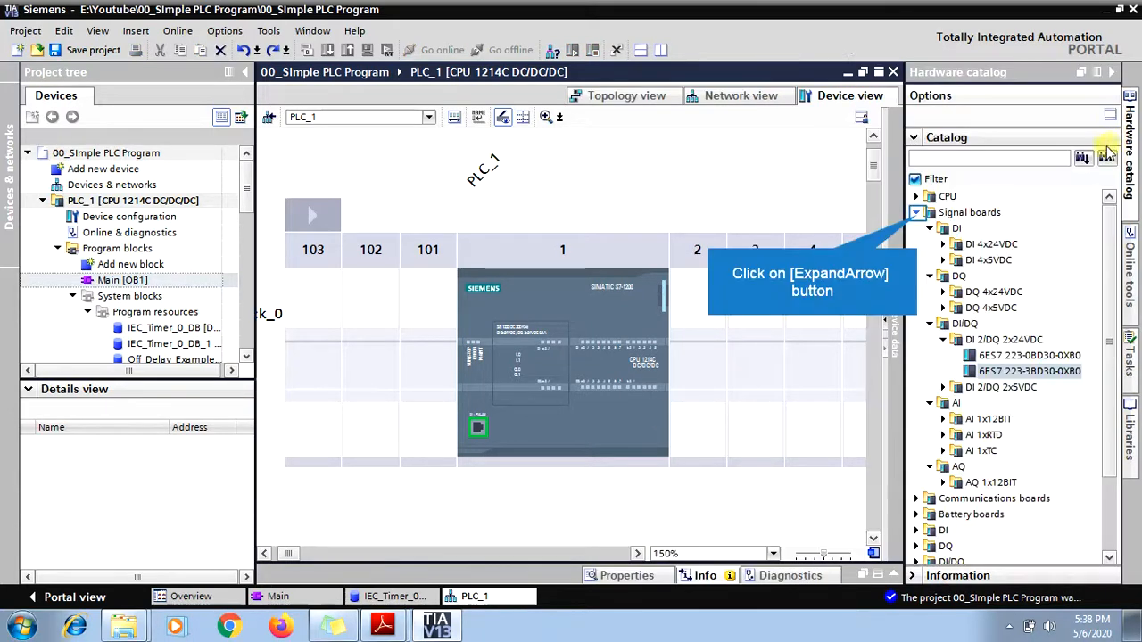
click(917, 215)
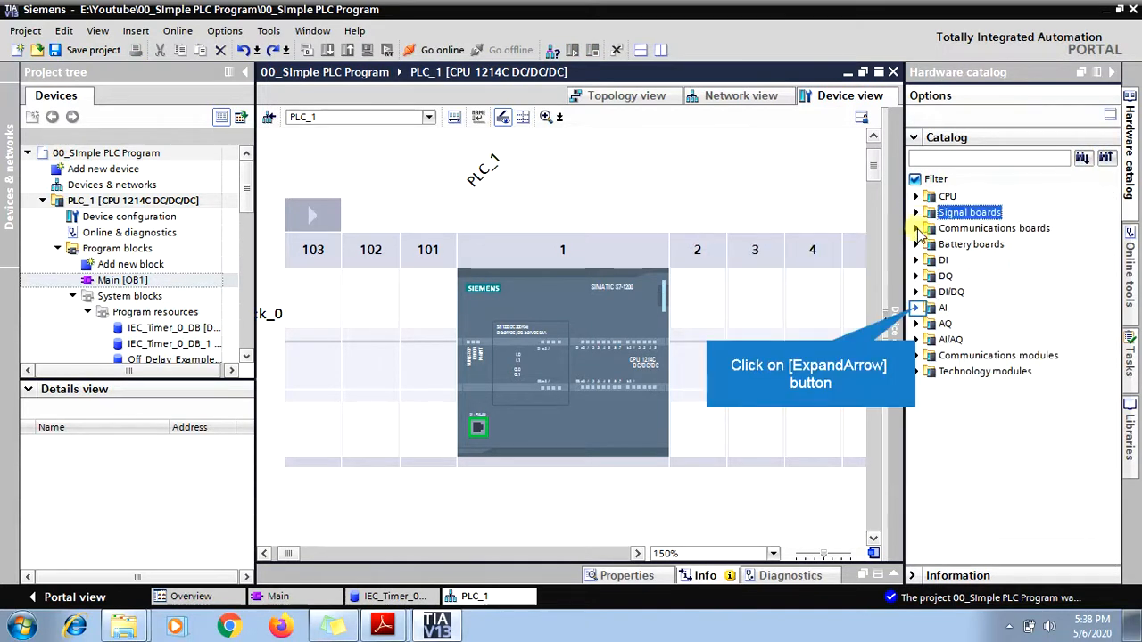
click(917, 309)
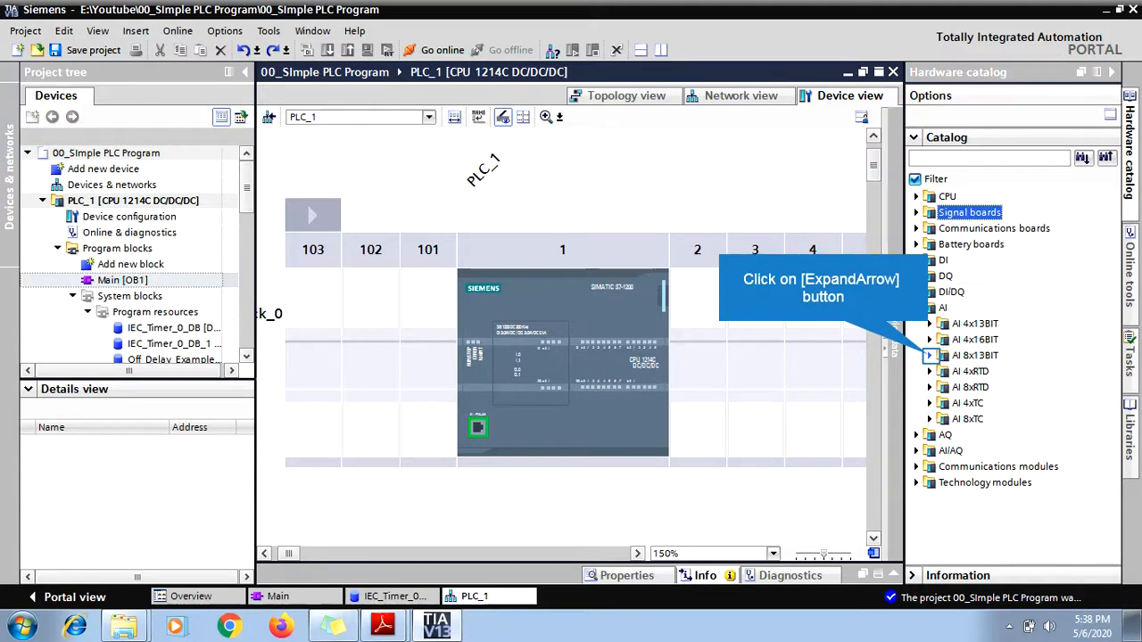
click(929, 355)
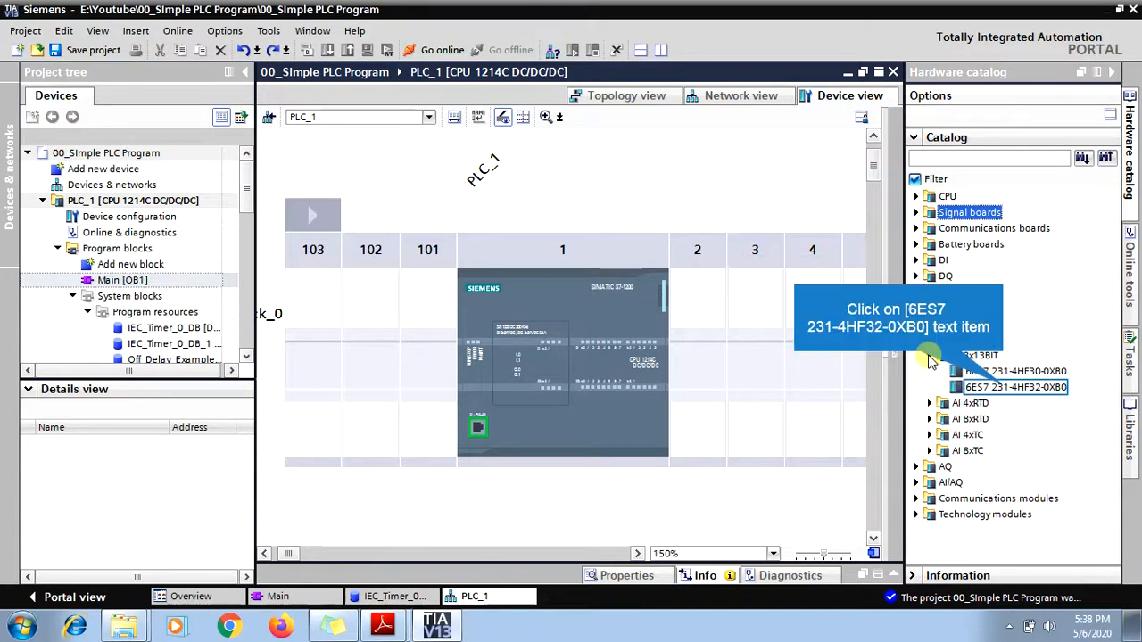
click(1005, 389)
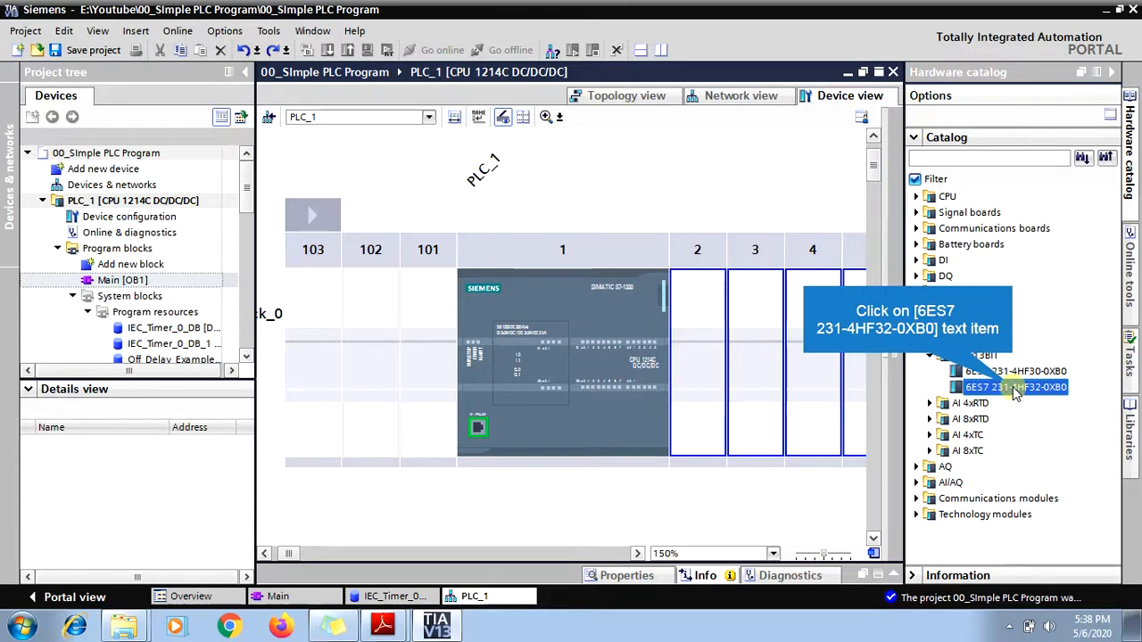
drag(1014, 393, 710, 312)
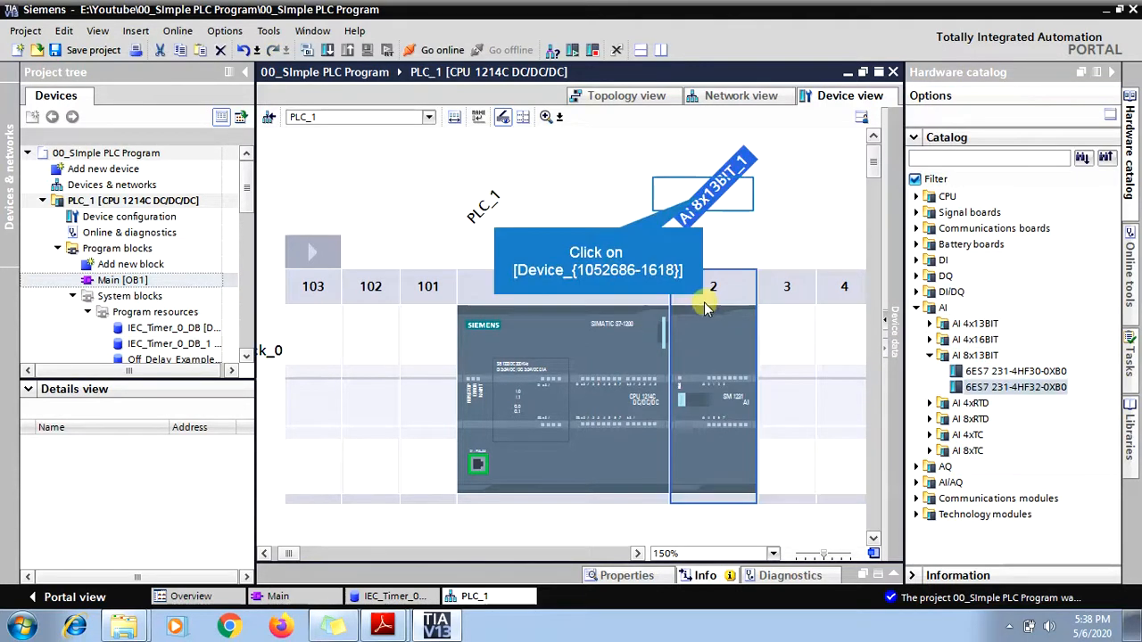
Rename the analog input module in slot 2 as Process Section1 in its general properties.
double_click(705, 202)
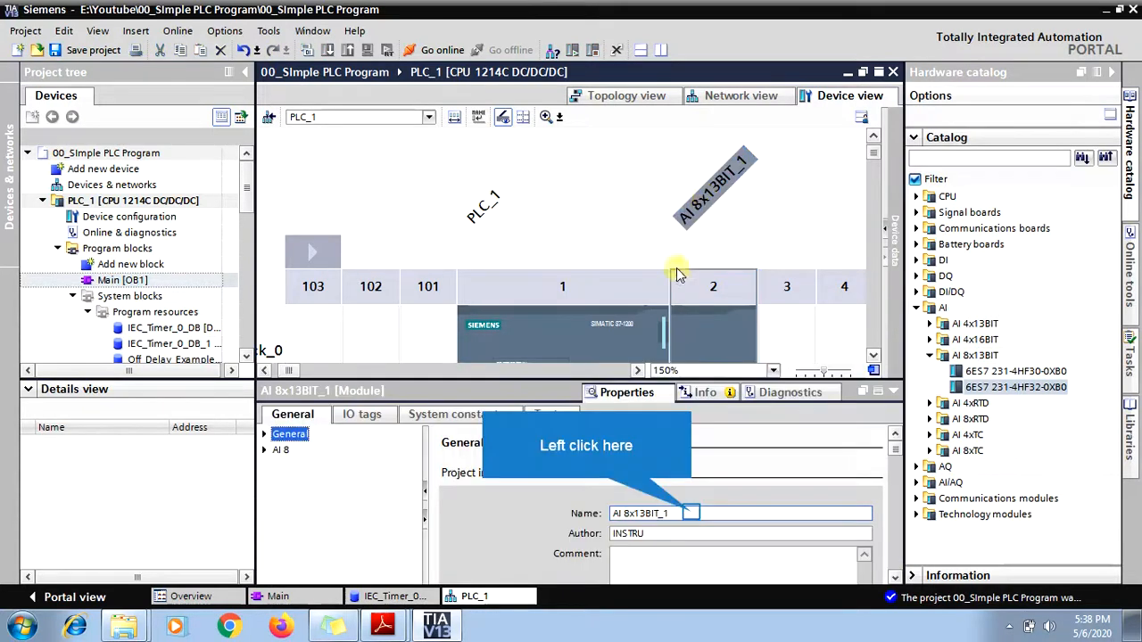
triple_click(692, 513)
text(Process Section1)
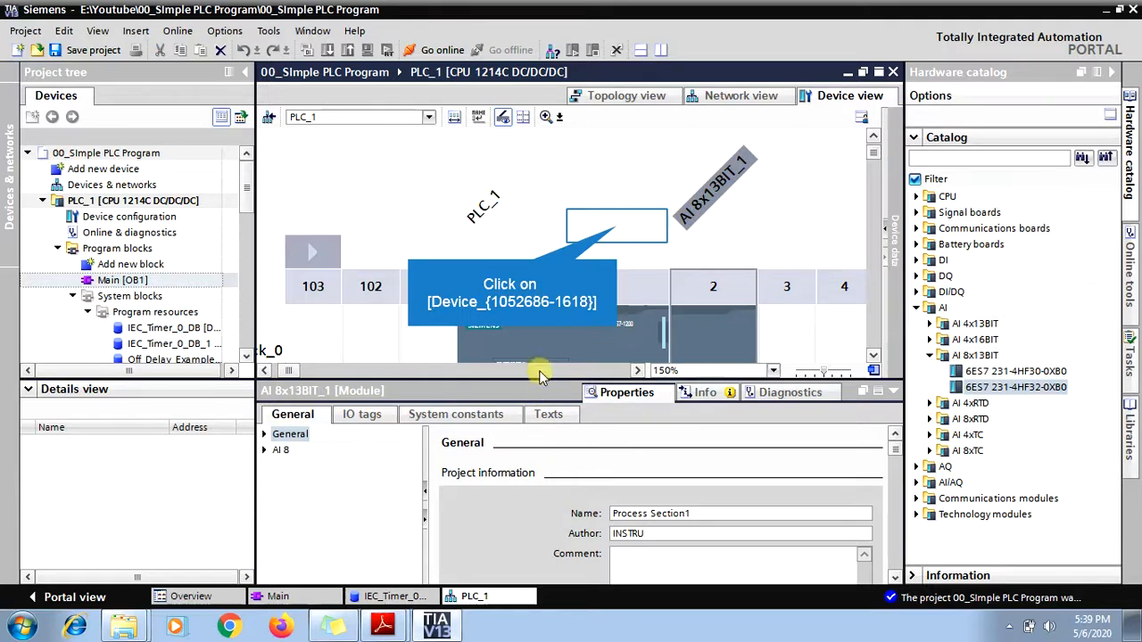
click(618, 230)
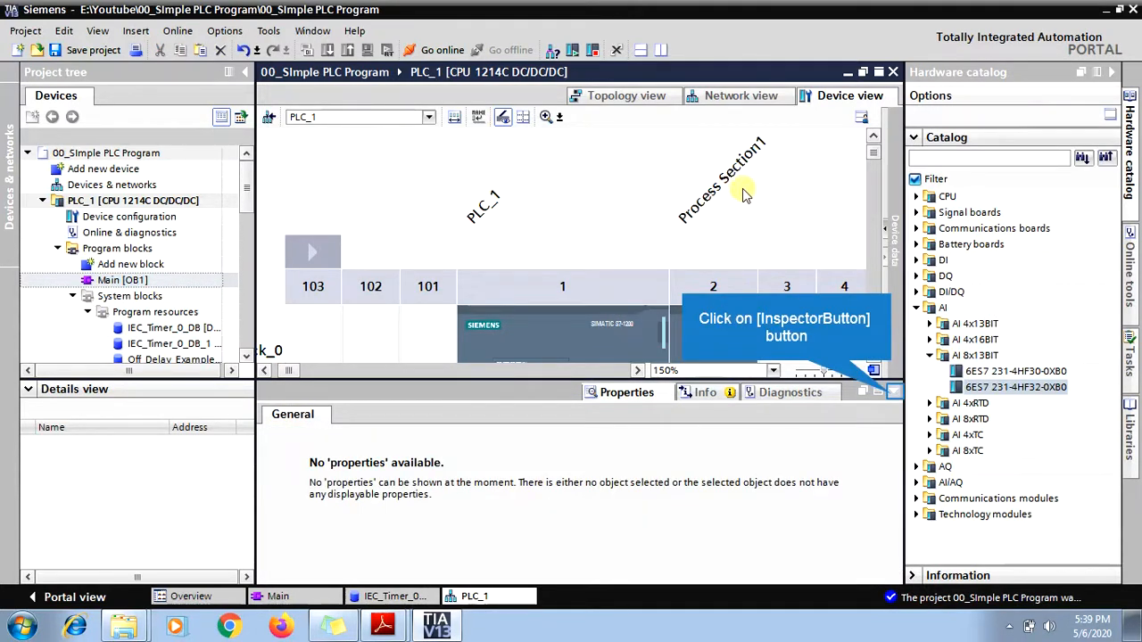
Collapse the properties area, enlarge the device view to 376%, and examine the input addresses of the Process Section1 module.
click(881, 394)
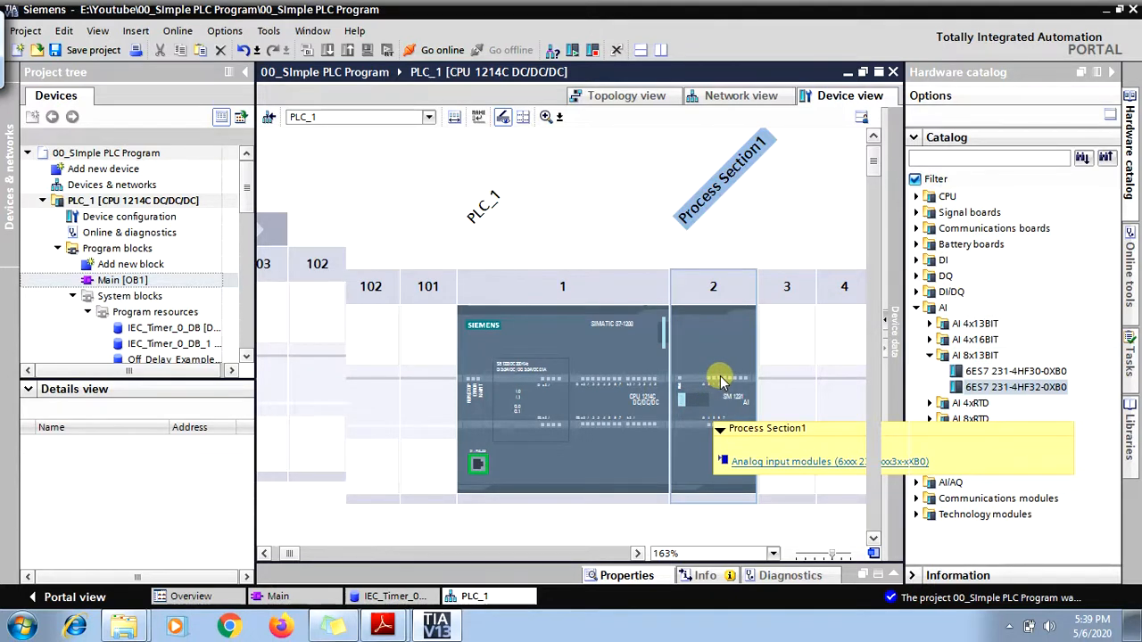
scroll(721, 381, up, 4)
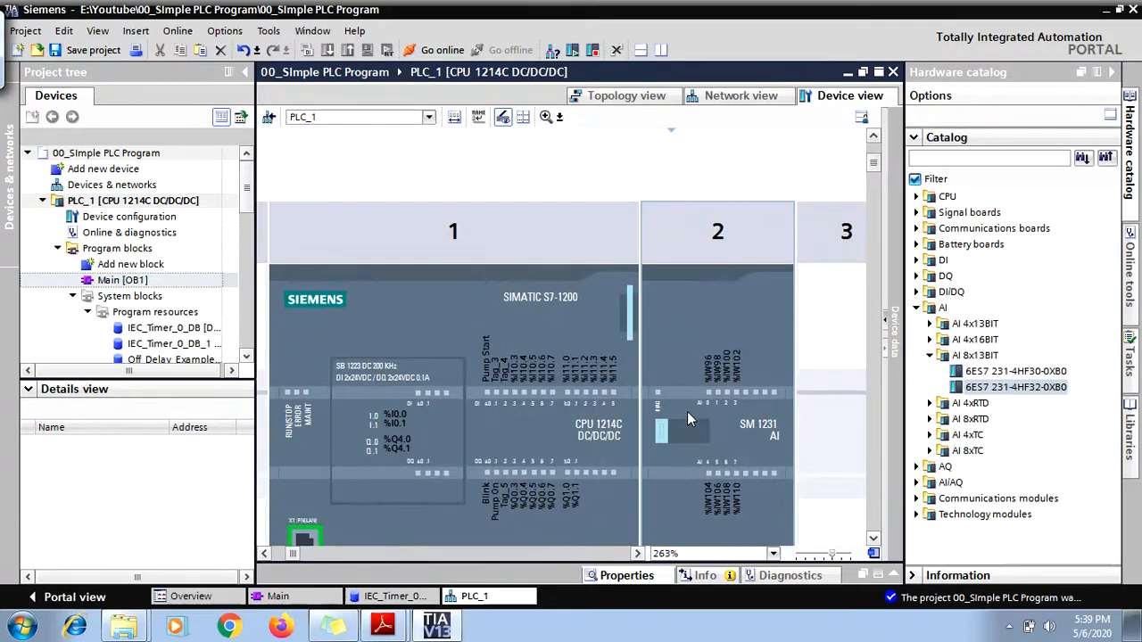
scroll(687, 411, up, 2)
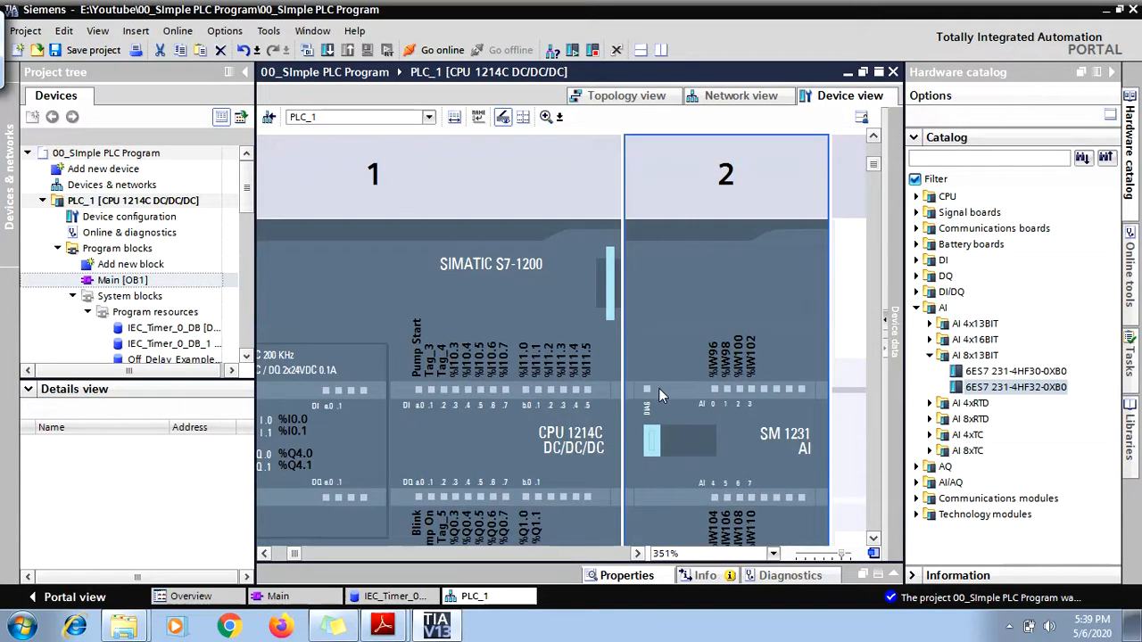
scroll(635, 419, up, 1)
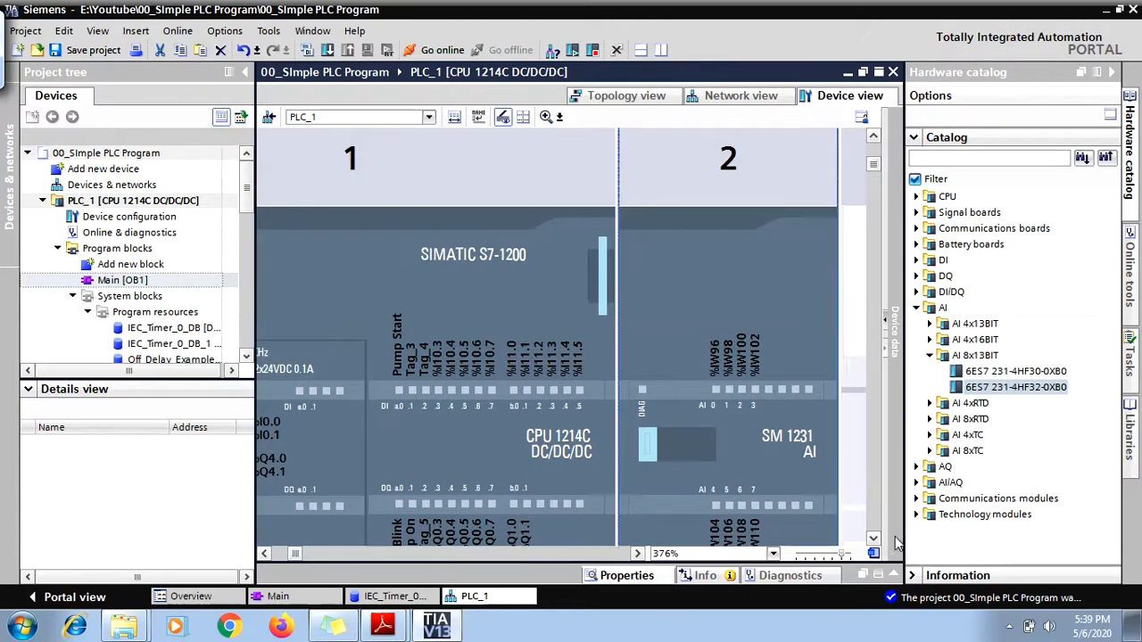
click(873, 541)
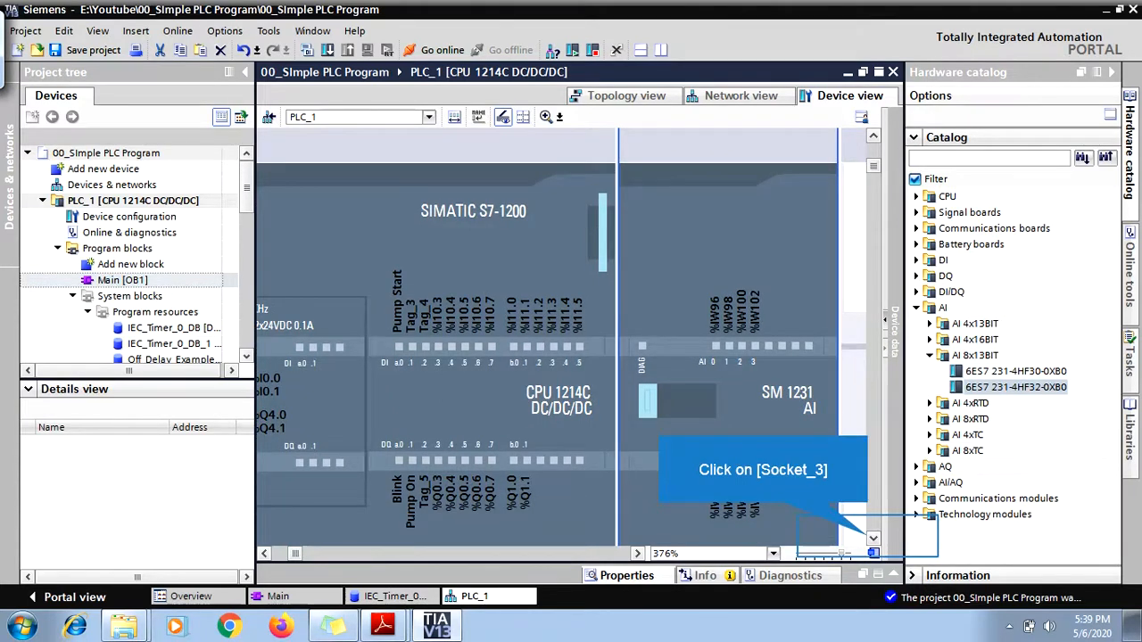
click(873, 539)
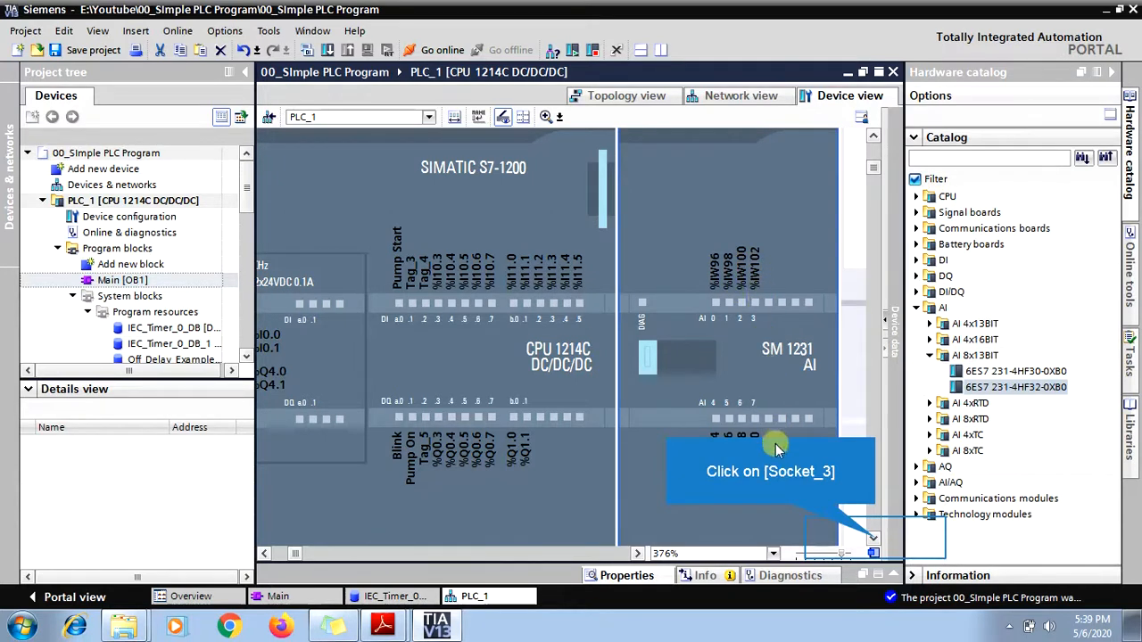
click(875, 539)
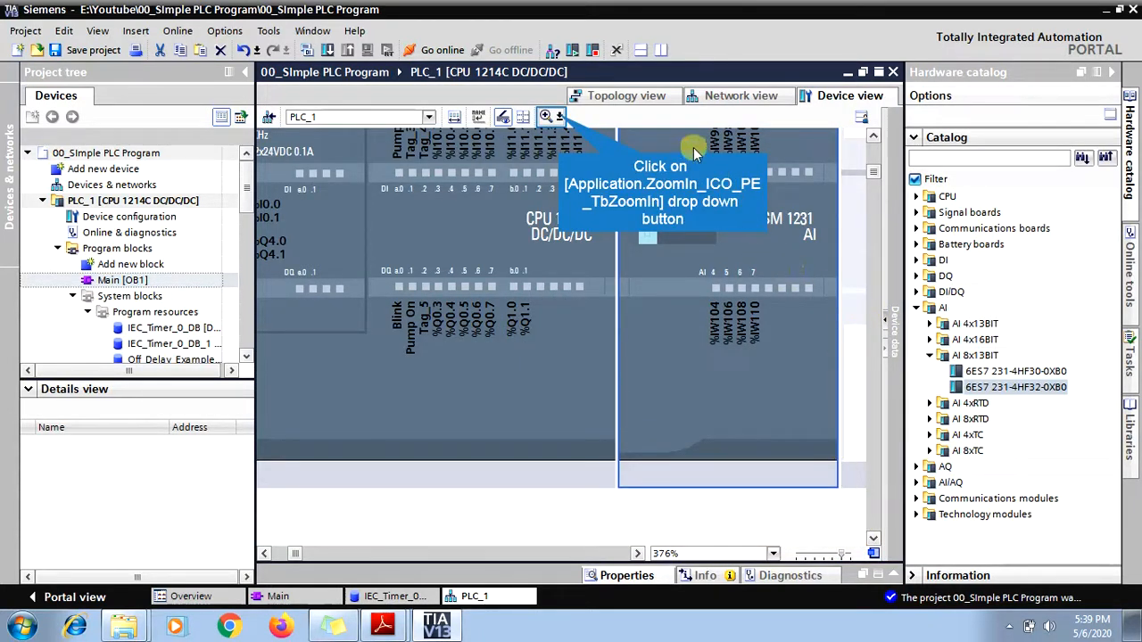
Switch to the zoom-out mode and reduce the PLC_1 device view in steps to 213%.
click(559, 118)
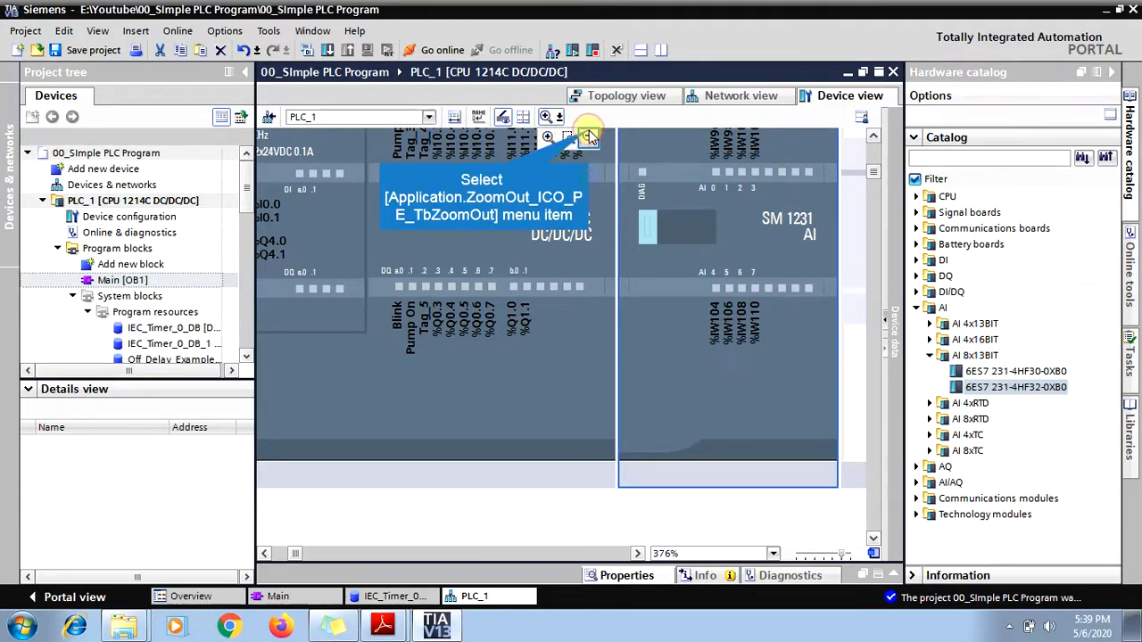
click(589, 135)
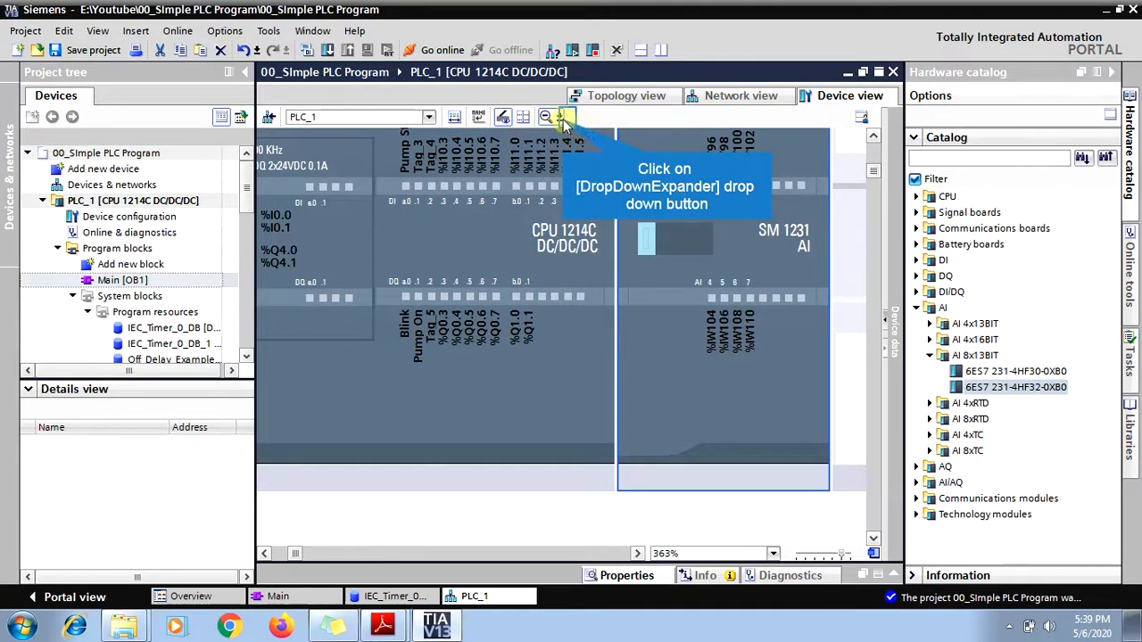
click(562, 120)
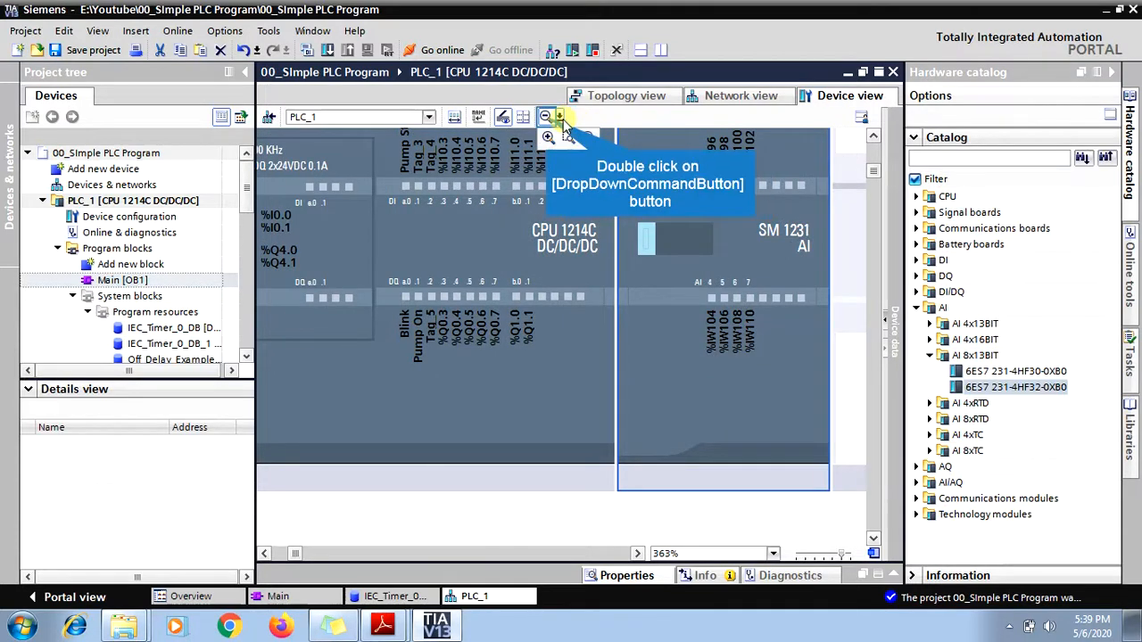
double_click(546, 117)
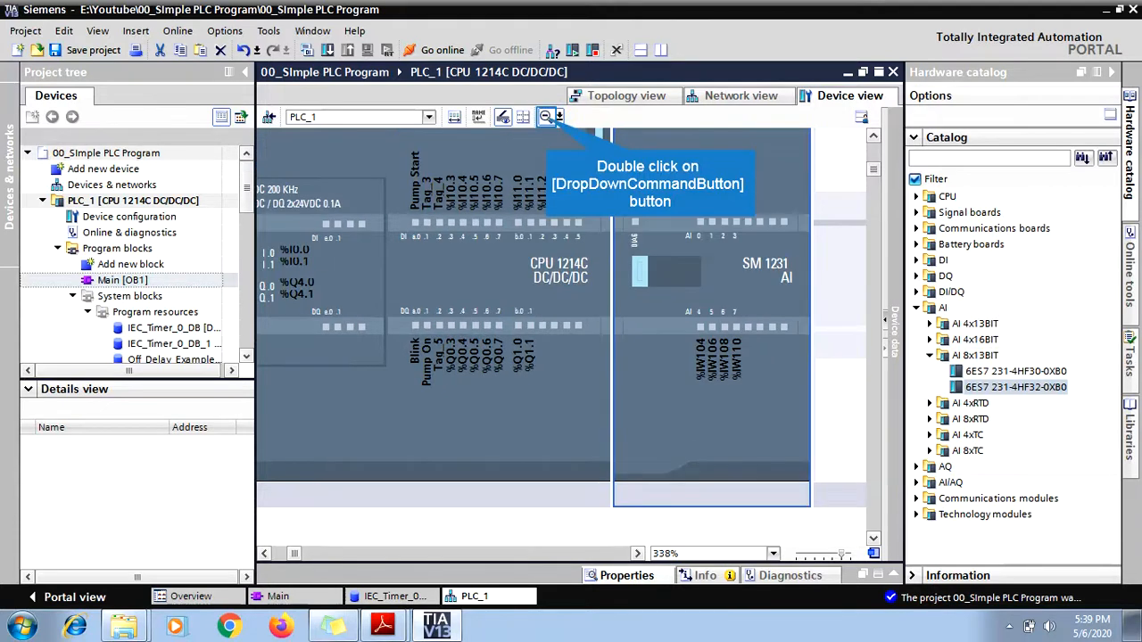
click(548, 118)
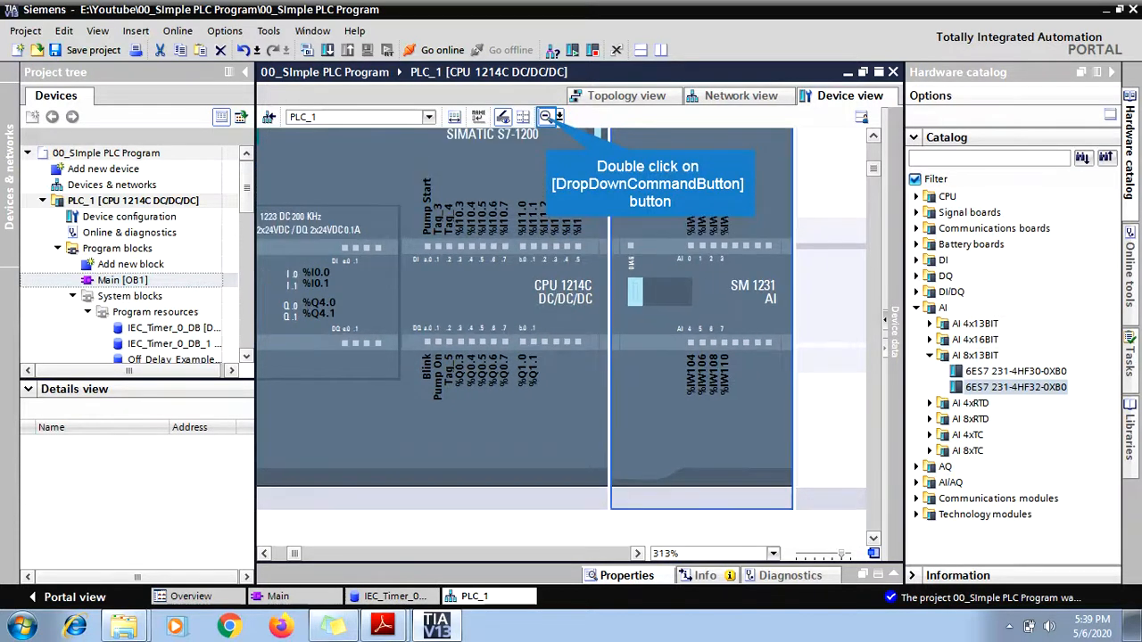
click(547, 119)
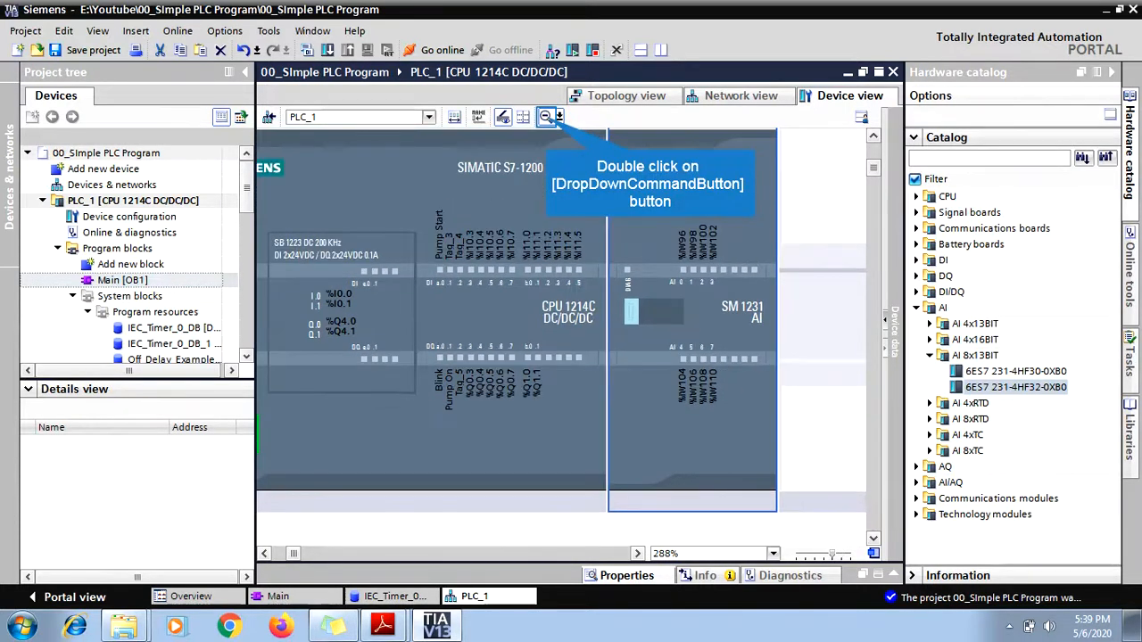
click(547, 119)
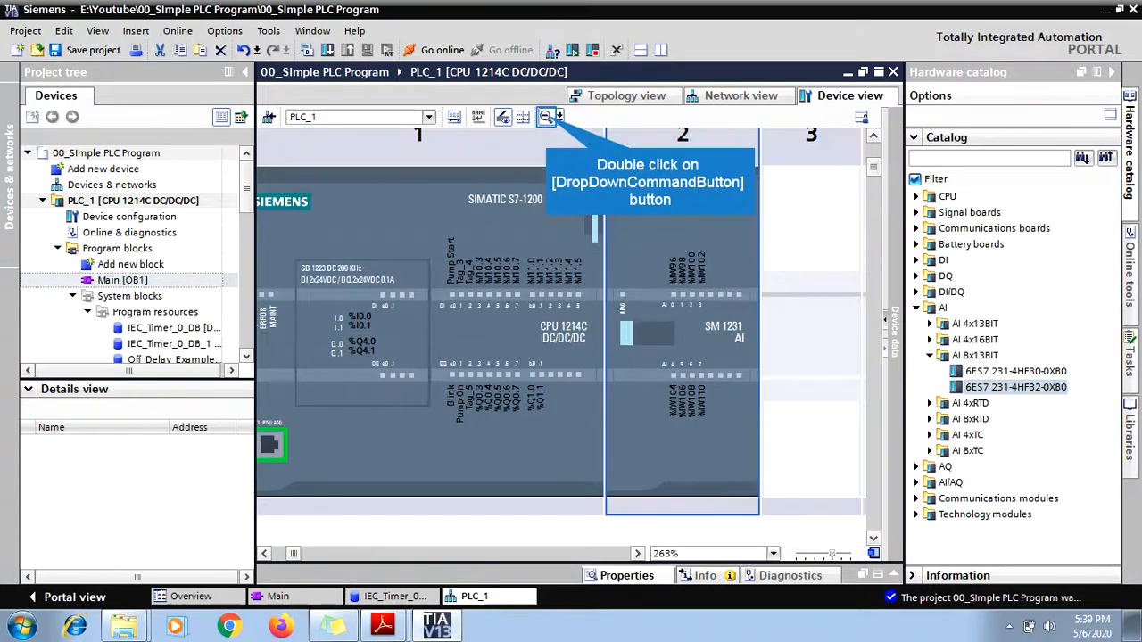
click(547, 119)
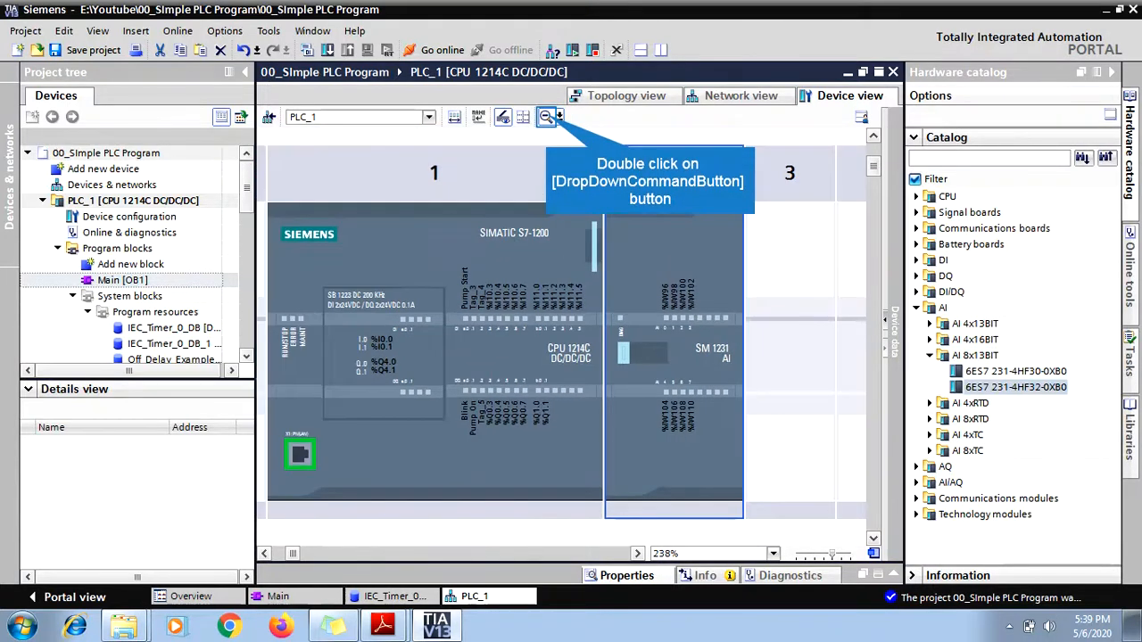
click(547, 119)
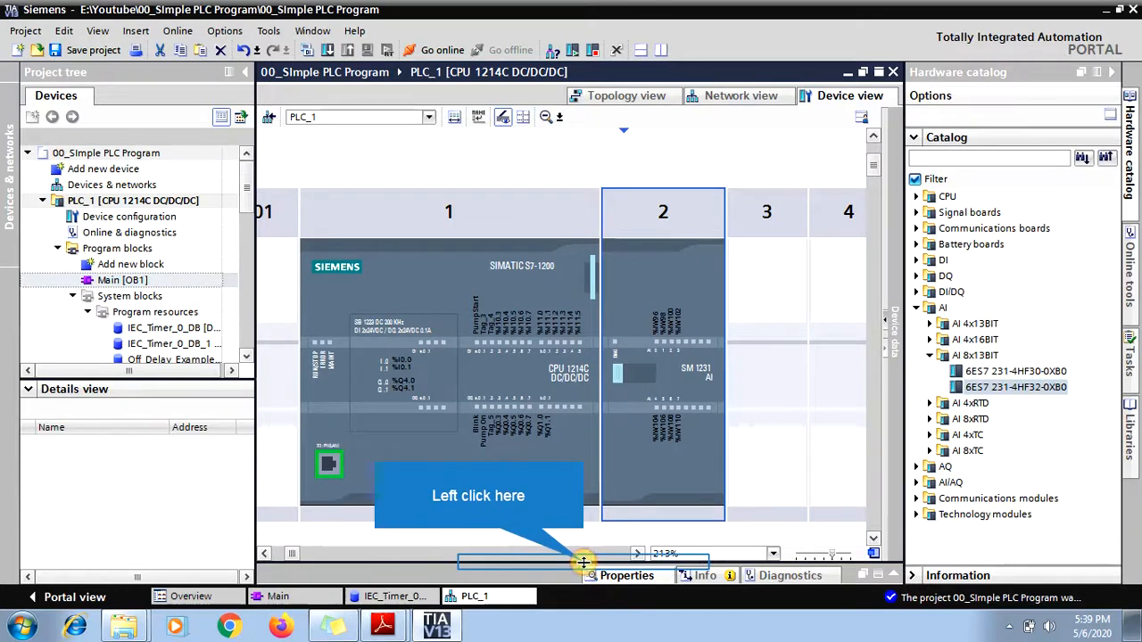
Open the AI 8 analog input properties of Process Section1 and compare the Channel0 settings with the module's addresses in the rack.
drag(582, 562, 595, 304)
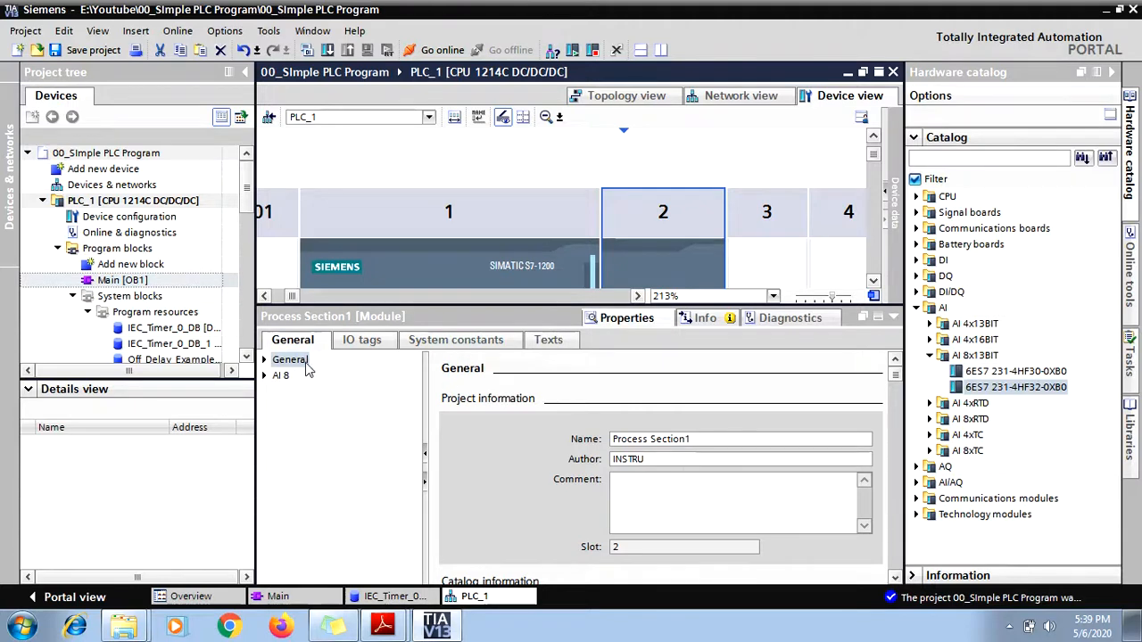
click(265, 376)
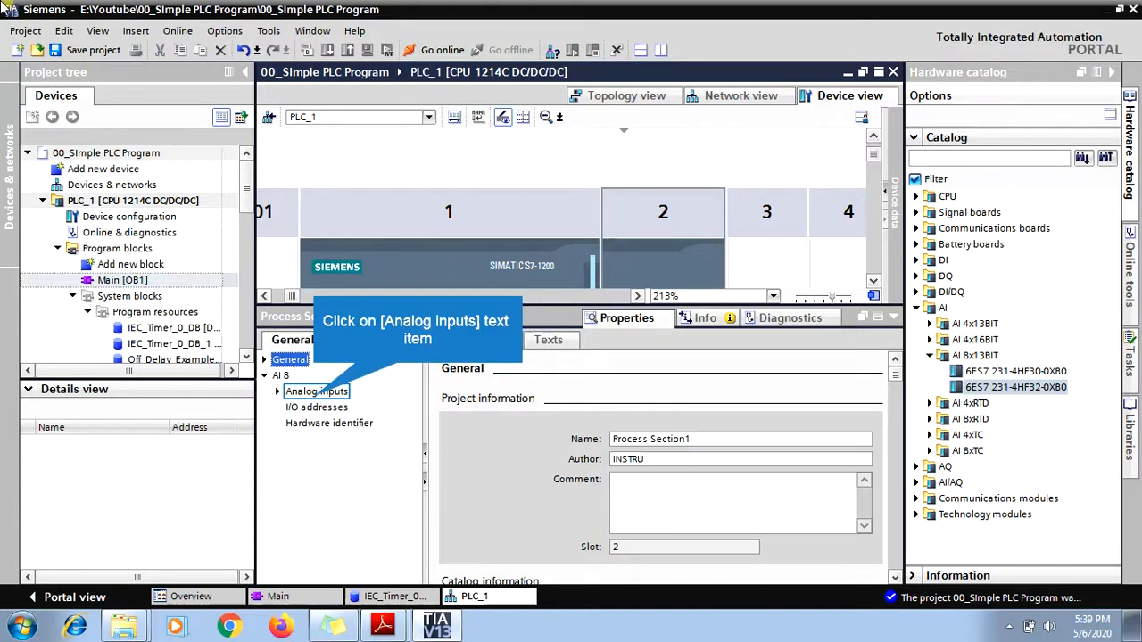
click(314, 397)
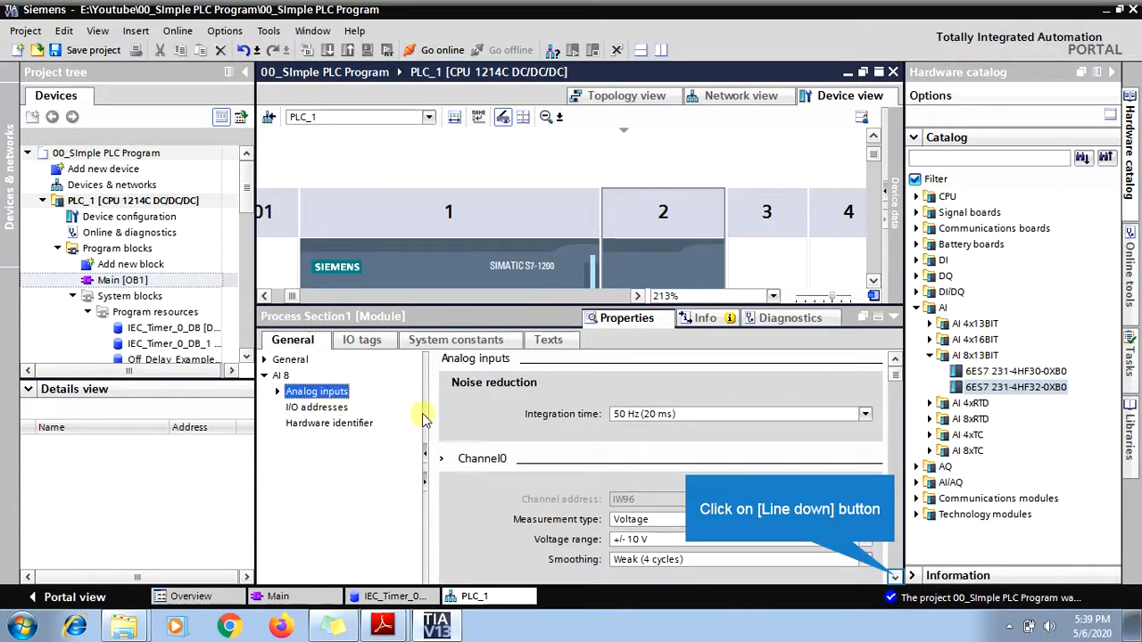
click(894, 577)
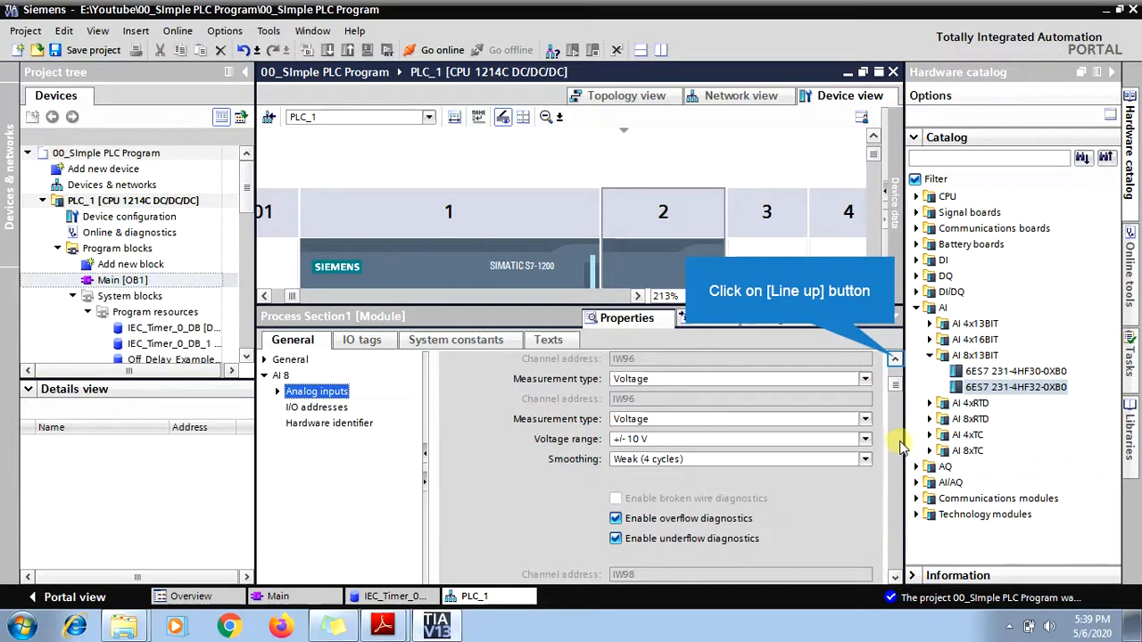
click(895, 359)
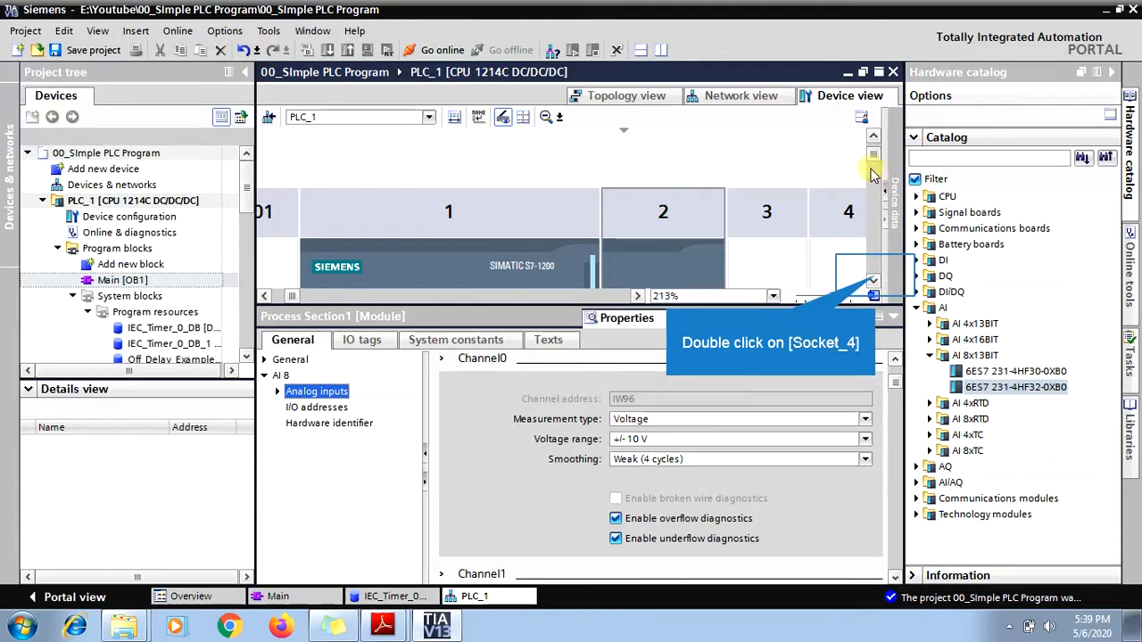
double_click(875, 275)
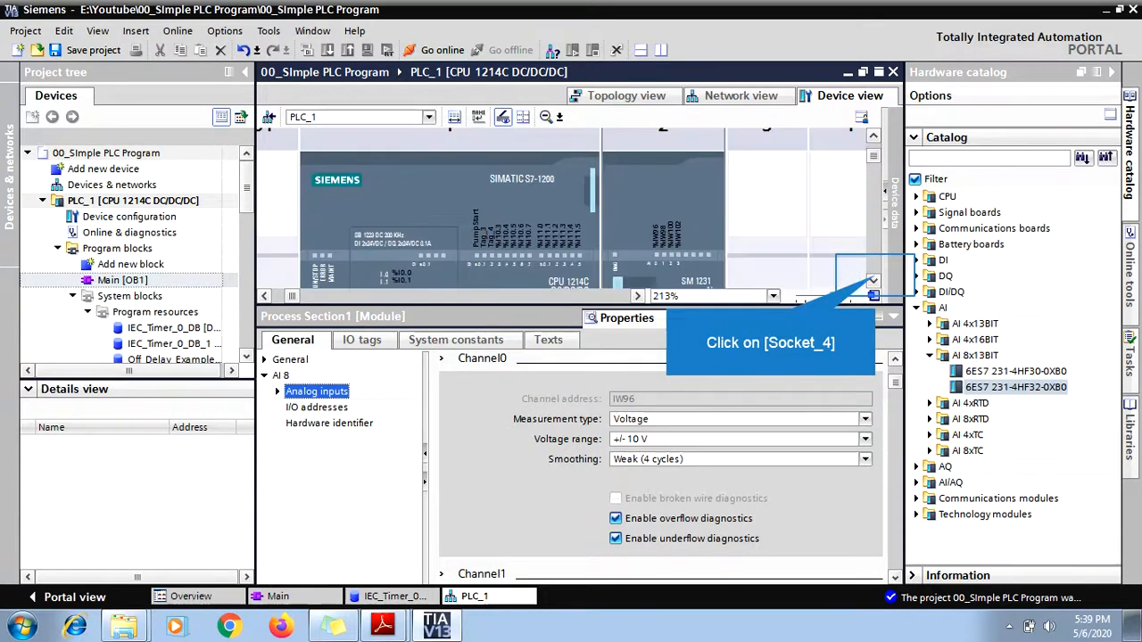
click(874, 280)
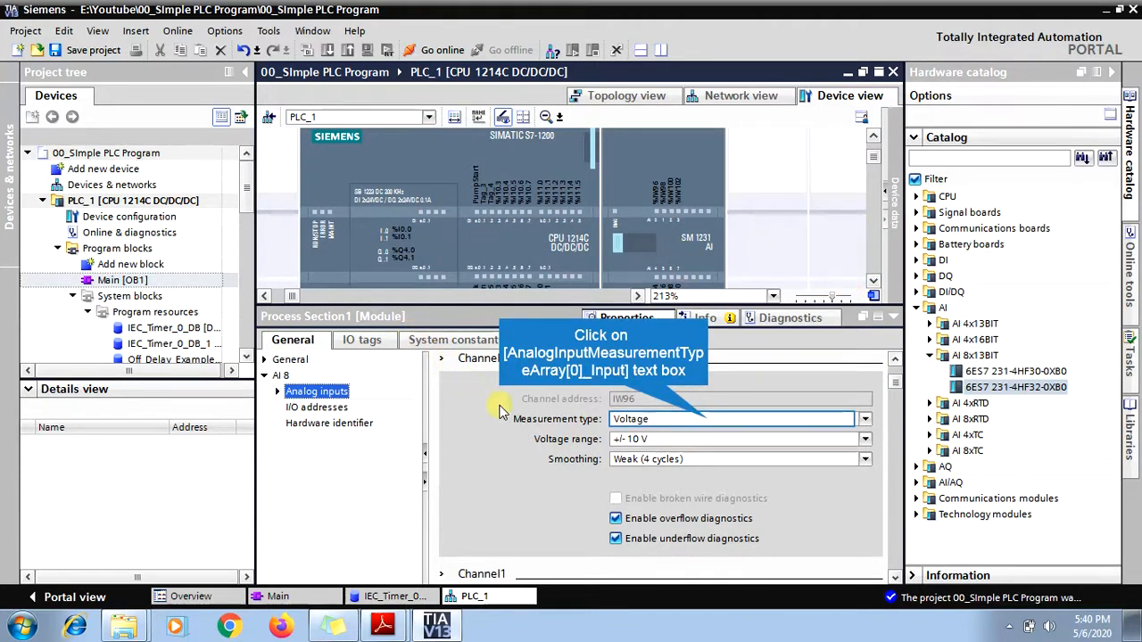
Review the measurement type and voltage range options for Channel0, and set its measurement type to Current.
click(709, 422)
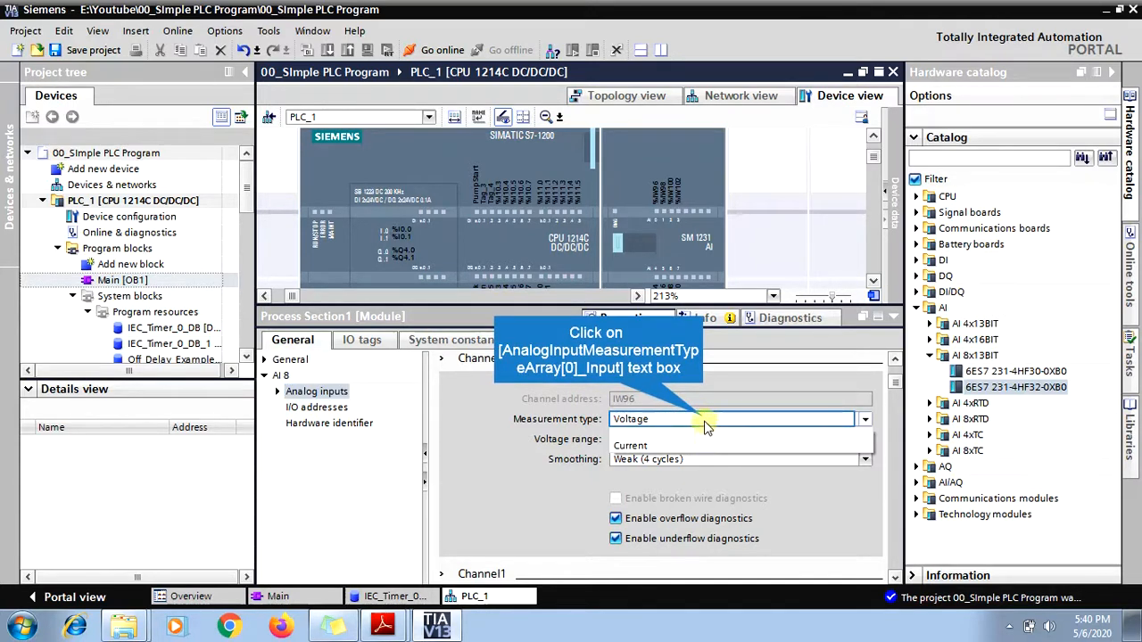
click(704, 421)
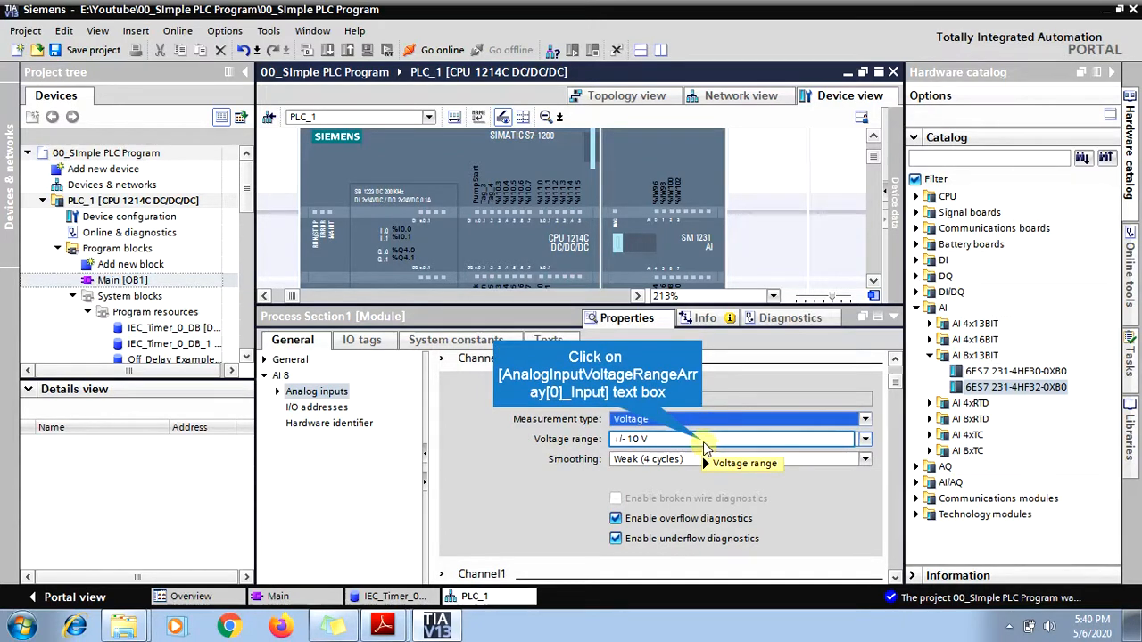
click(704, 442)
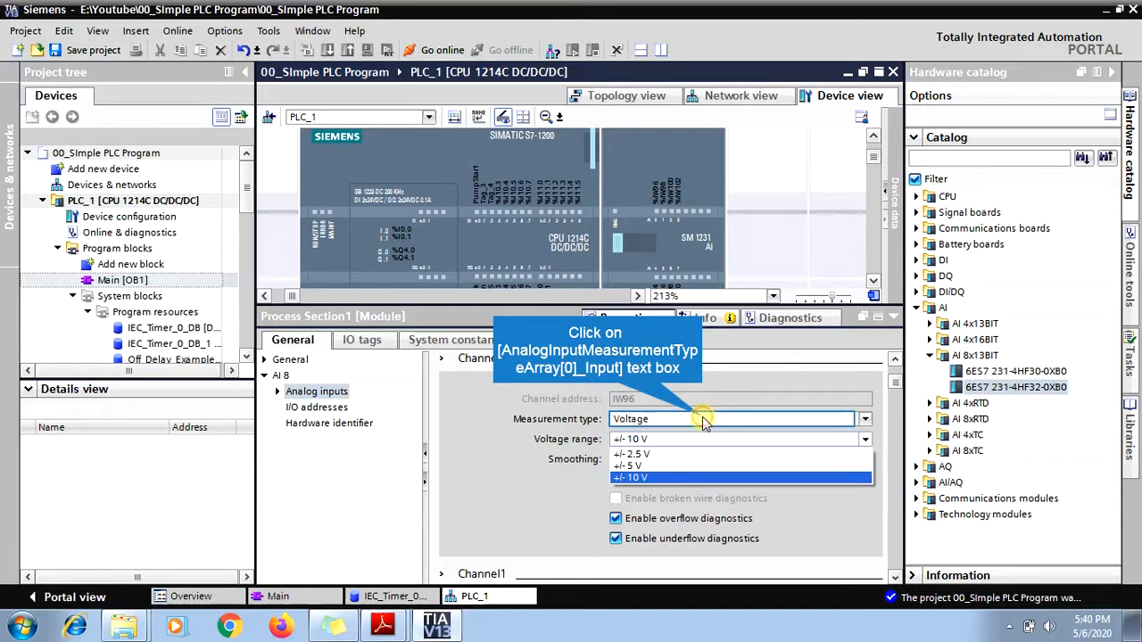
click(703, 419)
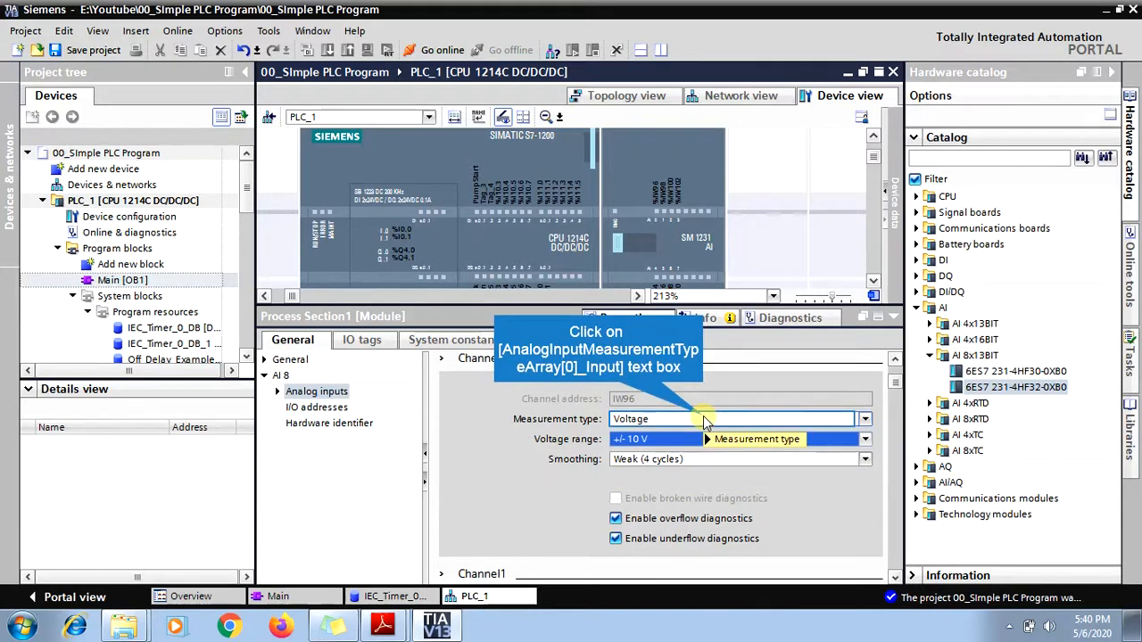
click(703, 420)
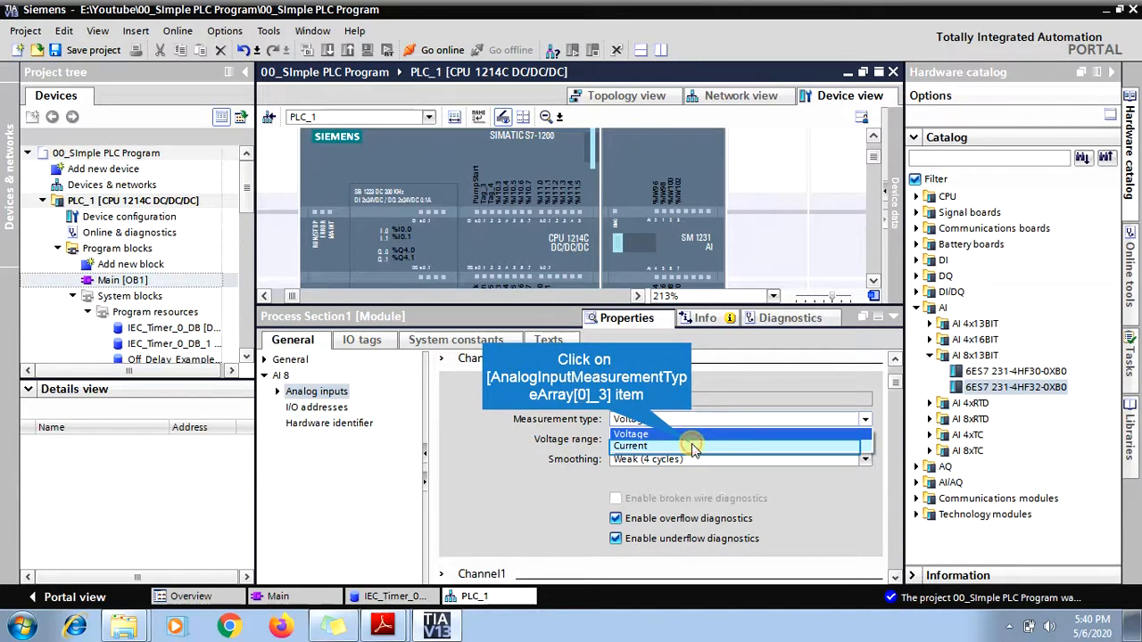
click(694, 446)
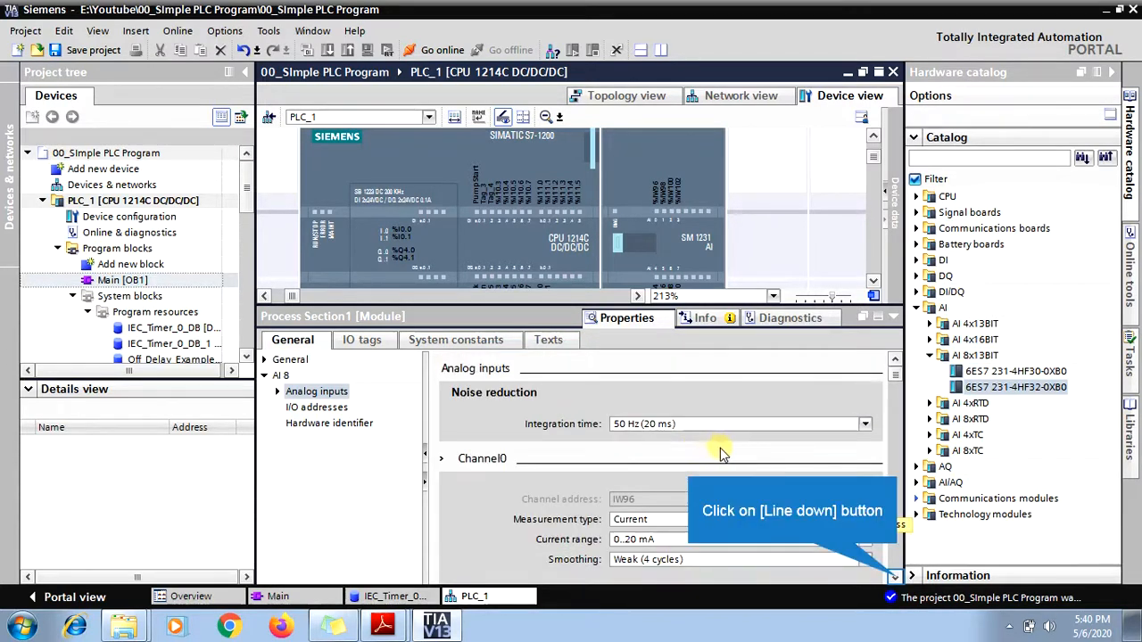
Review the current range options for Channel0 of the Process Section1 analog inputs, keeping 0..20 mA.
click(895, 578)
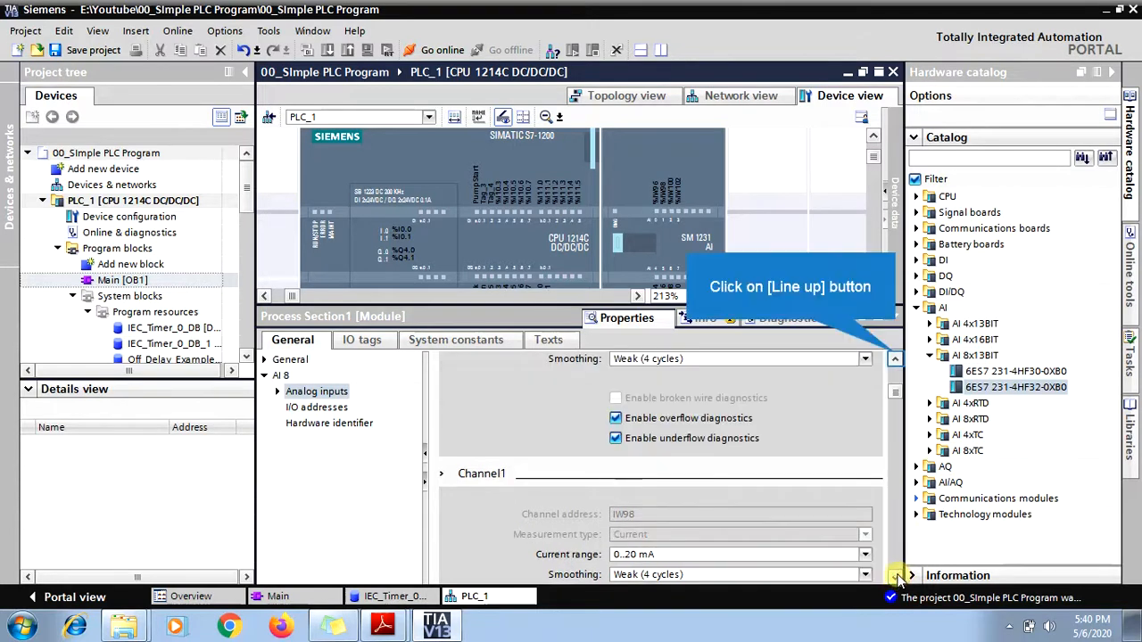
click(895, 357)
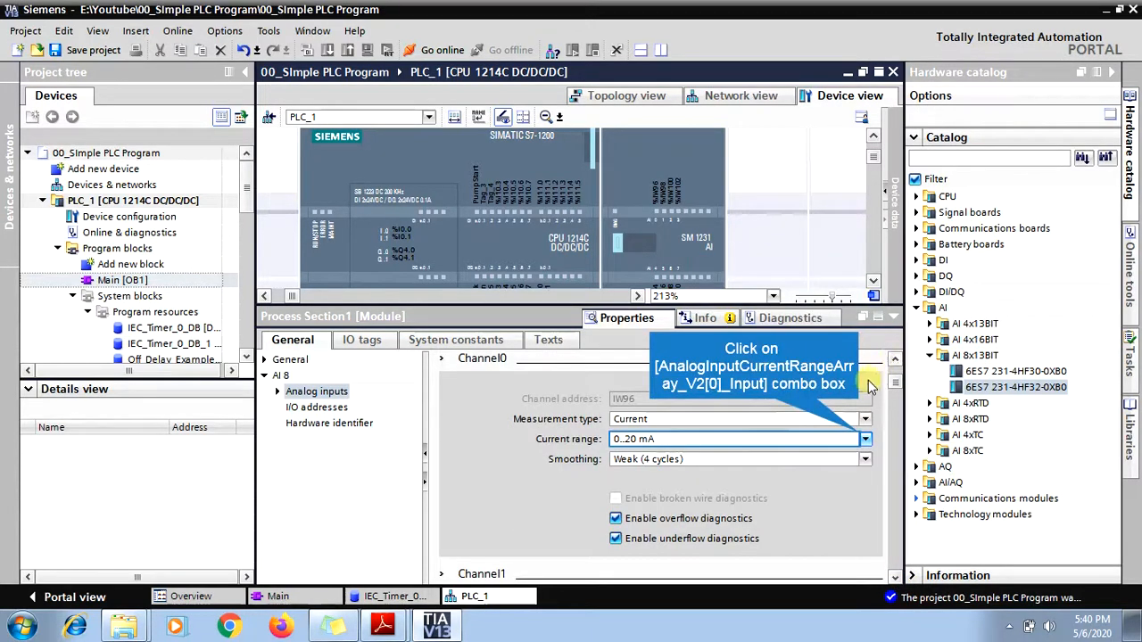
click(863, 439)
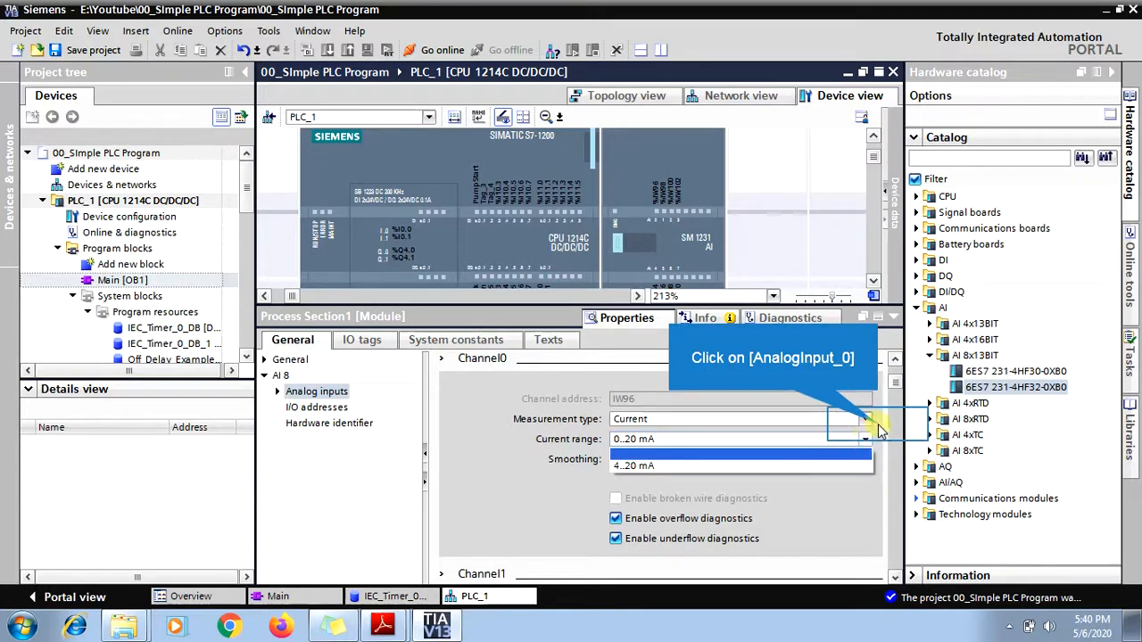
click(879, 428)
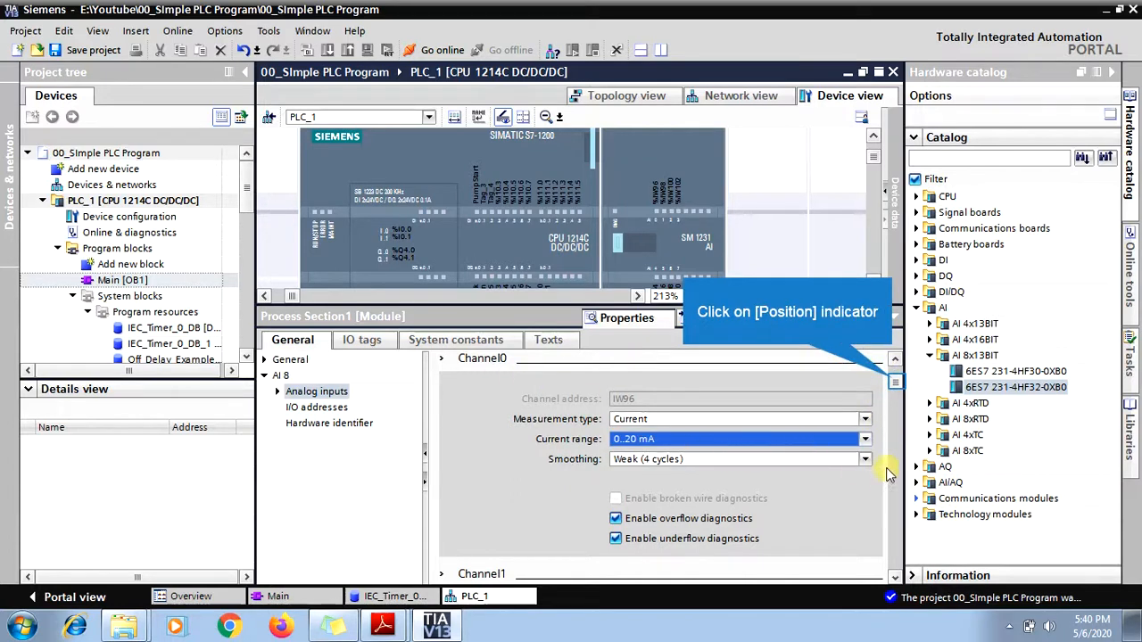
Review the analog input settings of Channel1 through Channel4 and compare their channel addresses with the module in the rack.
click(895, 382)
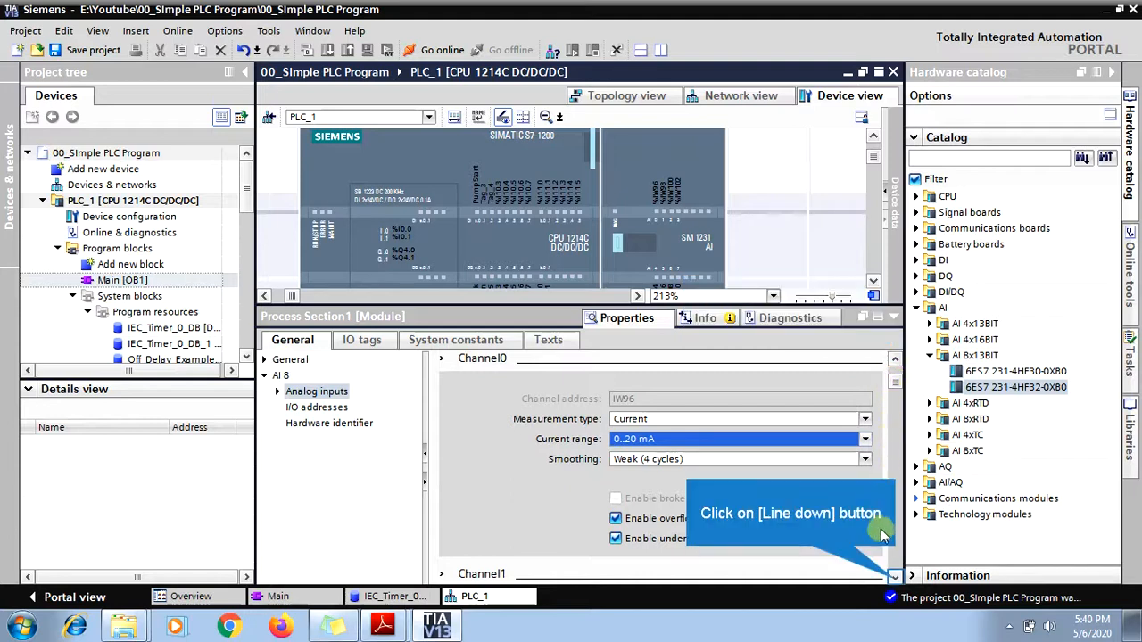
click(895, 578)
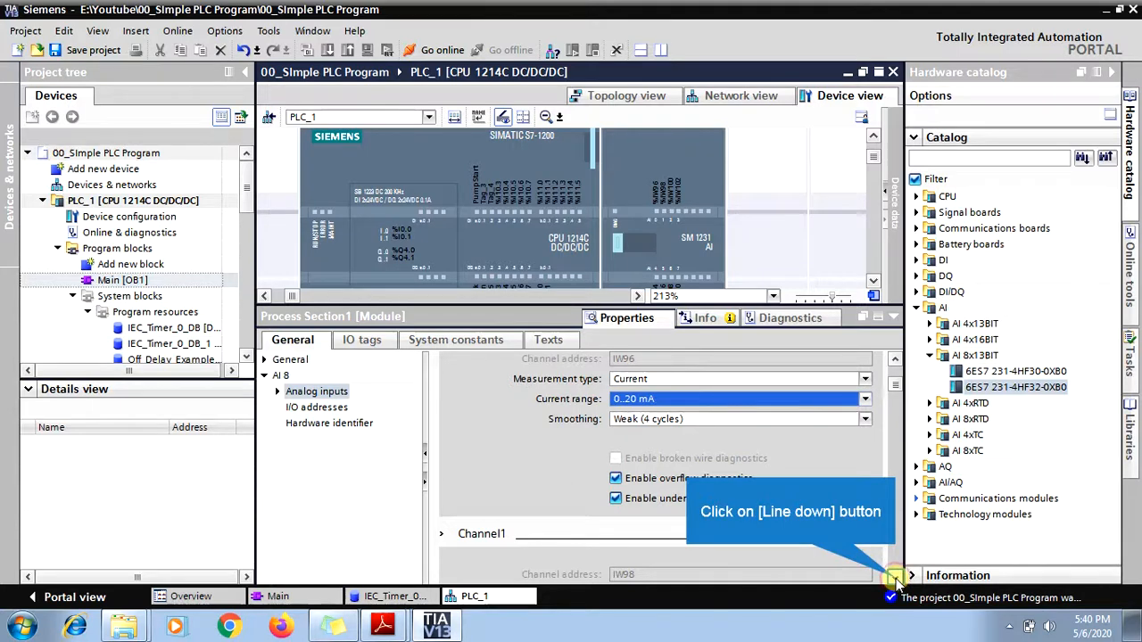
click(894, 578)
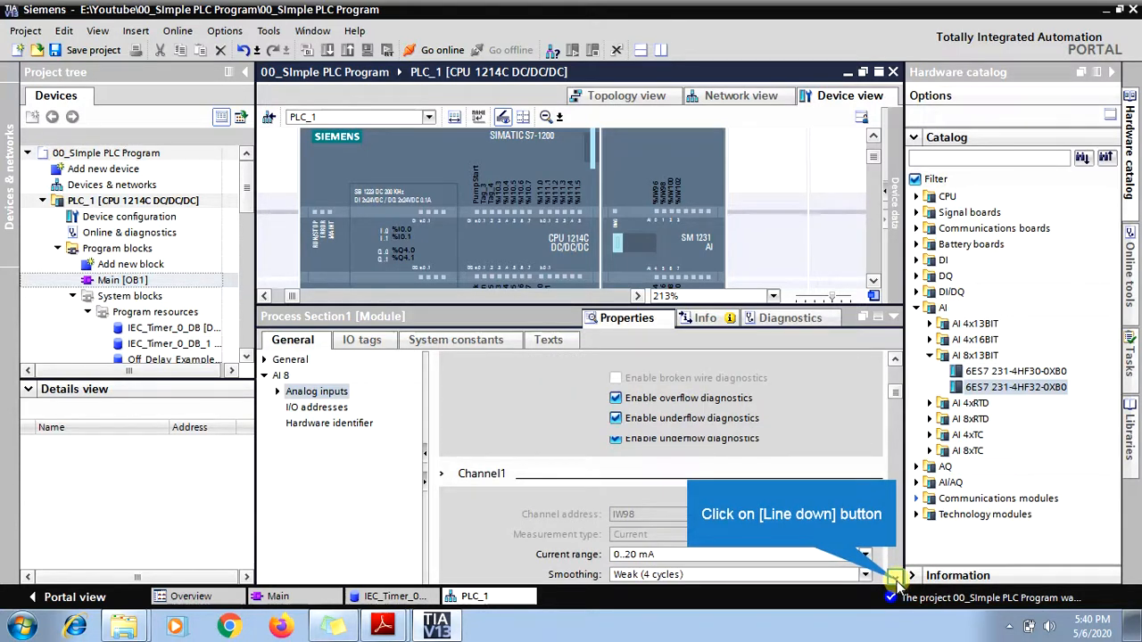
click(895, 578)
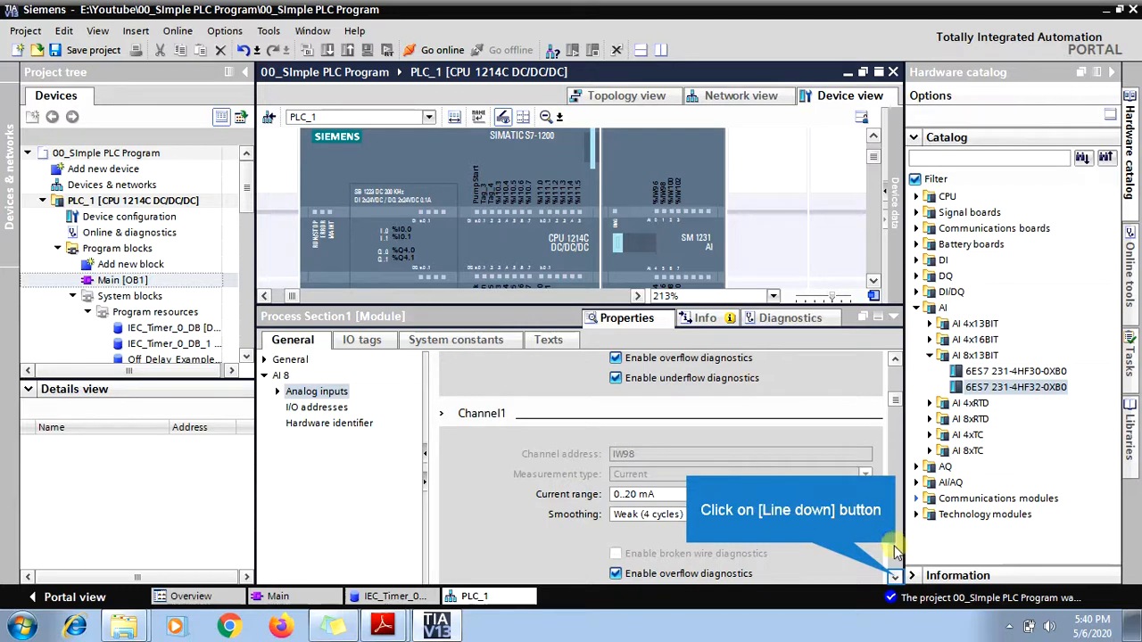
click(894, 578)
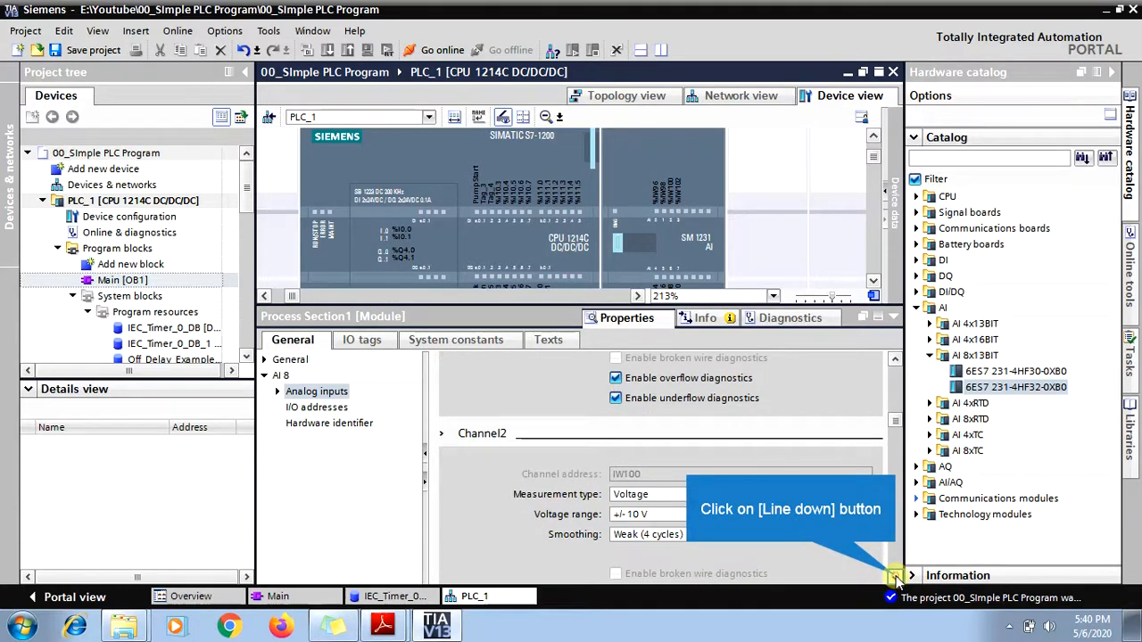
click(894, 578)
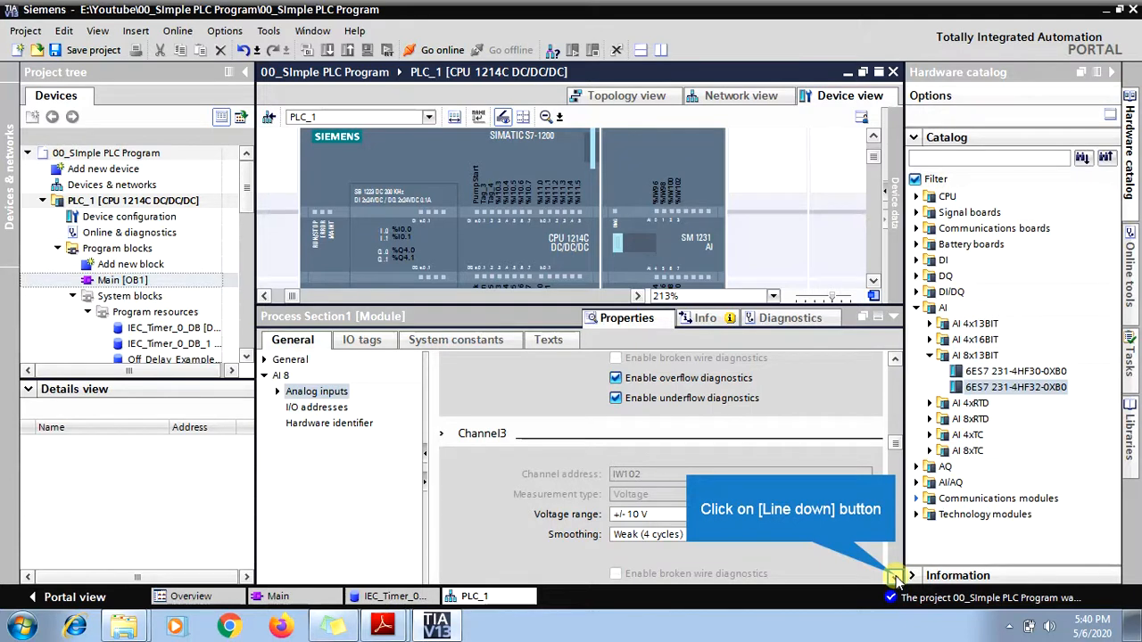
click(895, 578)
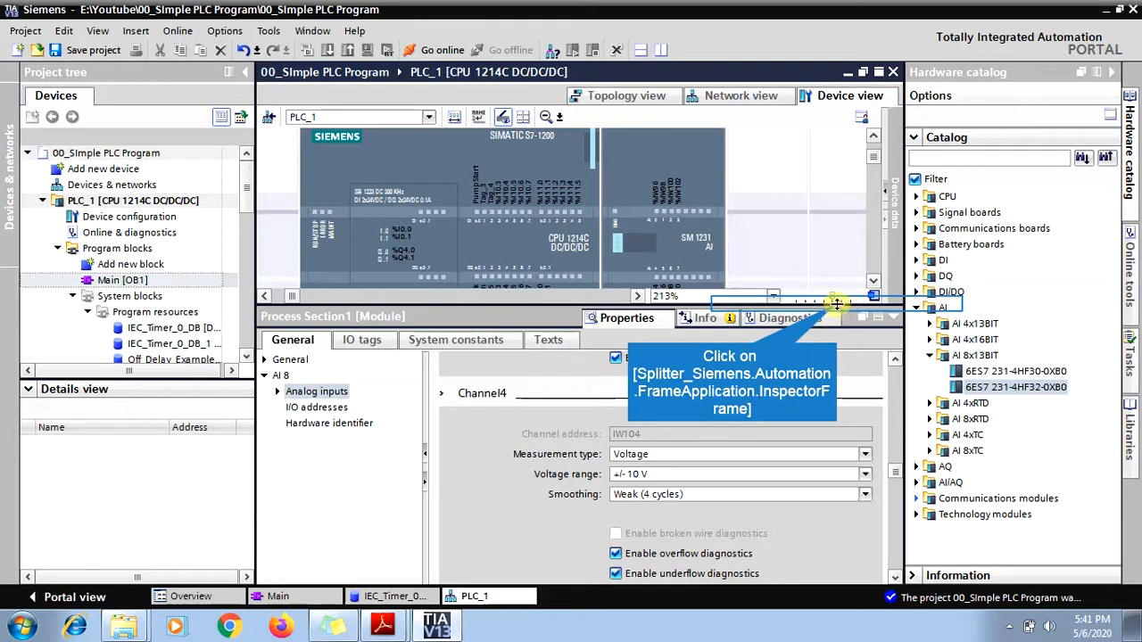
drag(837, 303, 837, 500)
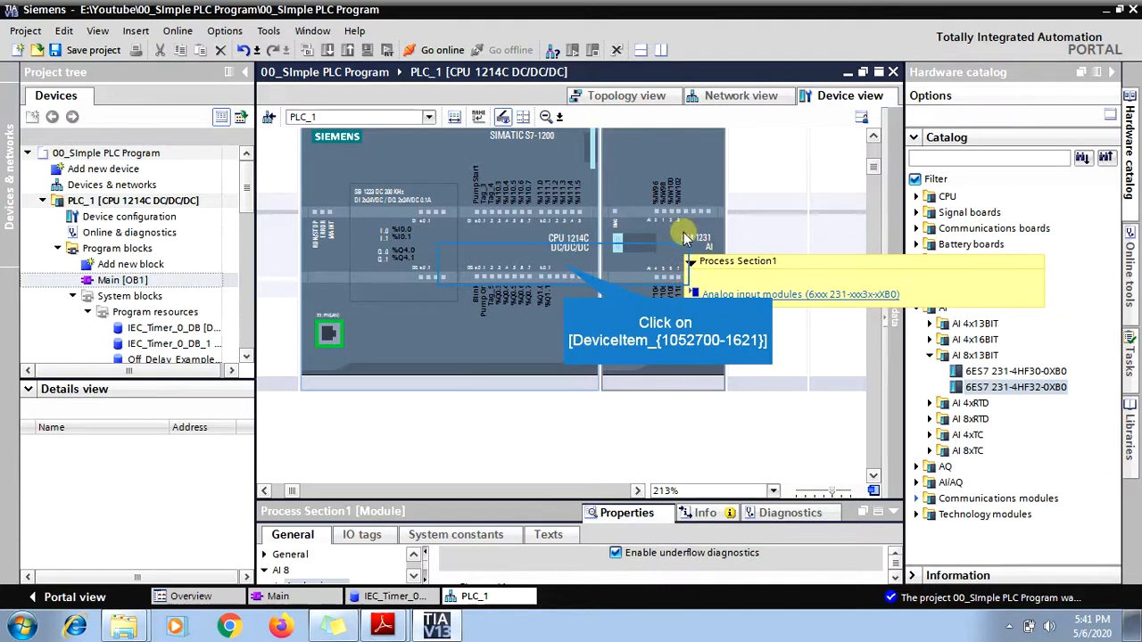
Open the AI 2 properties of the CPU 1214C and review the settings and addresses of its two analog channels.
click(564, 267)
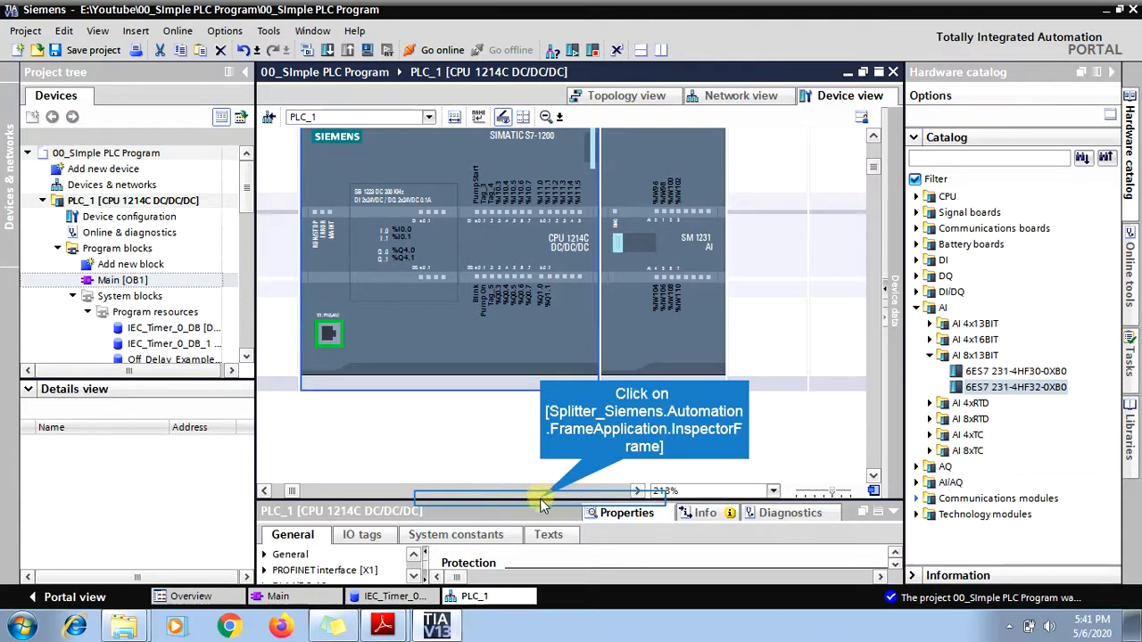
drag(540, 498, 540, 283)
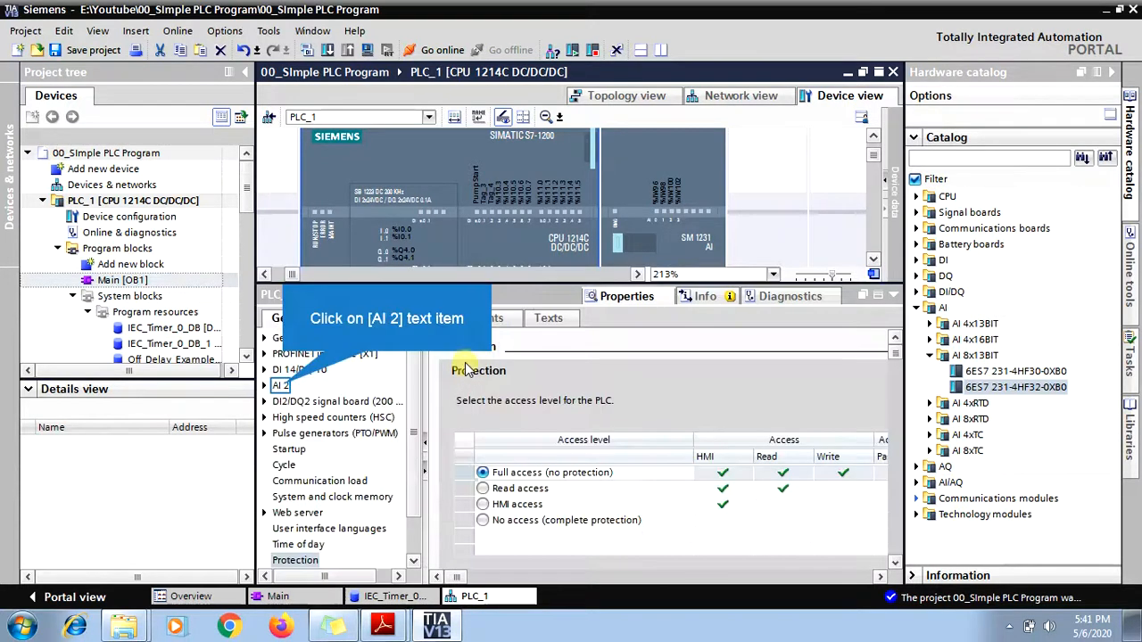
click(280, 385)
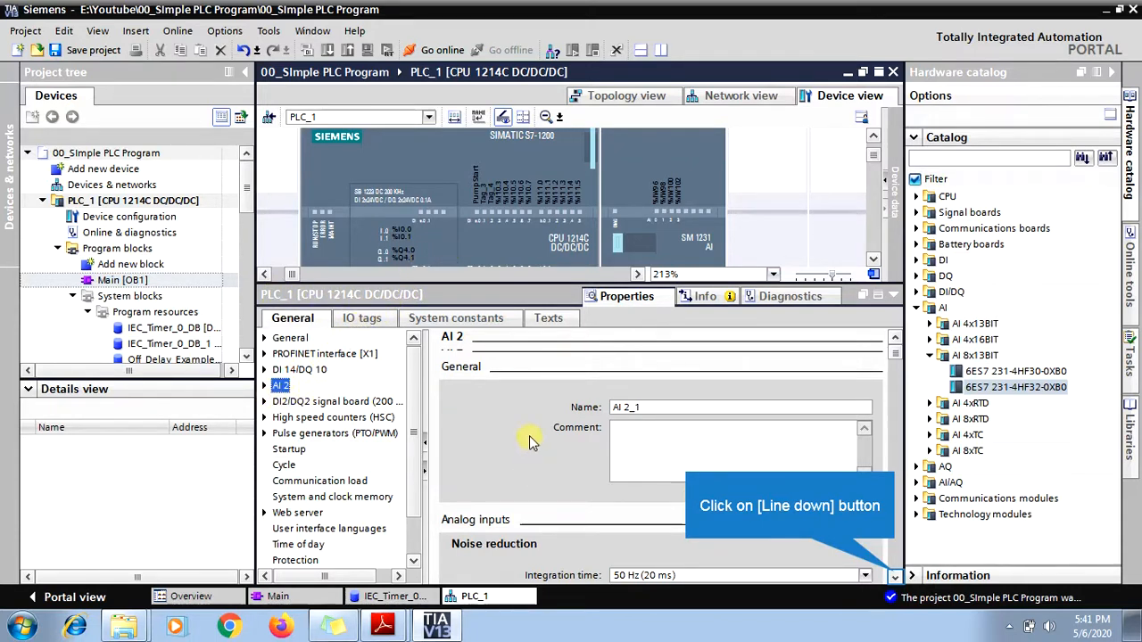
click(895, 576)
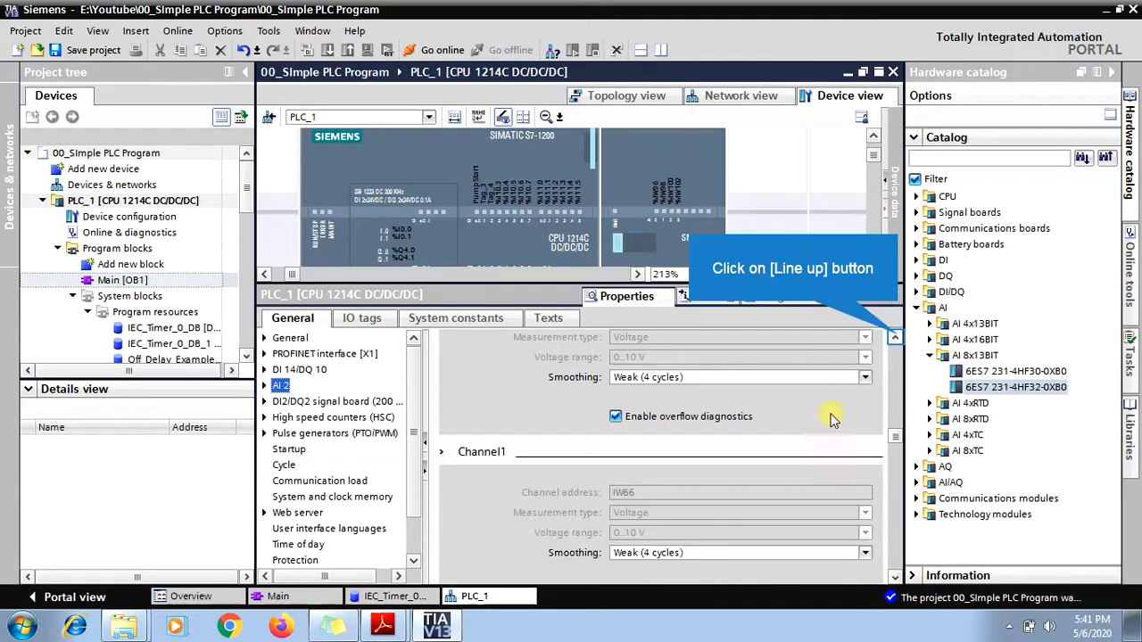
click(894, 336)
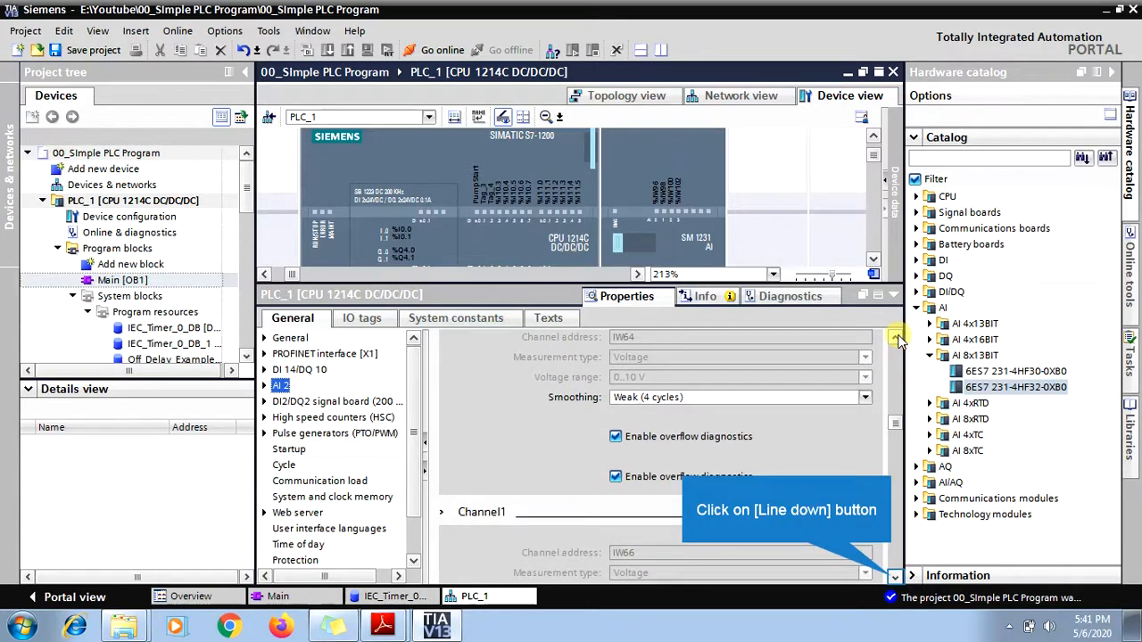
click(894, 575)
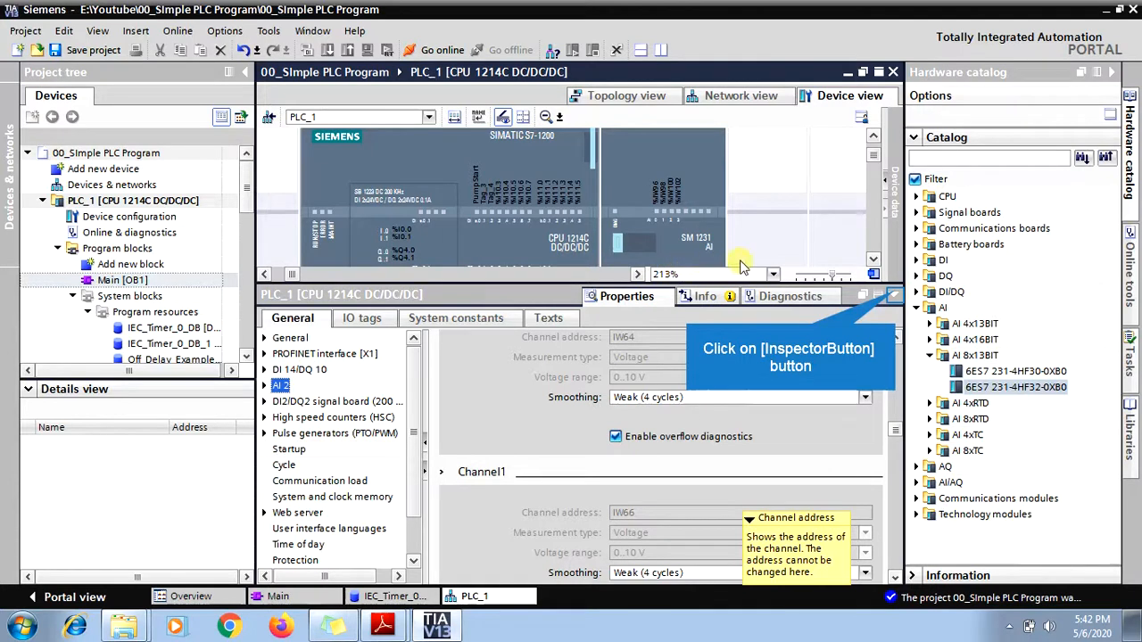
Collapse the properties area and add the AQ 4x14BIT analog output module 6ES7 232-4HD32-0XB0 to slot 3 of the rack.
click(896, 296)
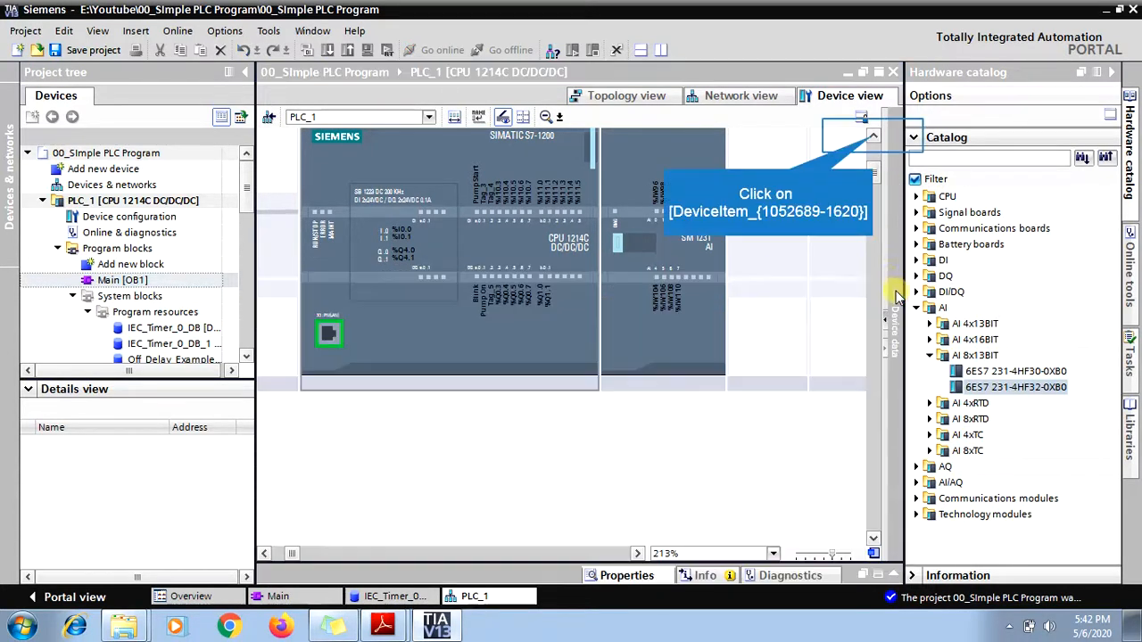
click(872, 141)
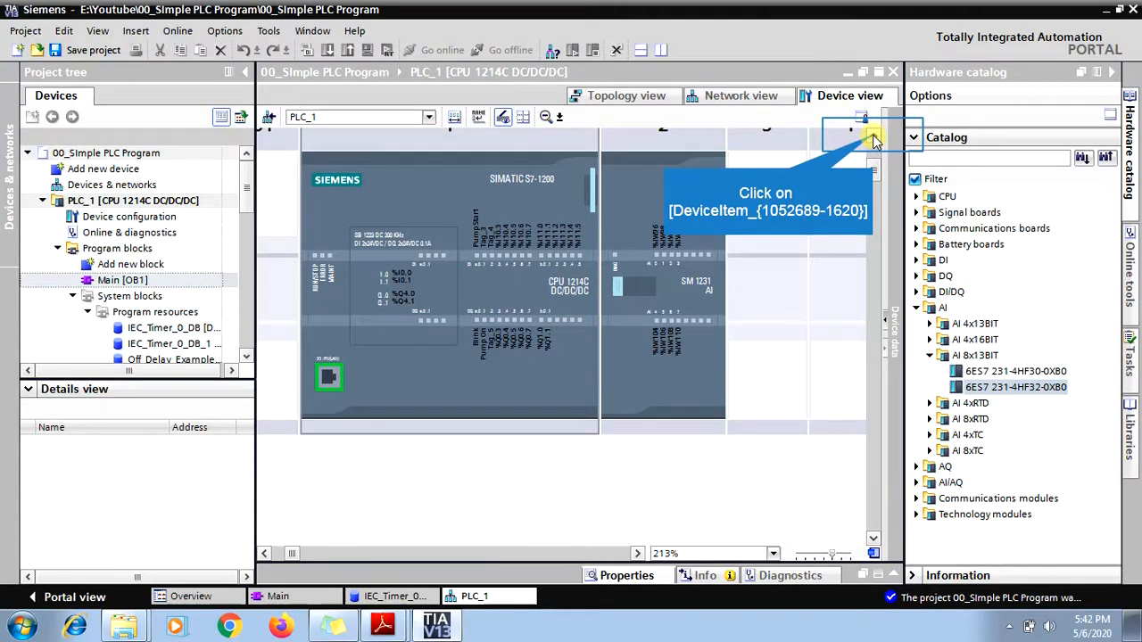
click(873, 141)
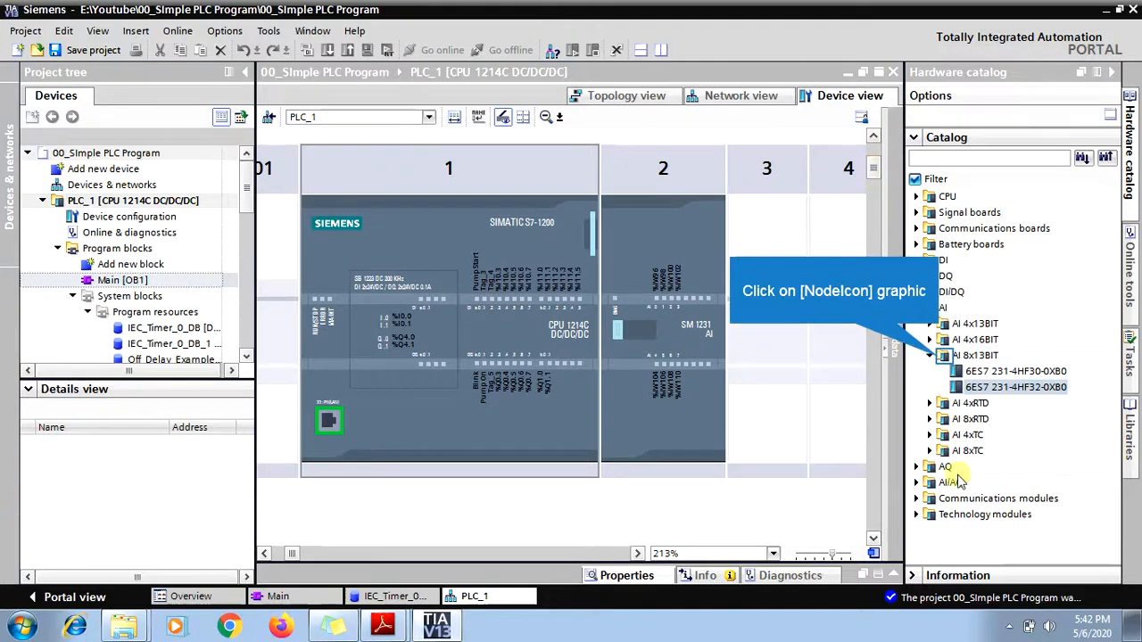
click(939, 356)
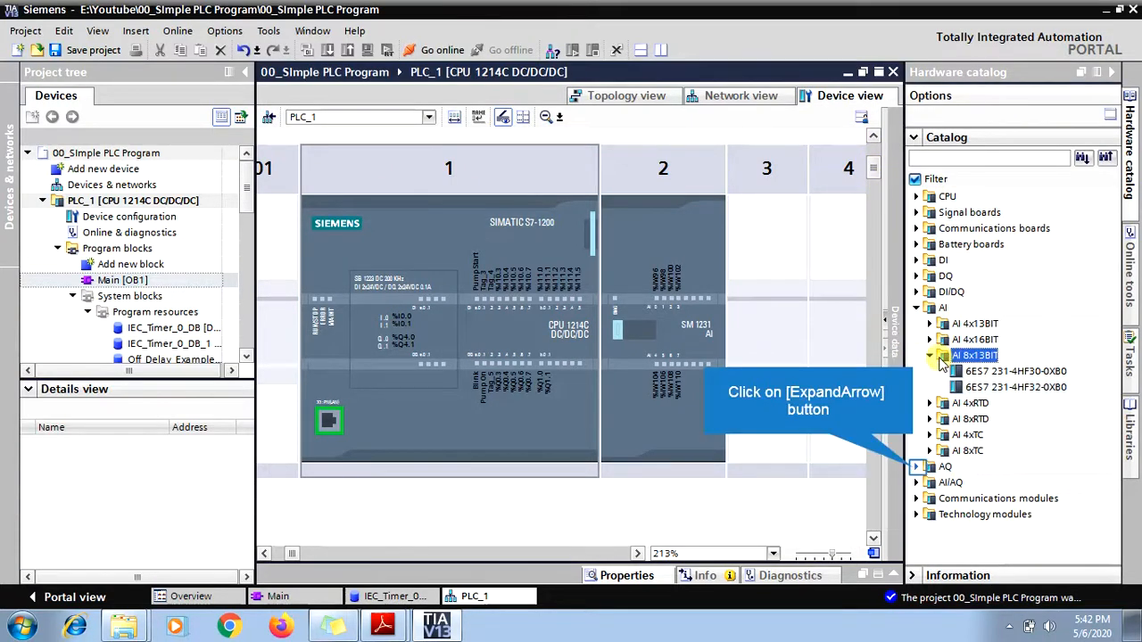
click(916, 467)
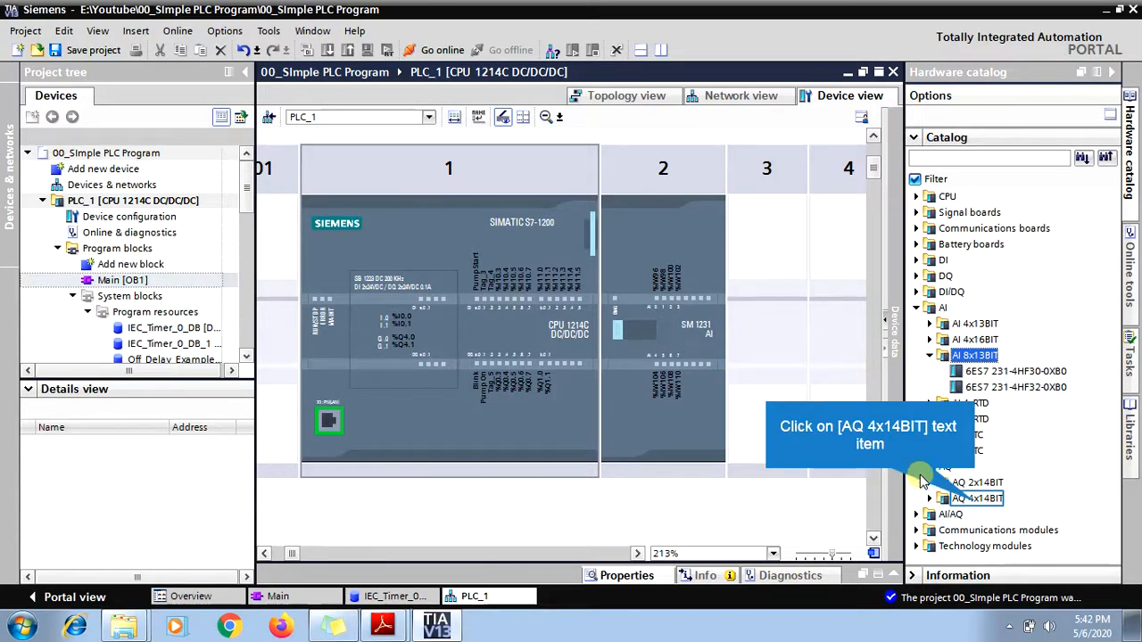
click(977, 499)
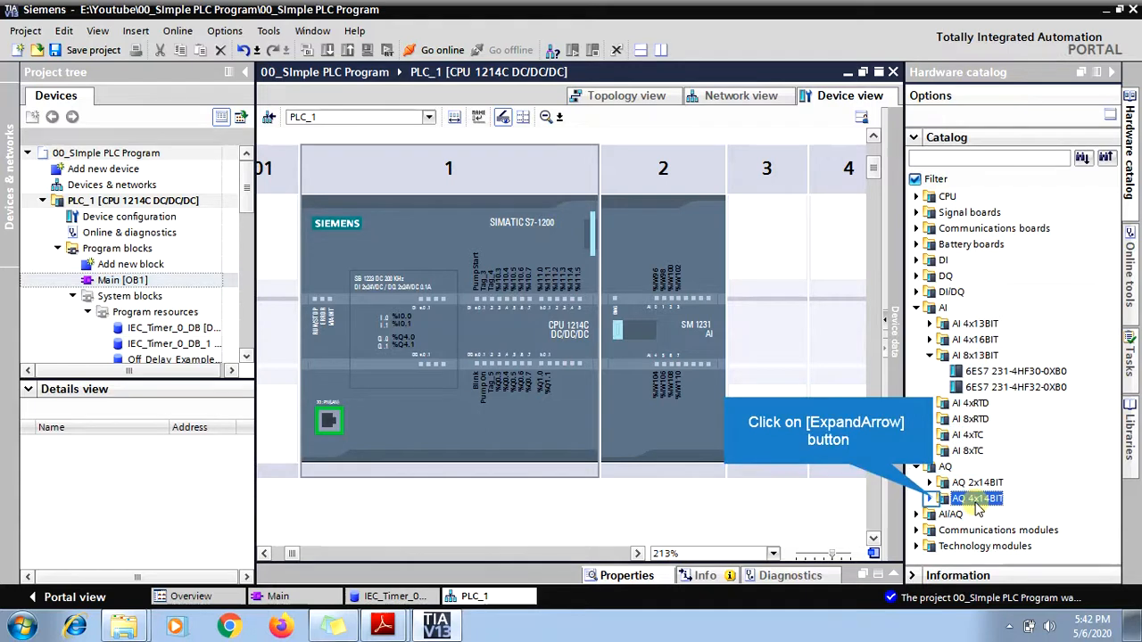
click(931, 499)
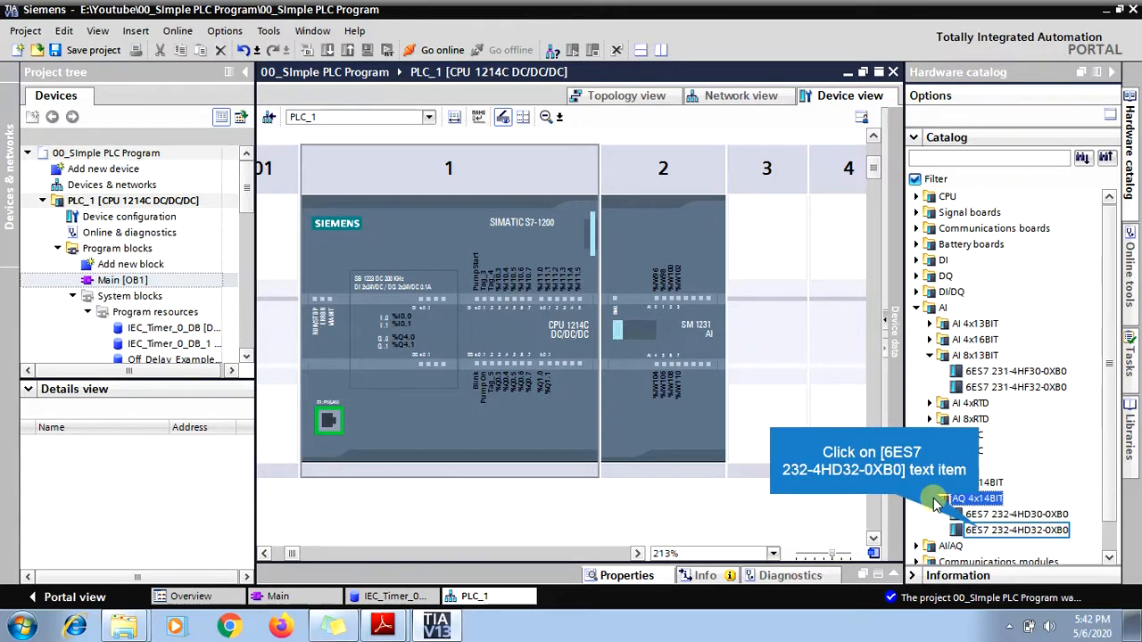
click(981, 530)
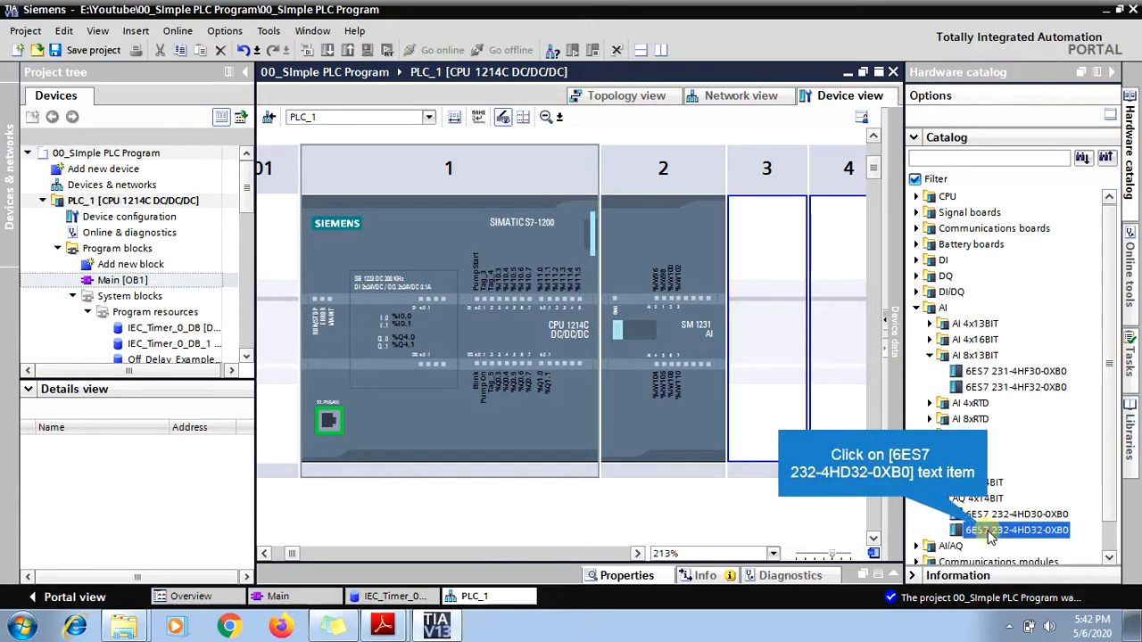
drag(989, 533, 767, 287)
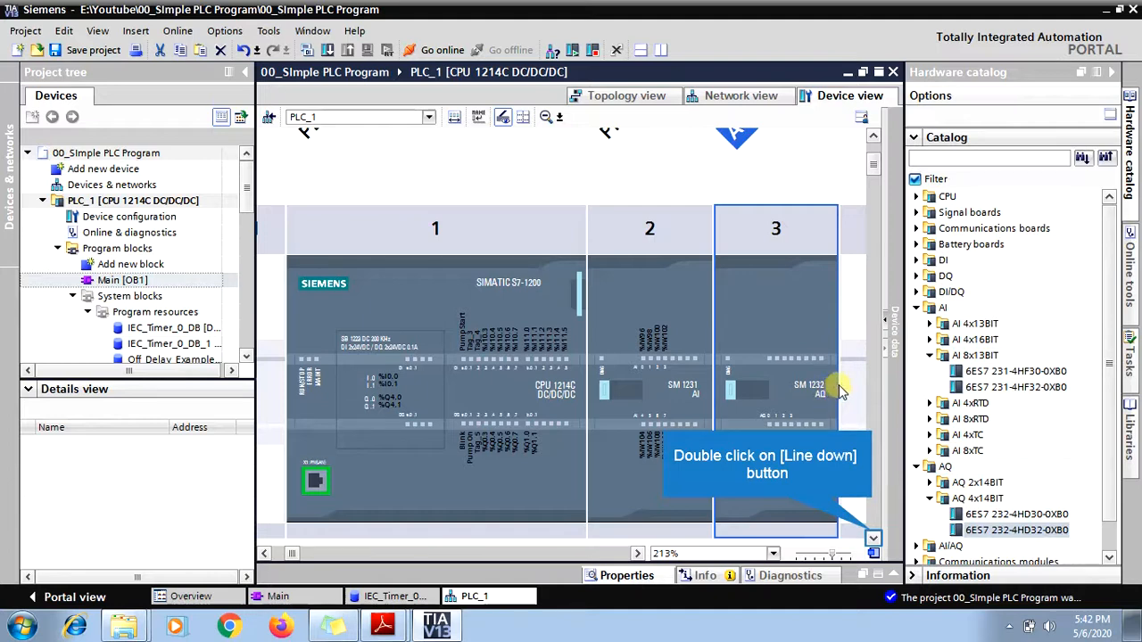
Examine the output addresses of the analog output module in slot 3.
double_click(872, 536)
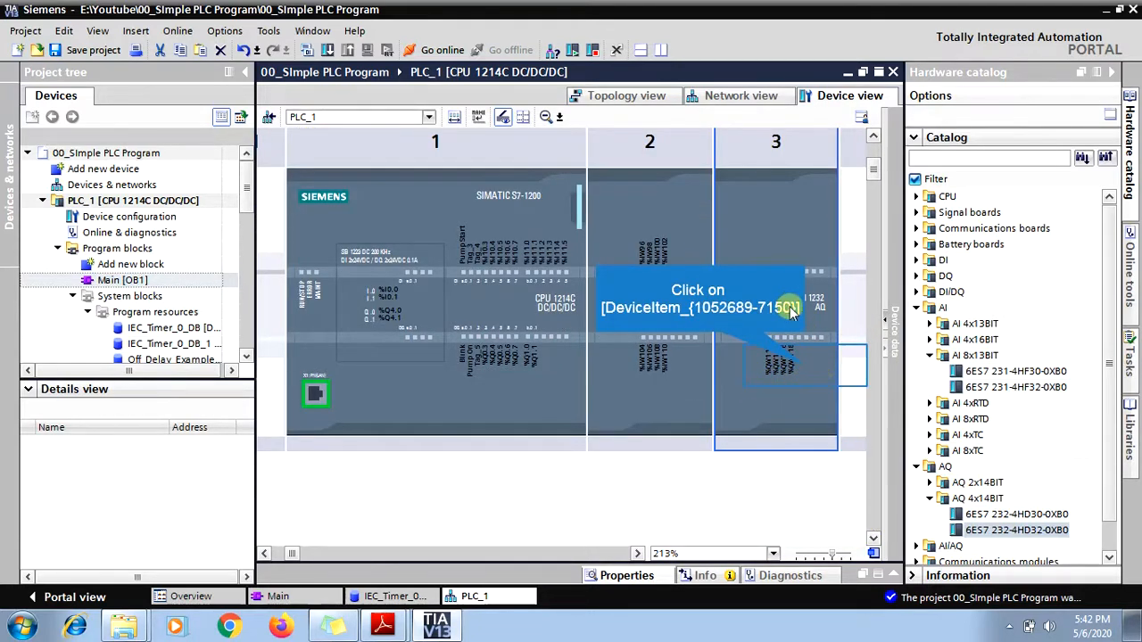
click(805, 365)
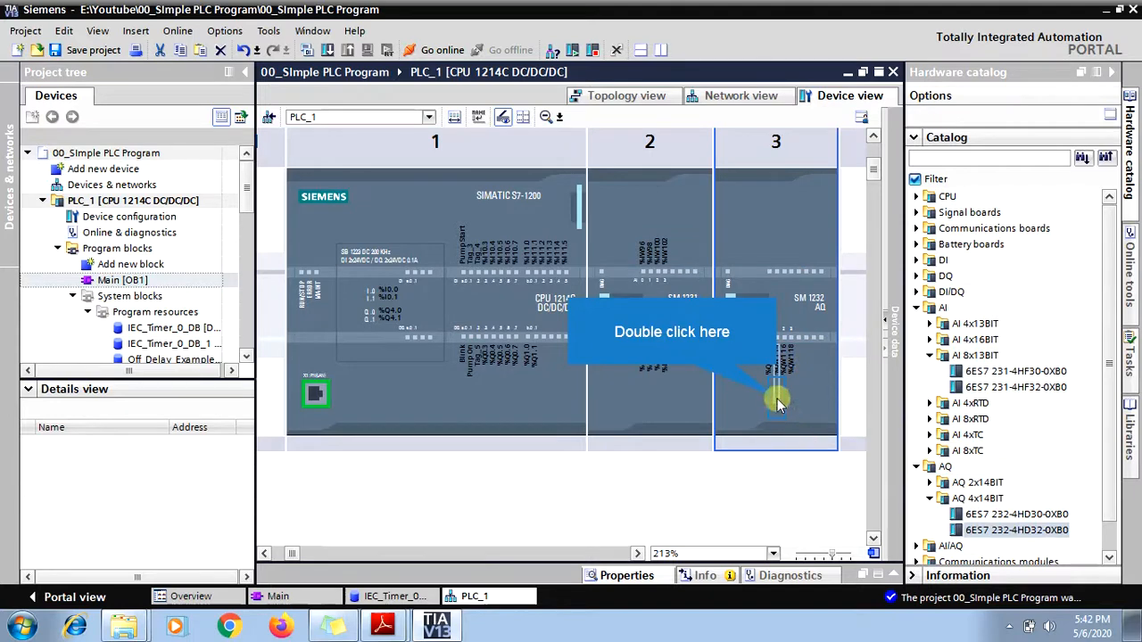
double_click(777, 399)
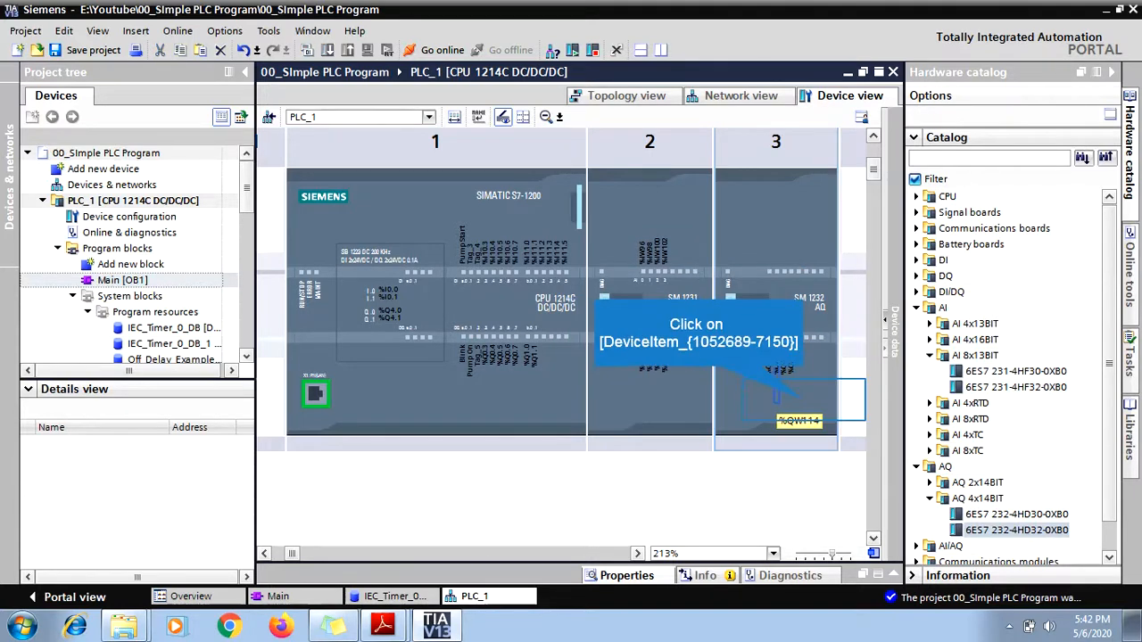
click(804, 404)
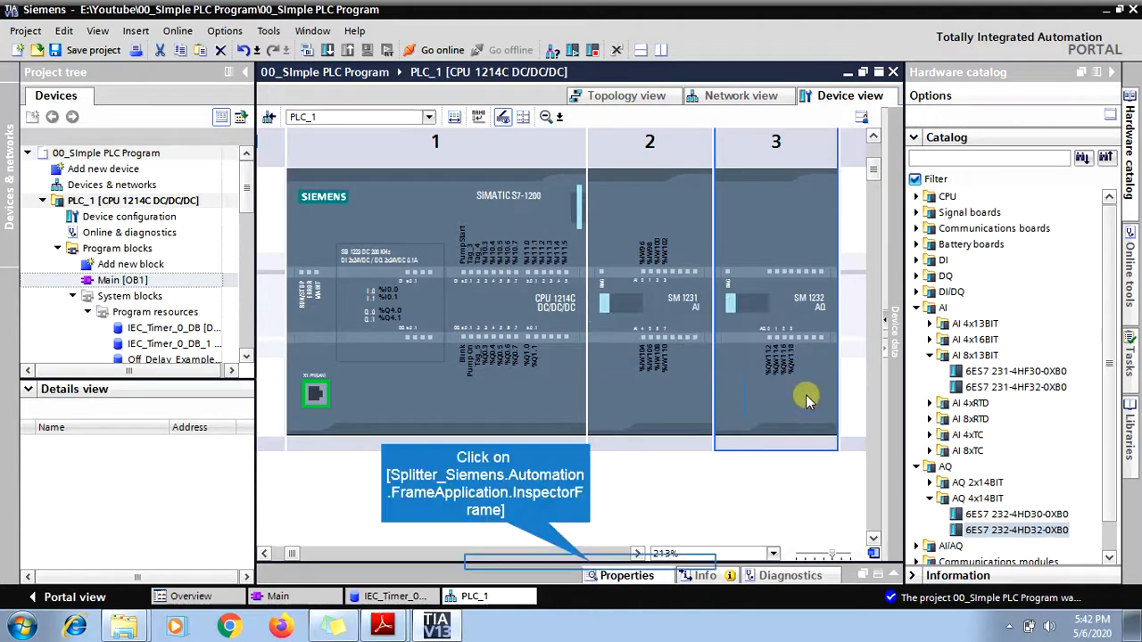
Expand the AQ 4 properties of the slot 3 module and view the analog output settings of Channel0.
click(590, 561)
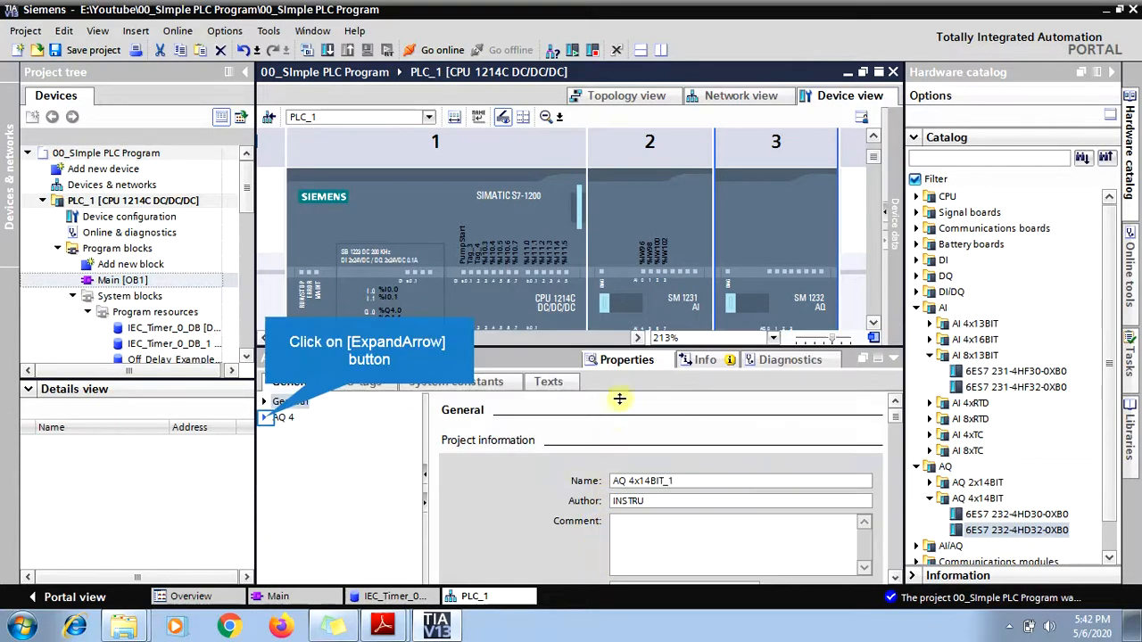
click(266, 418)
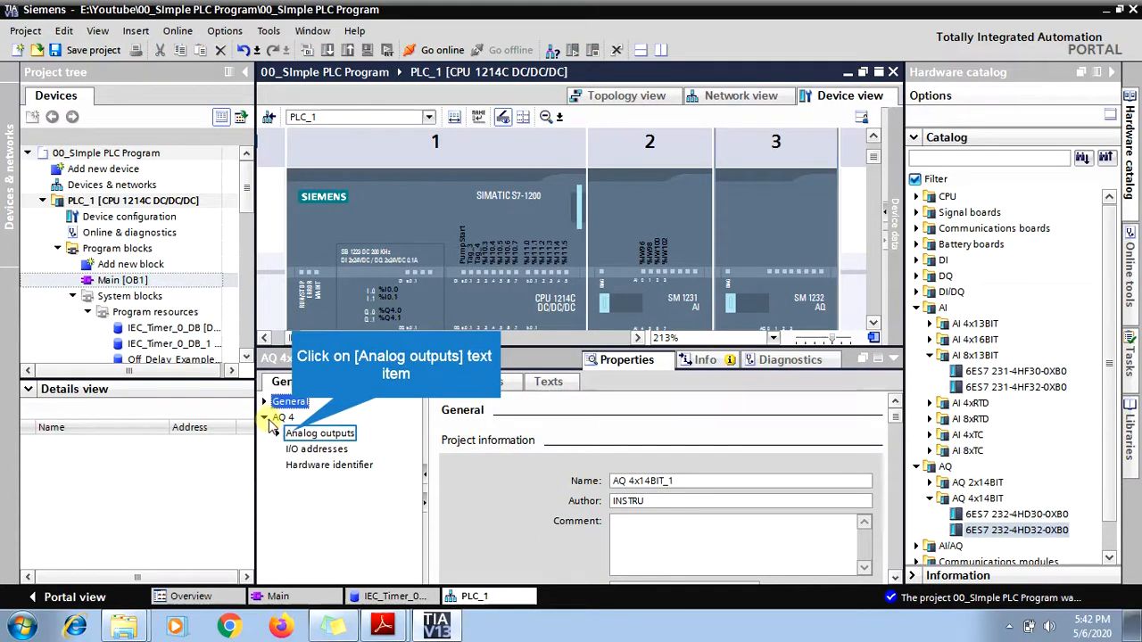
click(294, 434)
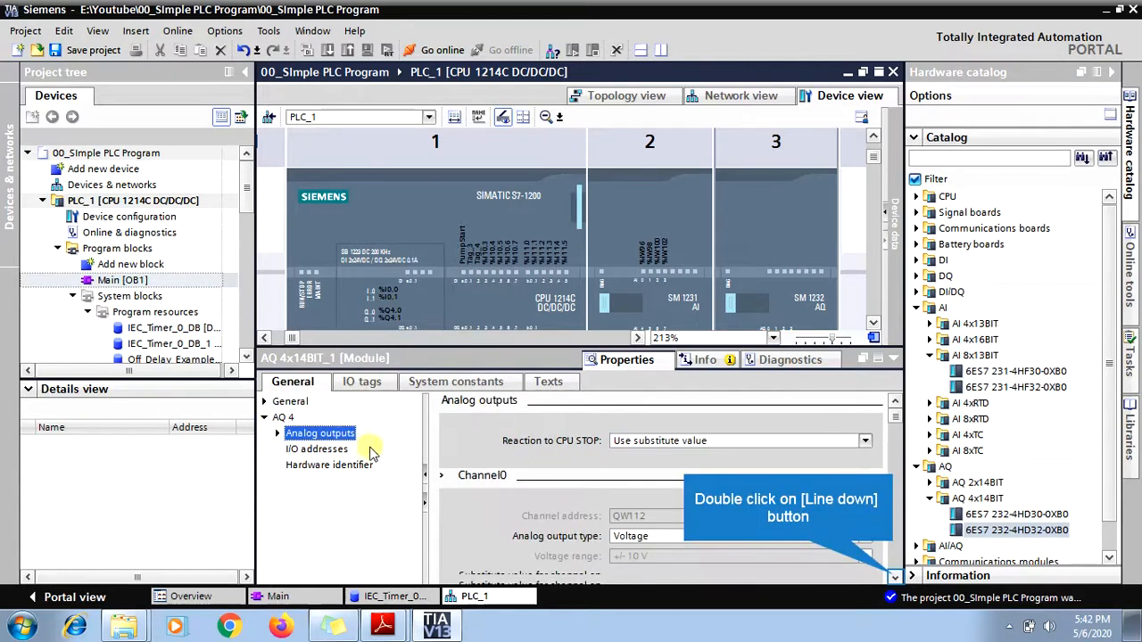
double_click(895, 577)
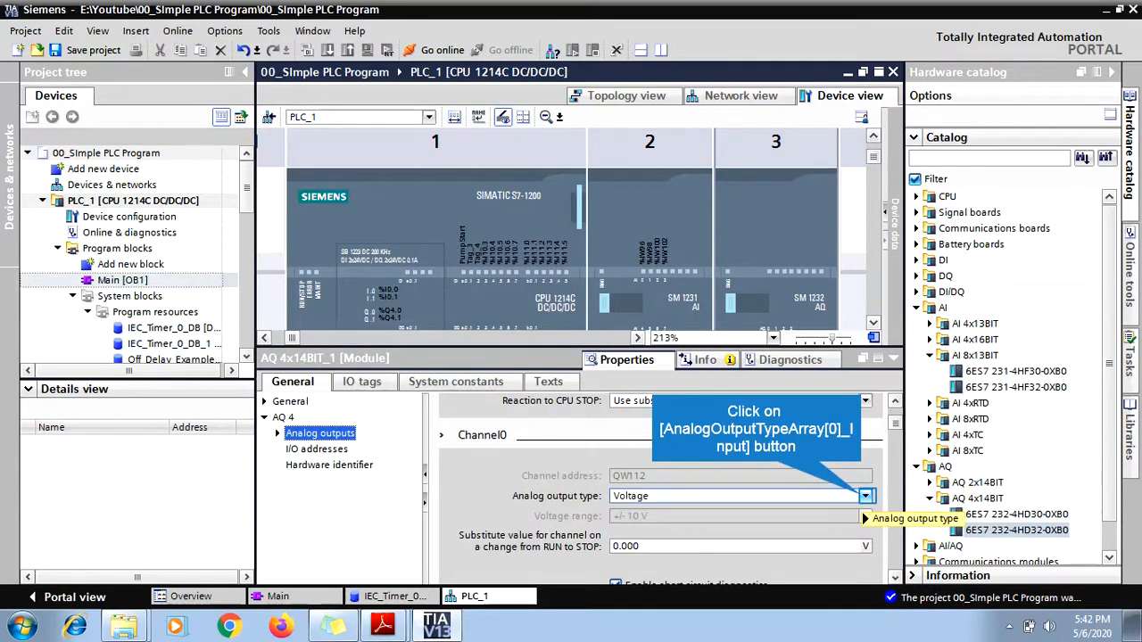
Set Channel0 of the AQ 4 module to analog output type Current, with a current range of 0..20 mA.
click(865, 496)
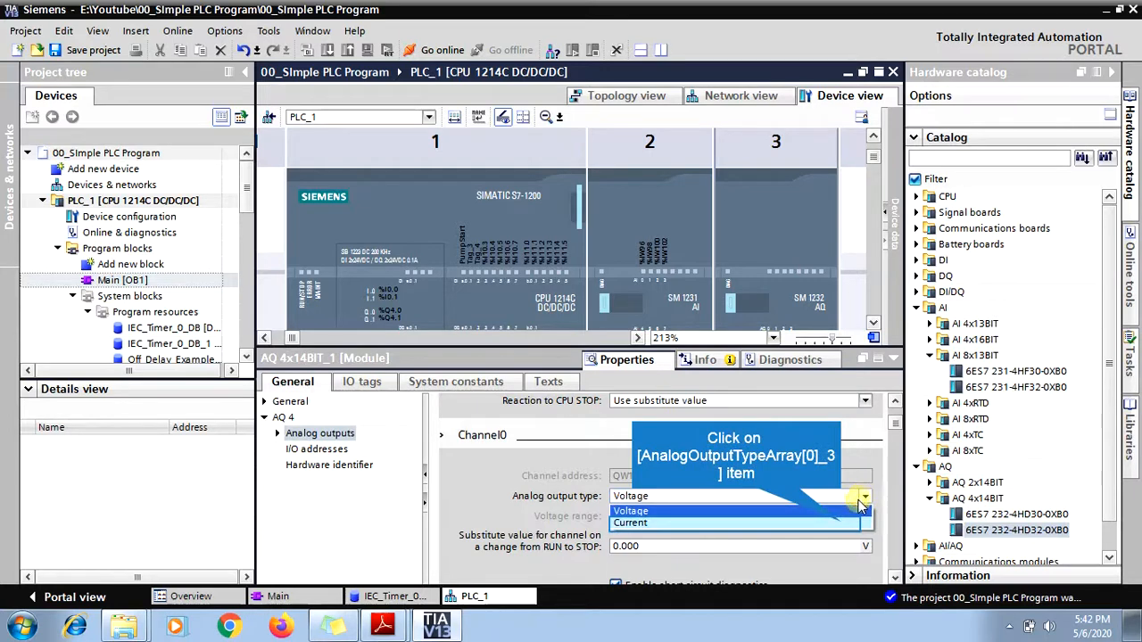
click(843, 523)
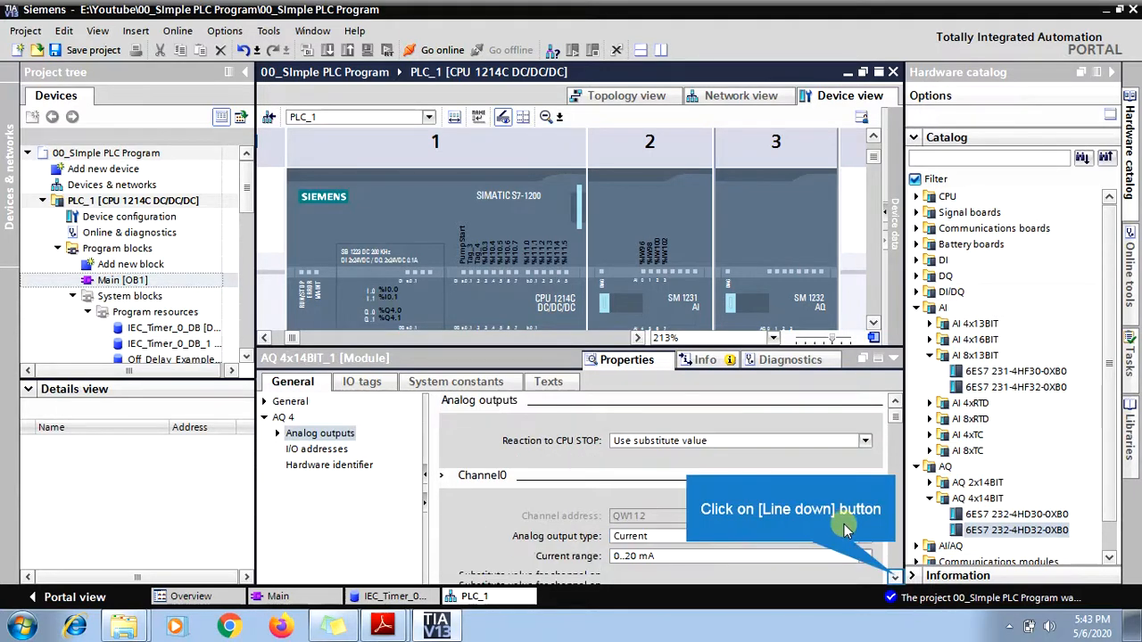
click(895, 577)
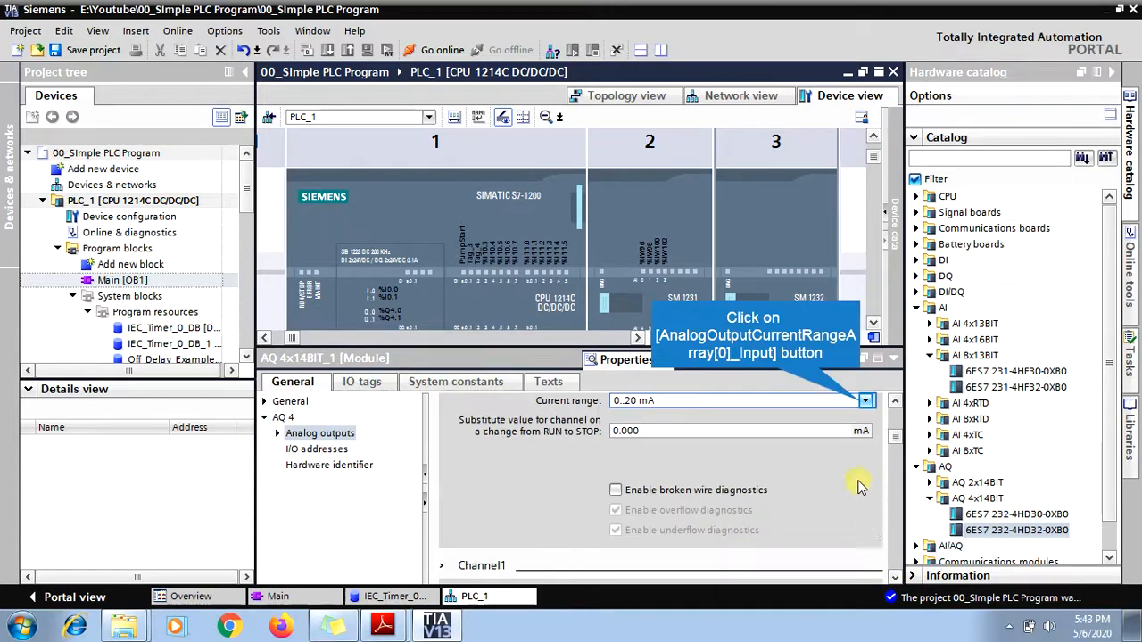
click(865, 402)
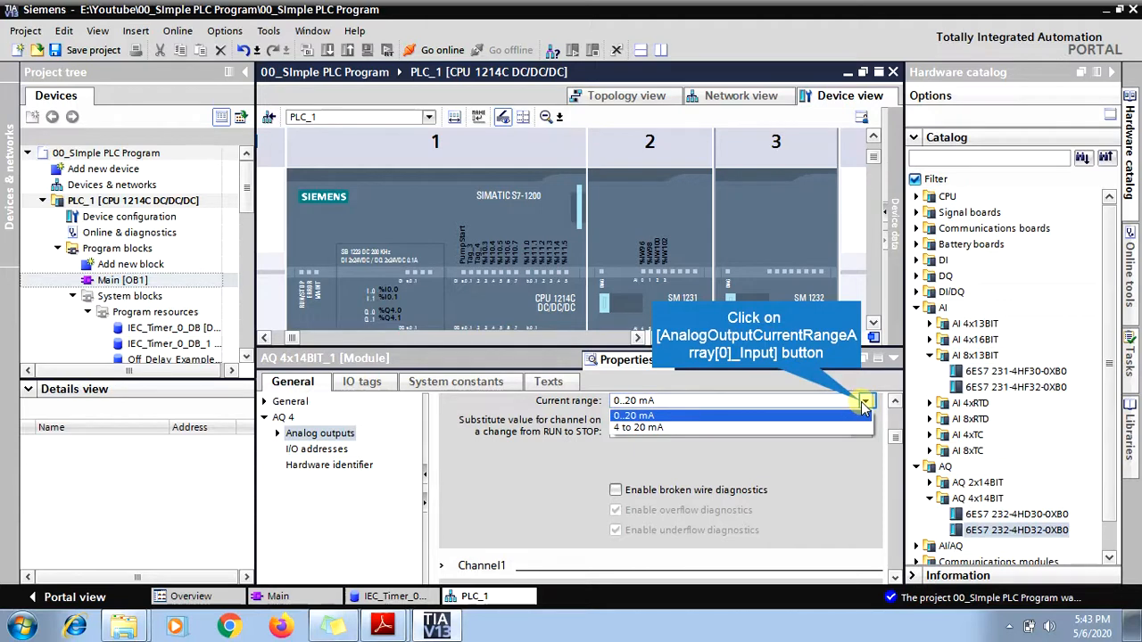
click(863, 403)
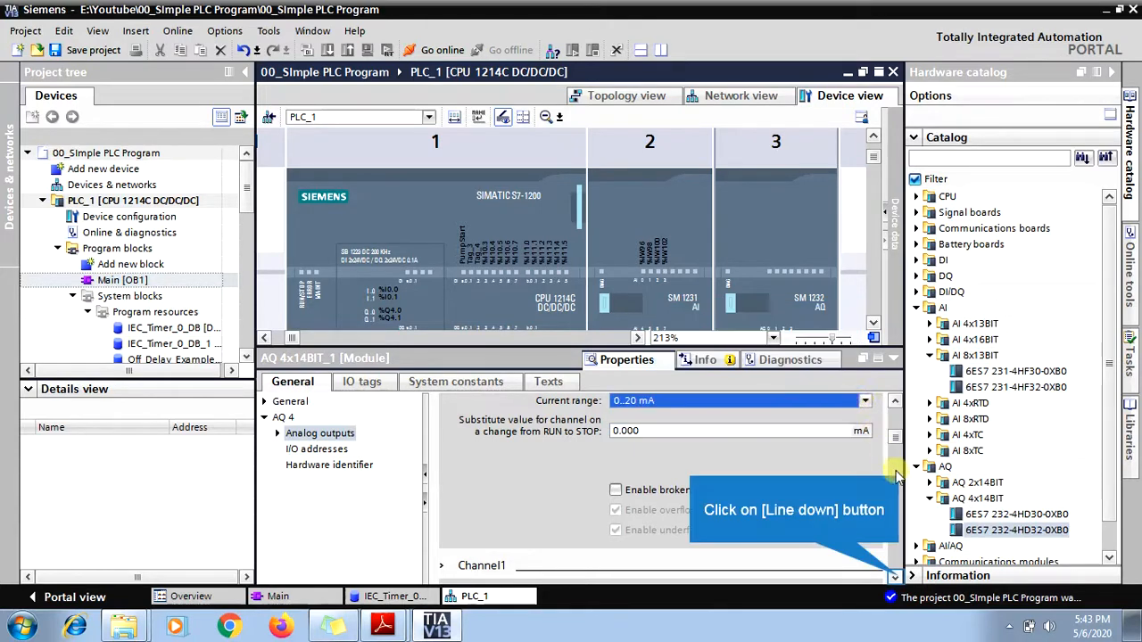
Set the analog output type of Channel1 on the AQ 4 module to Current.
click(897, 577)
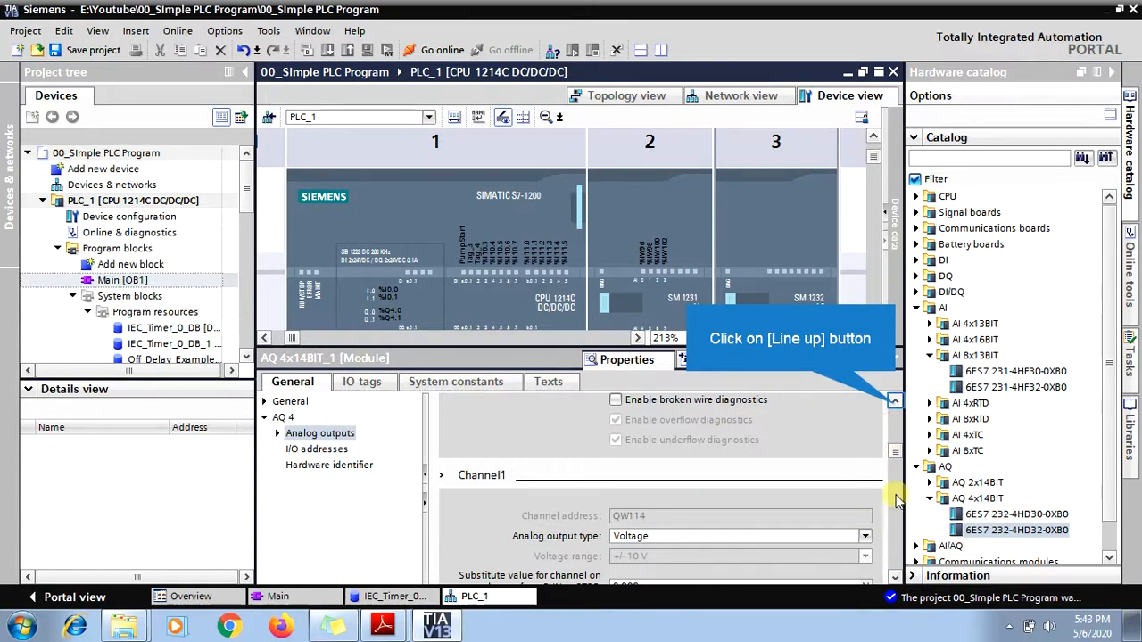
click(897, 578)
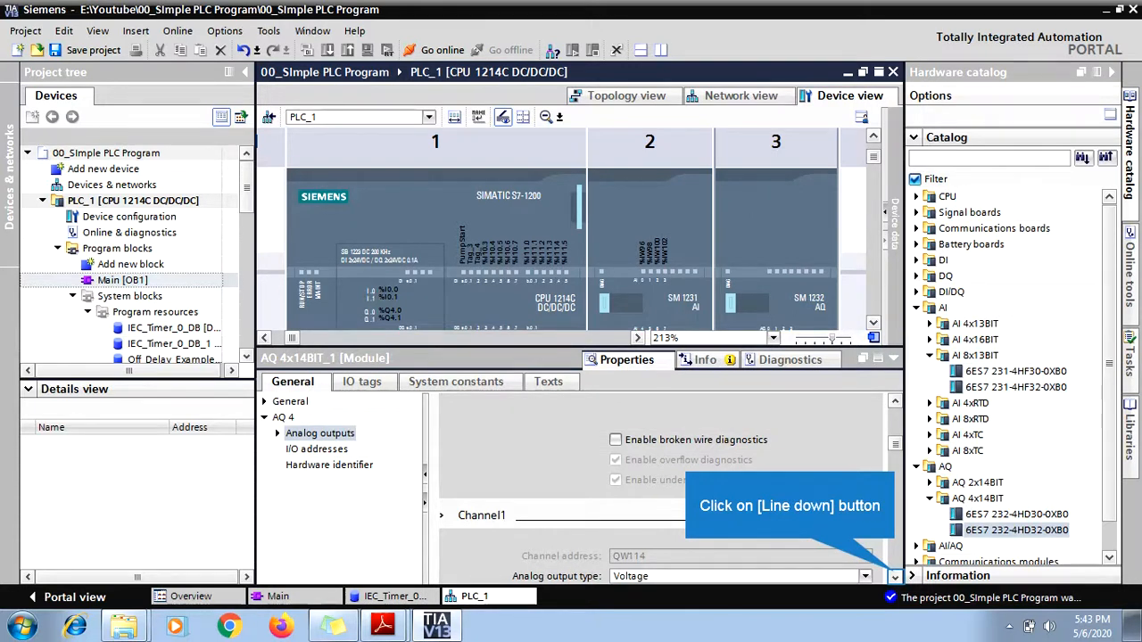
click(894, 577)
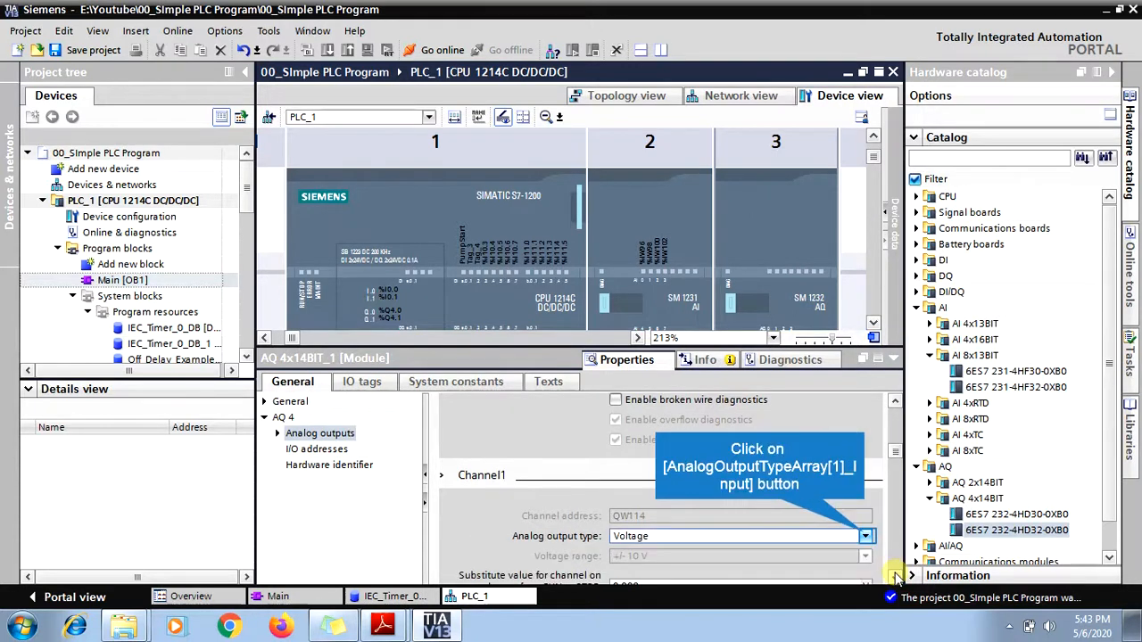
click(866, 536)
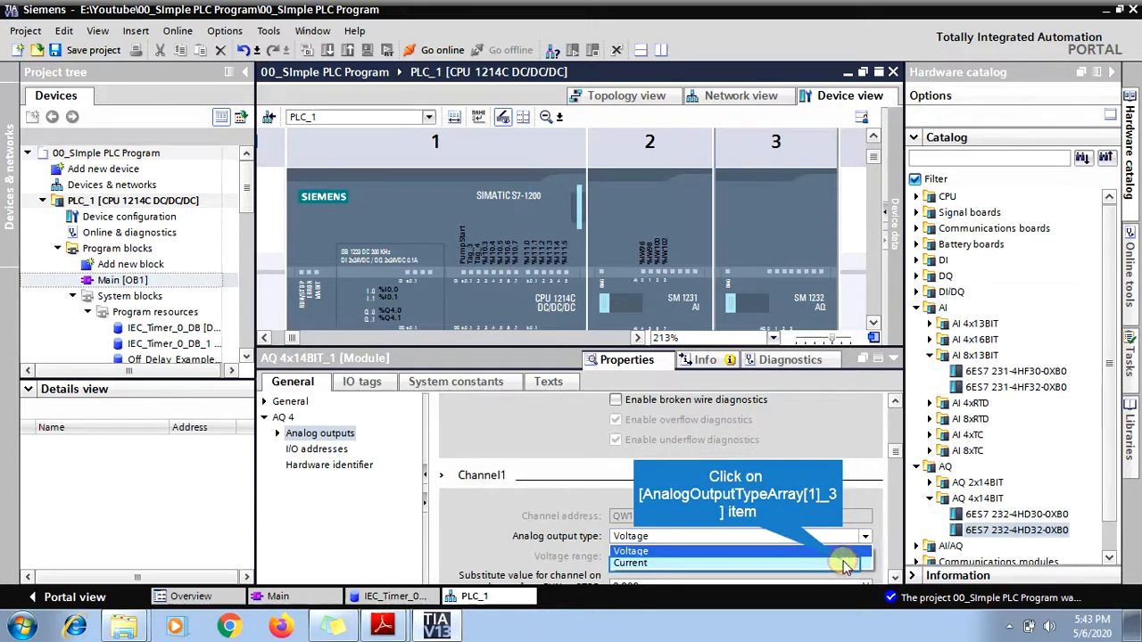
click(845, 564)
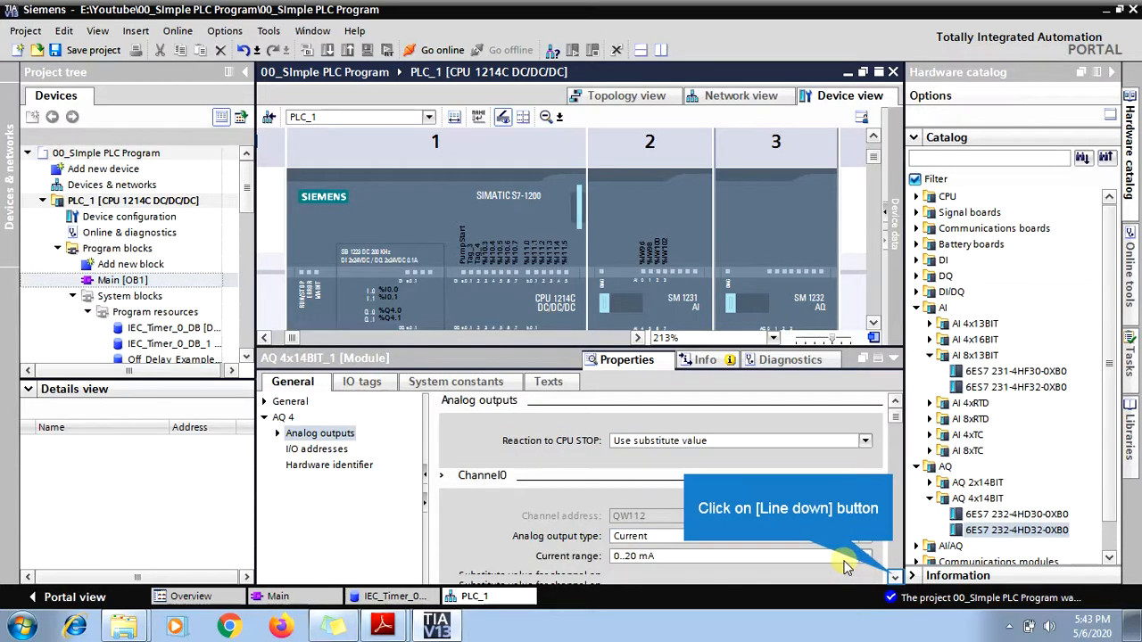
Set the analog output type of Channel1 on the AQ 4 module back to Voltage.
click(895, 577)
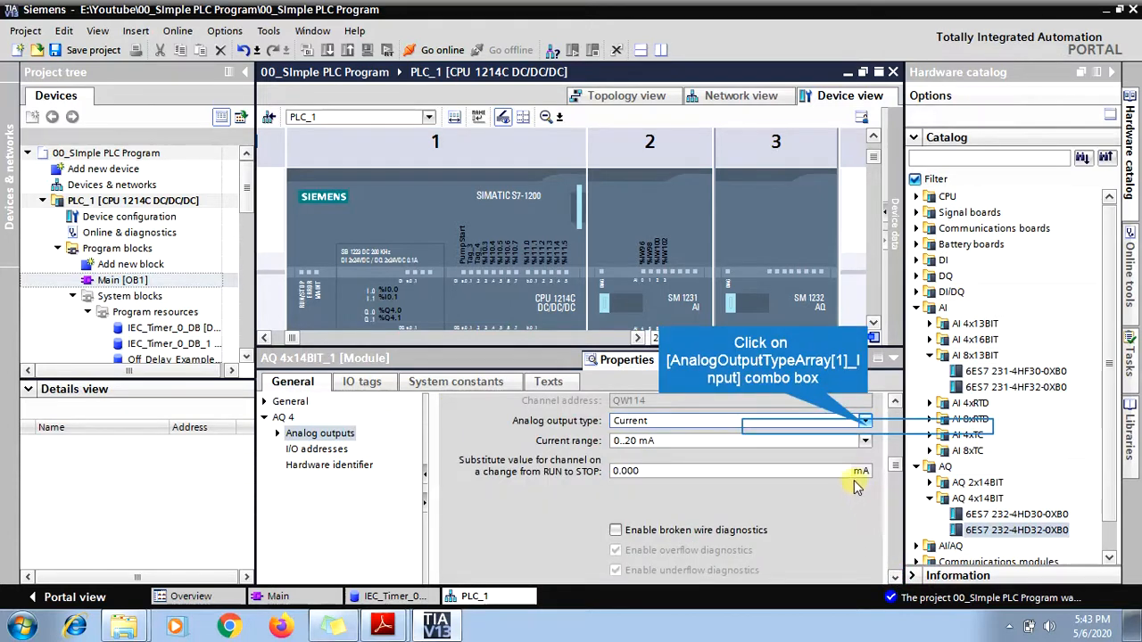
click(865, 423)
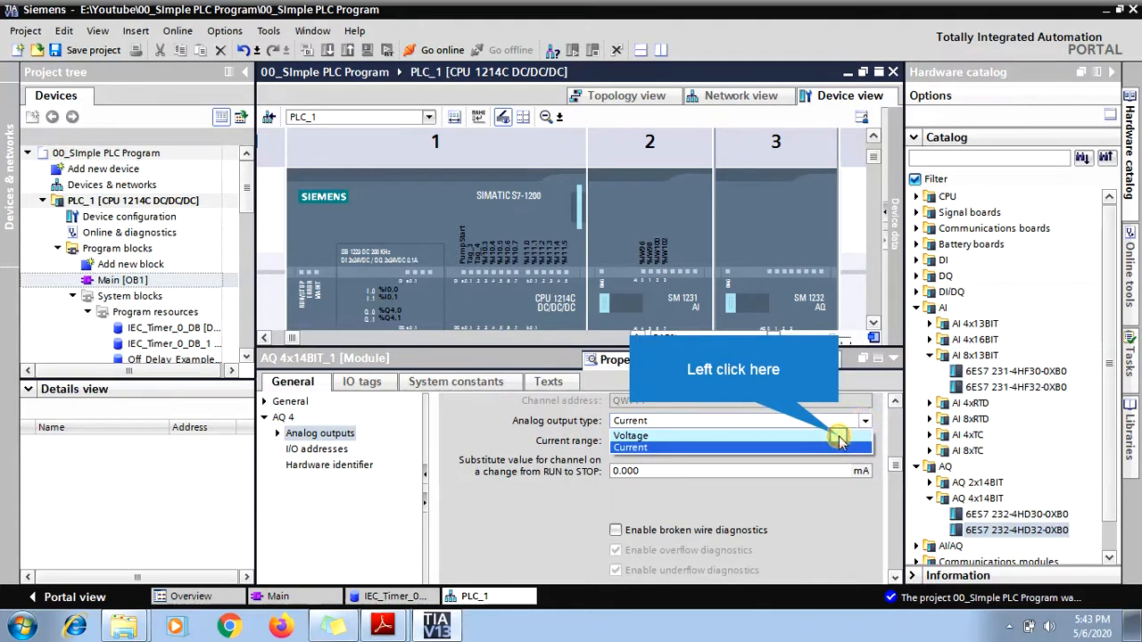
click(839, 446)
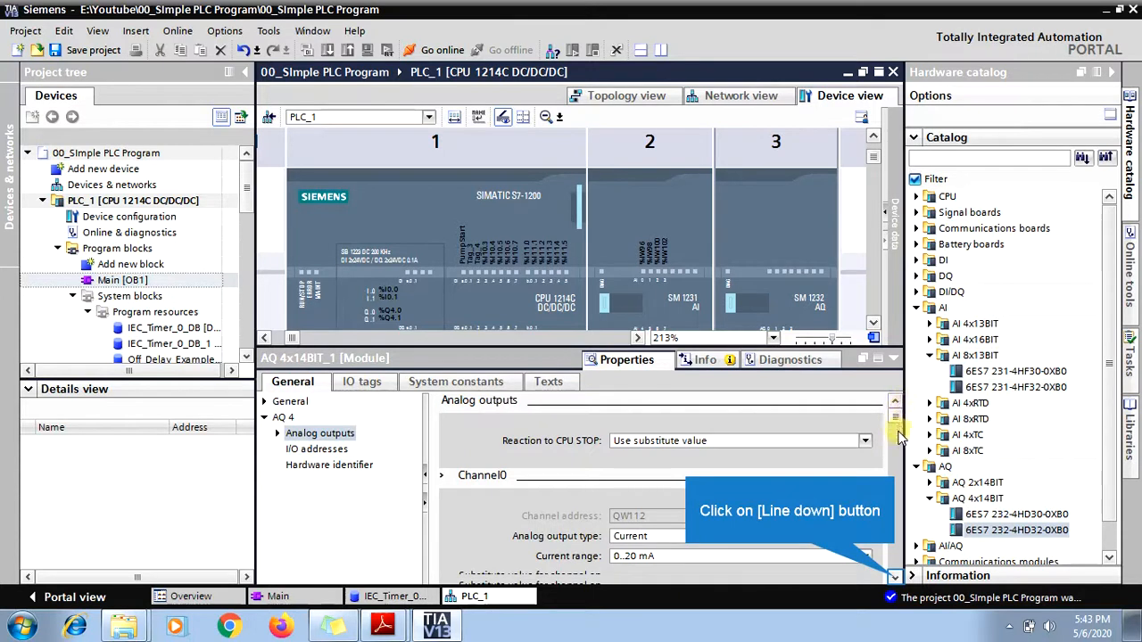
Review the analog output settings and addresses of Channel1, Channel2 and Channel3 on the AQ 4 module.
click(893, 576)
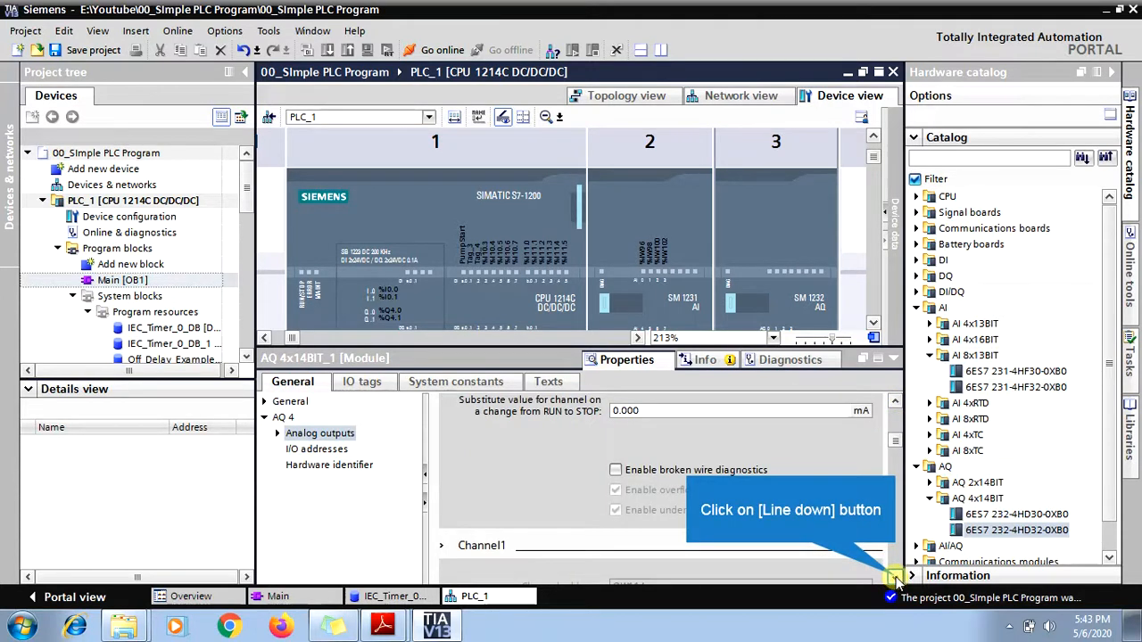
click(895, 577)
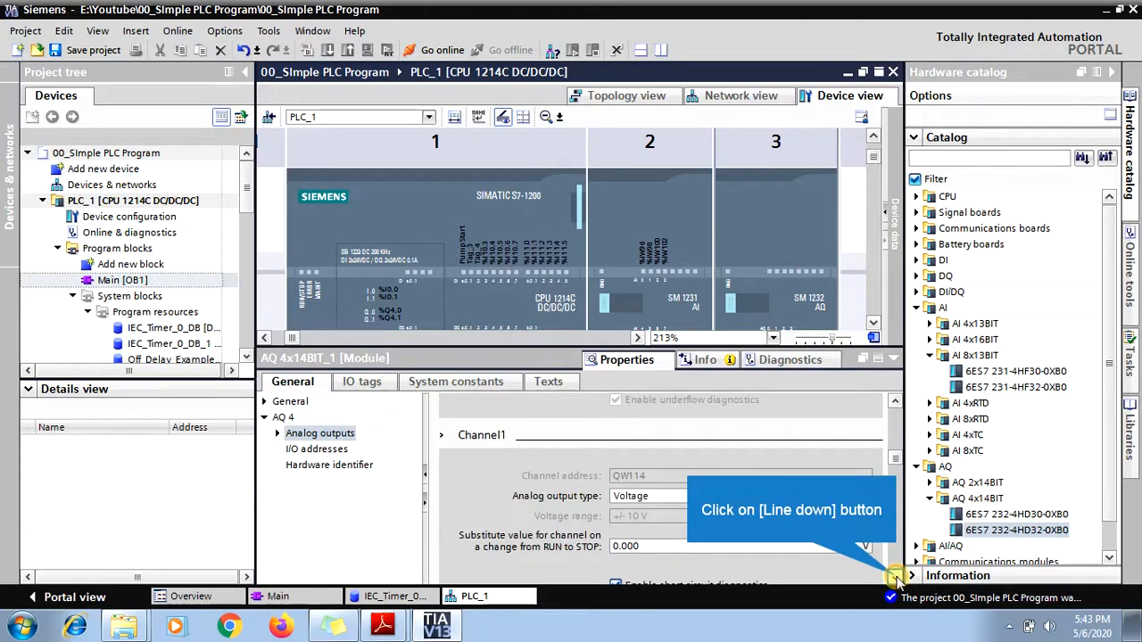
click(895, 577)
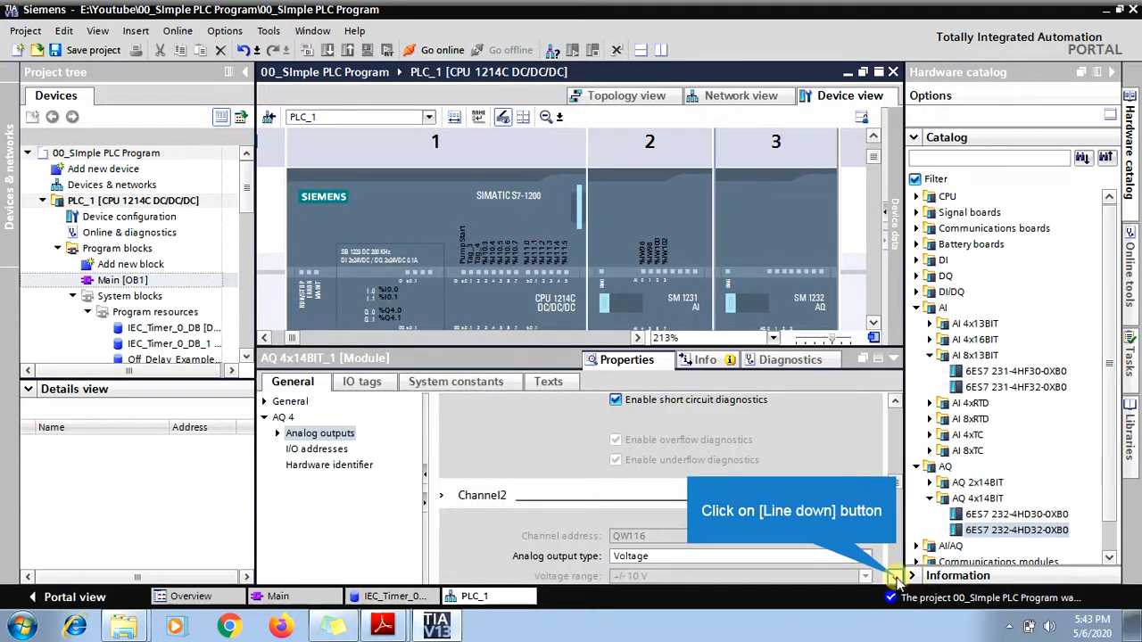
click(895, 578)
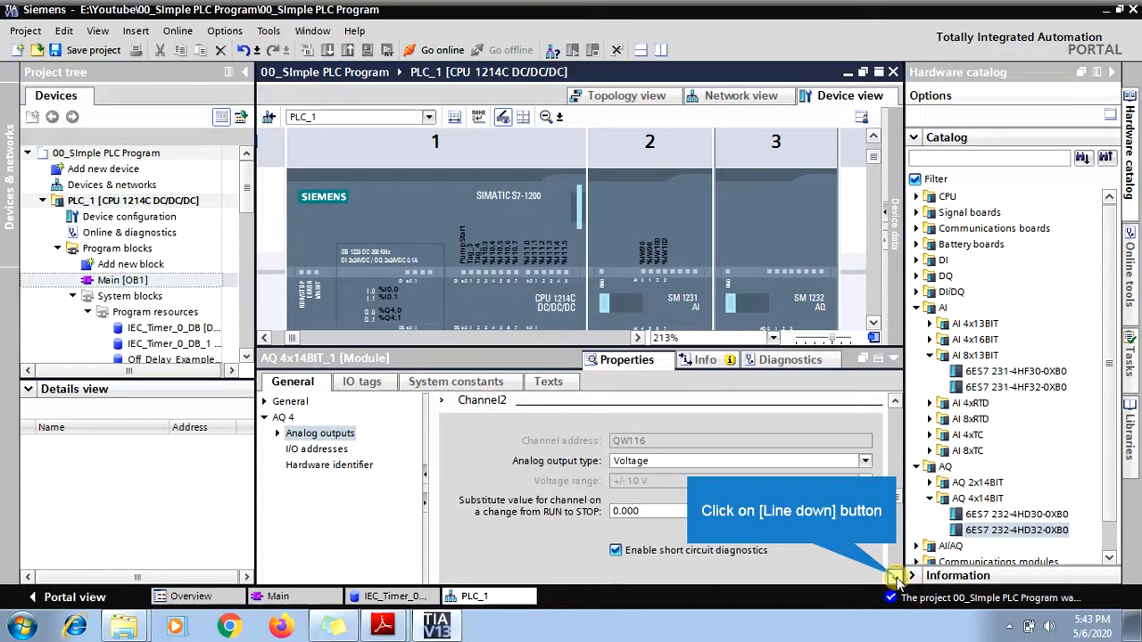
click(895, 577)
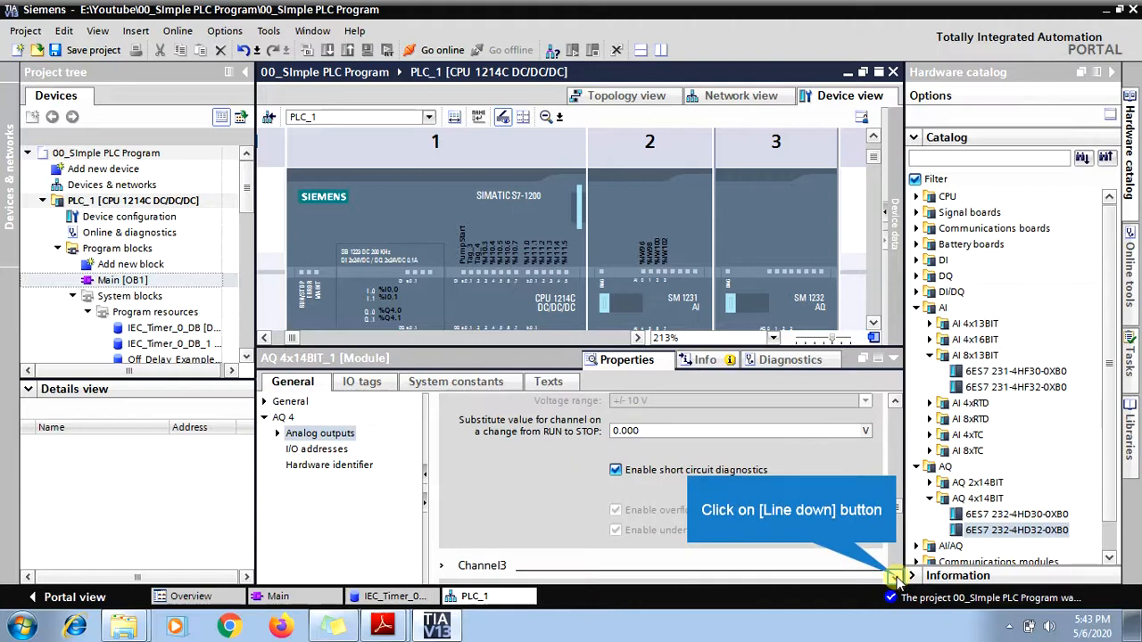
click(895, 578)
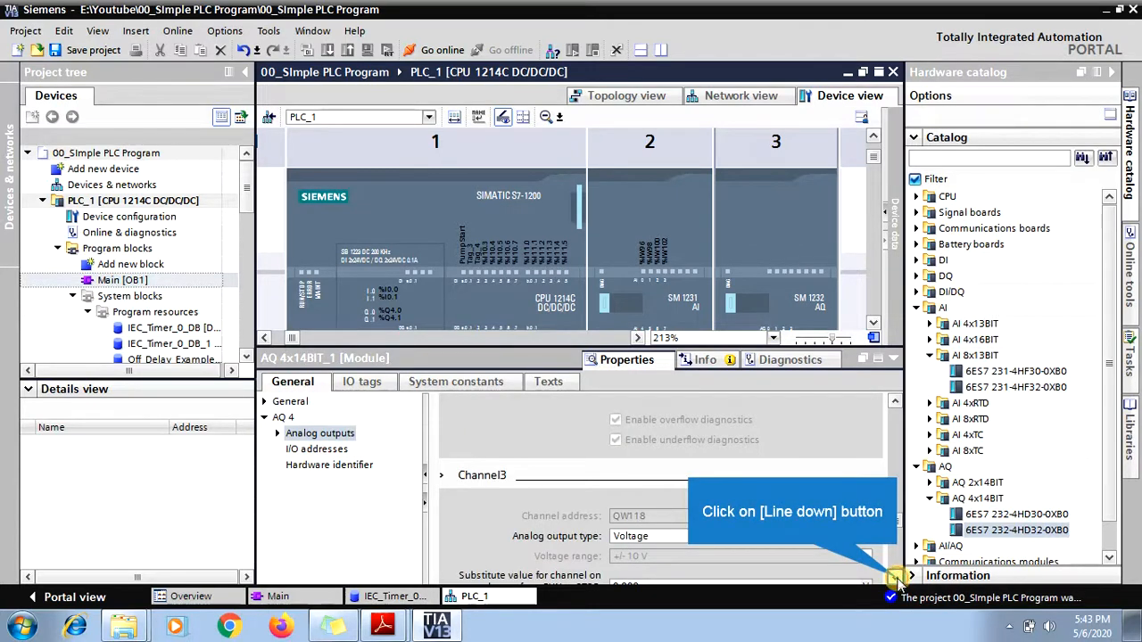
click(894, 577)
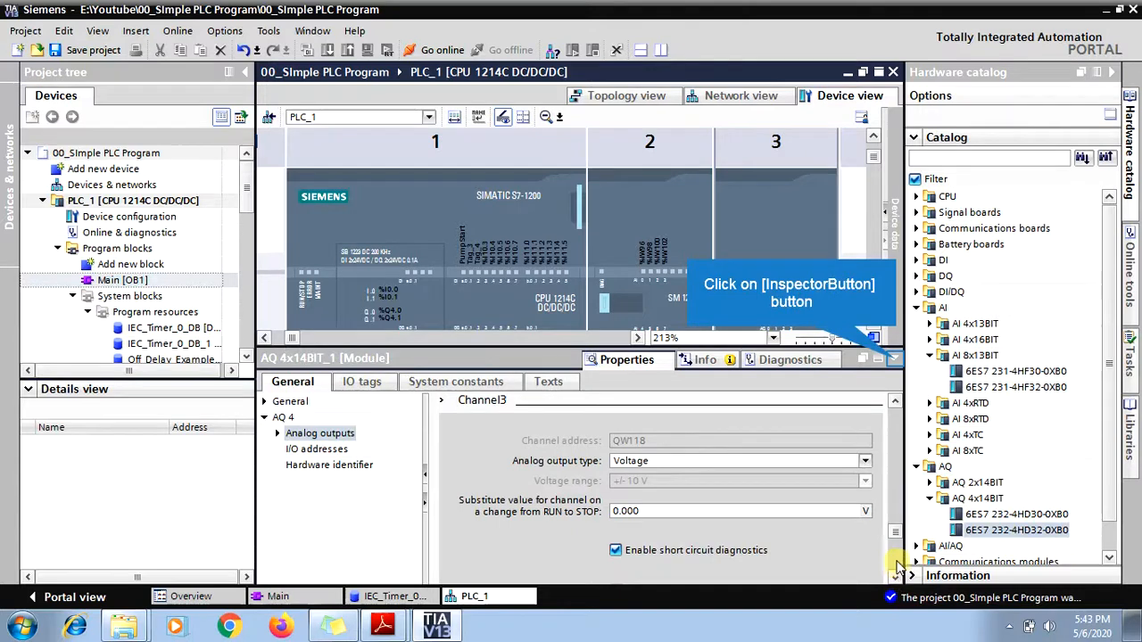
Collapse the properties area and add the AI 8xRTD module 6ES7 231-5PF32-0XB0 to slot 4 of the rack.
click(895, 360)
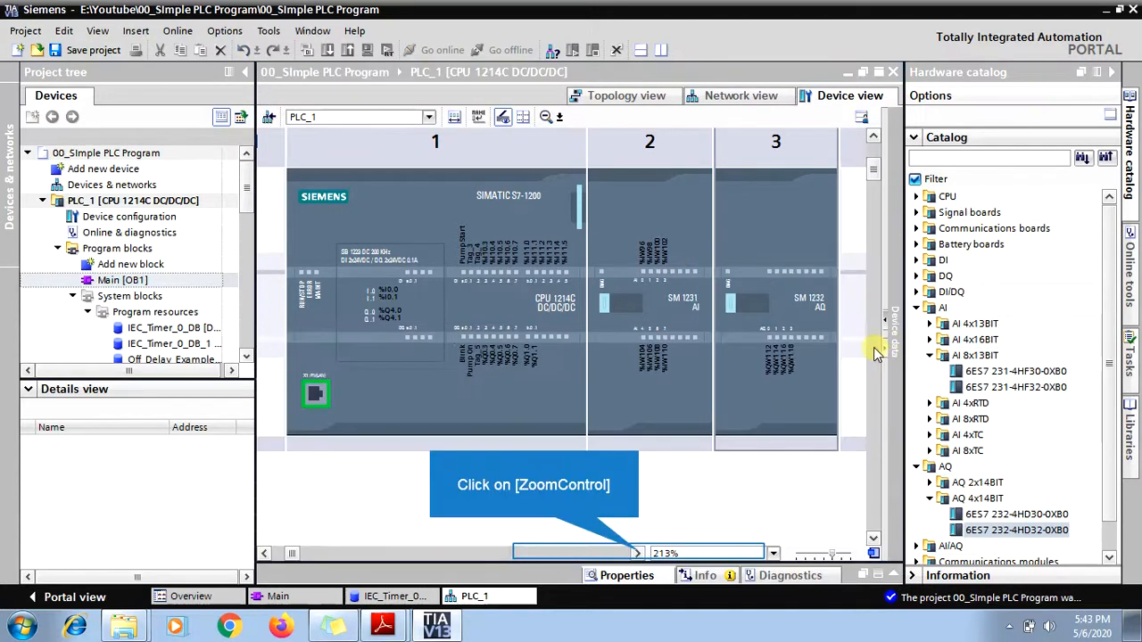
click(639, 554)
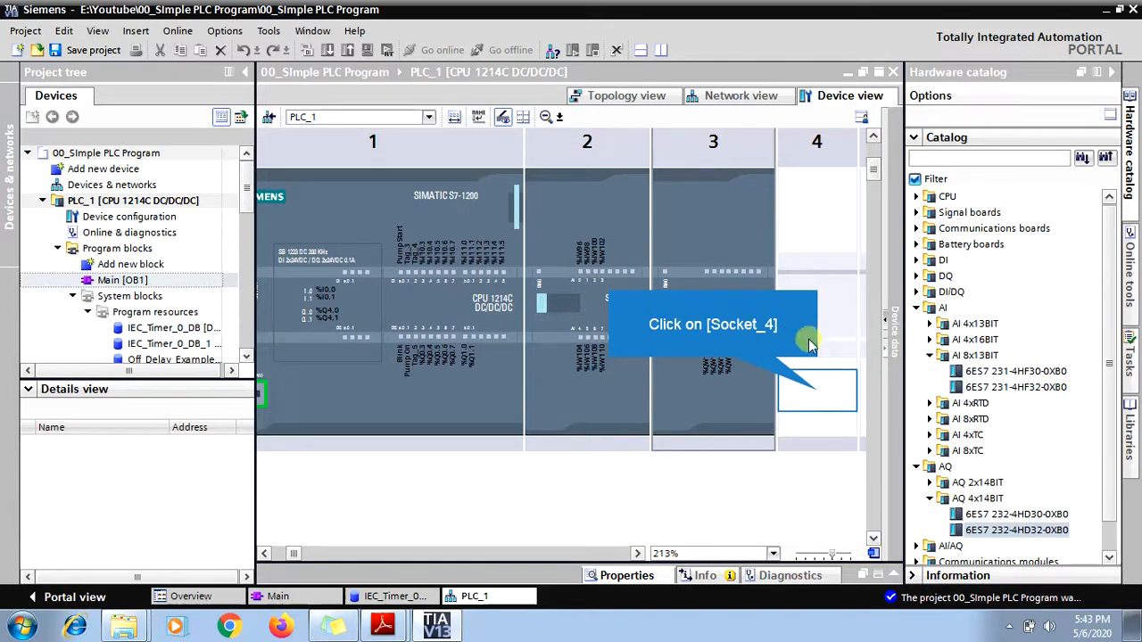
click(819, 395)
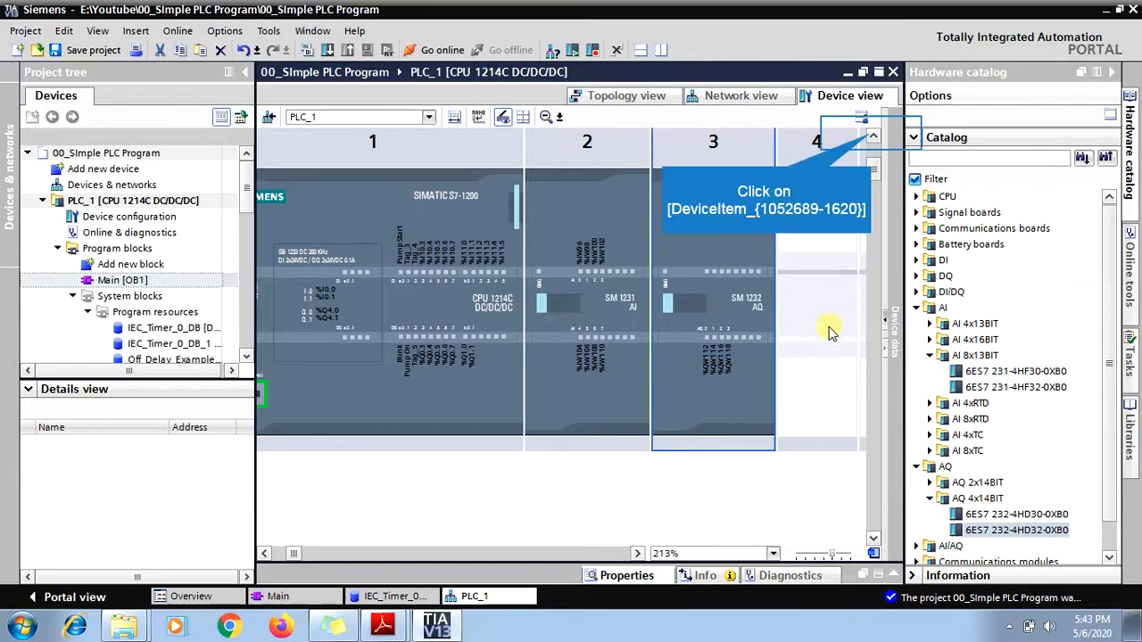
click(873, 138)
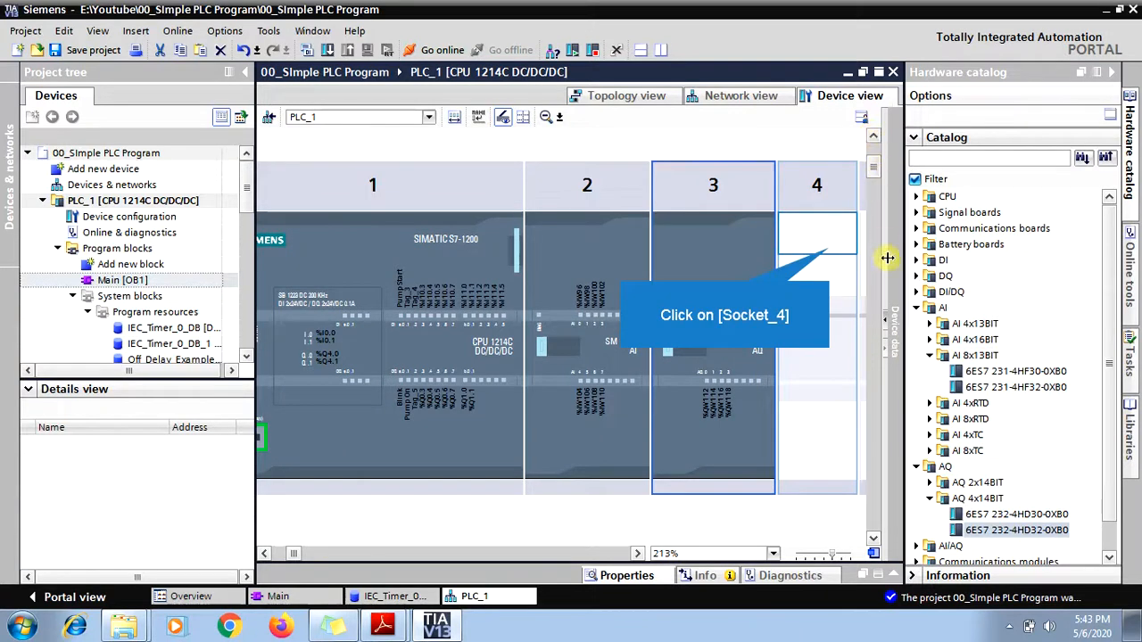
click(840, 269)
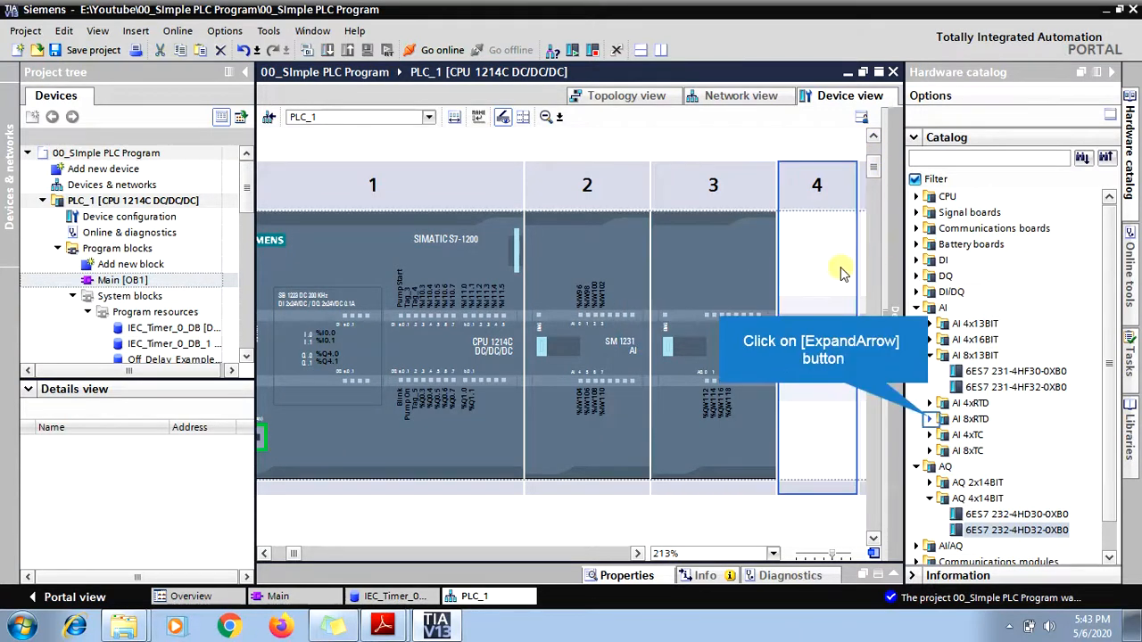
click(931, 419)
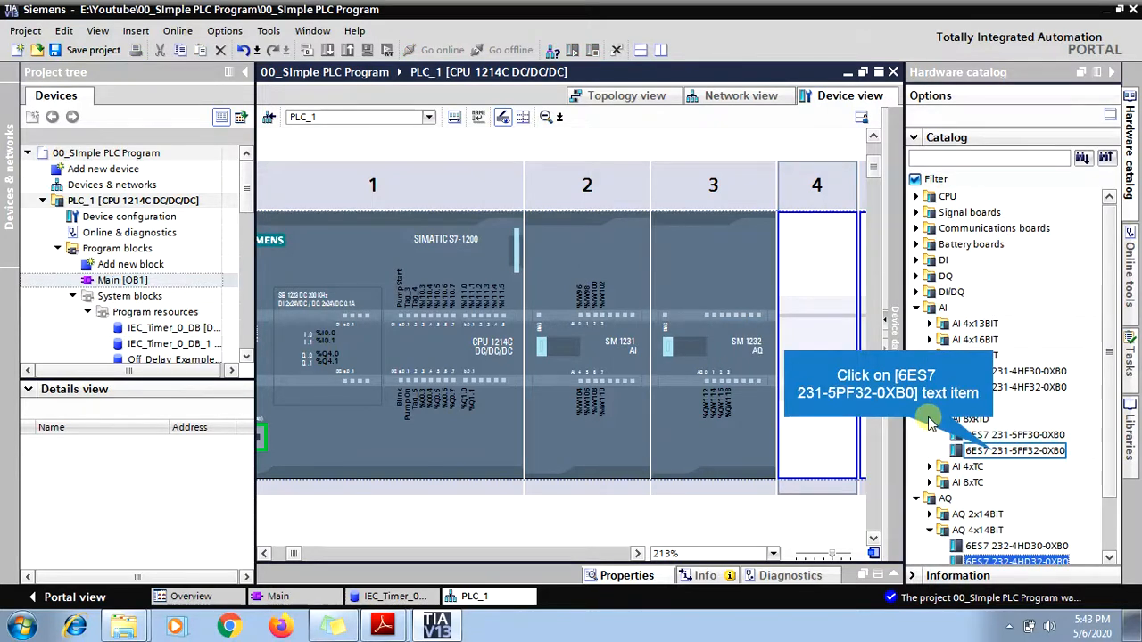
click(994, 455)
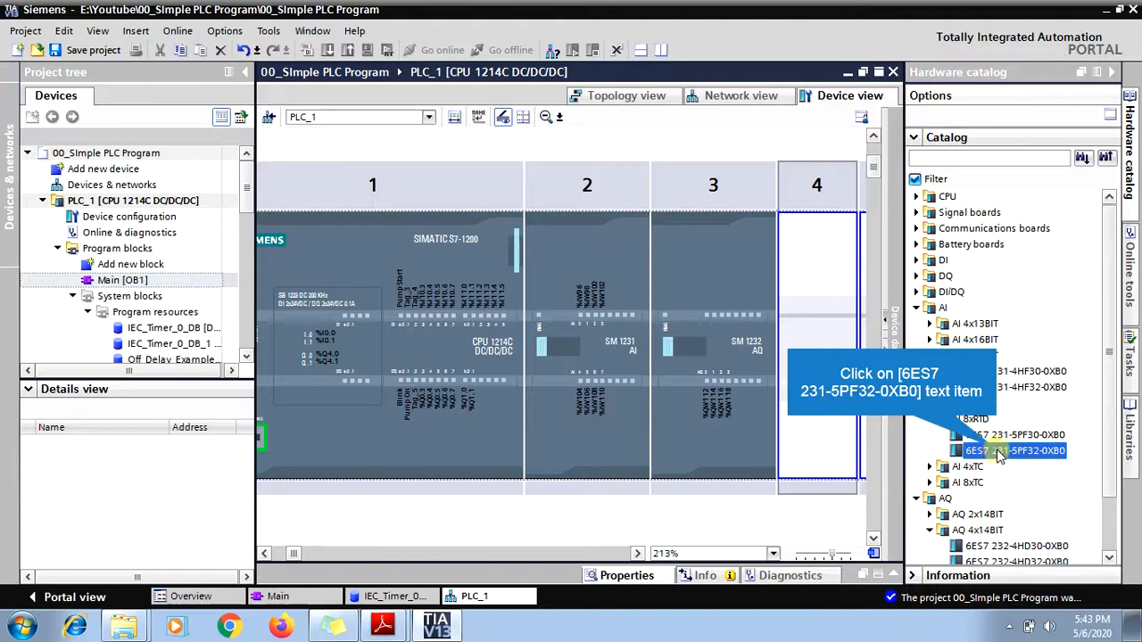
drag(994, 451, 834, 376)
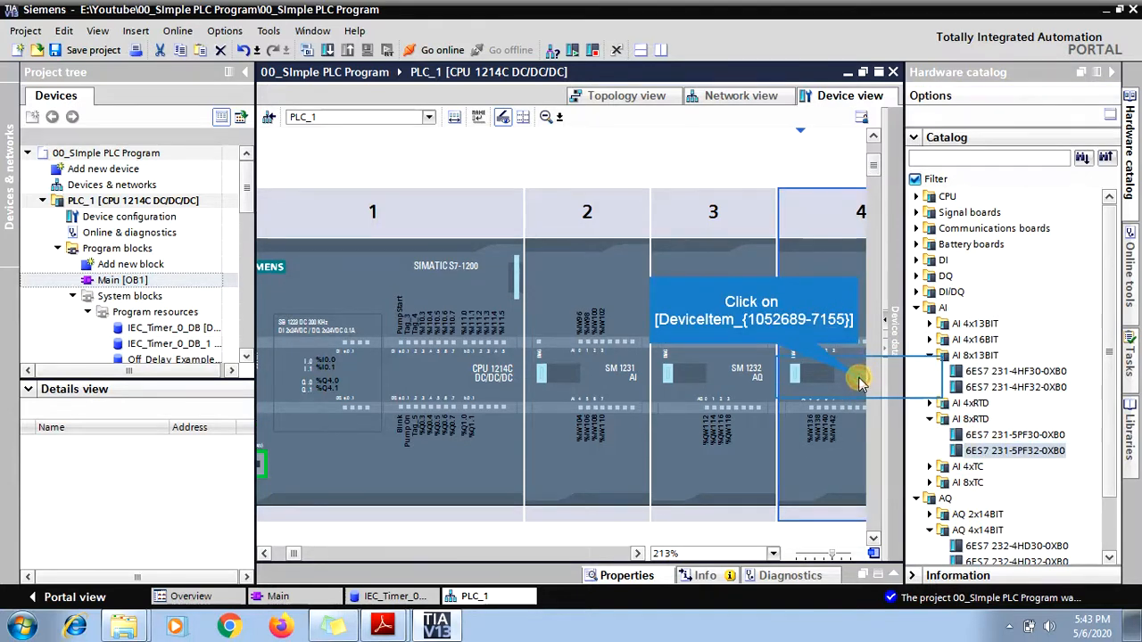
Select the AI 8xRTD module in slot 4 and examine its general properties.
click(853, 464)
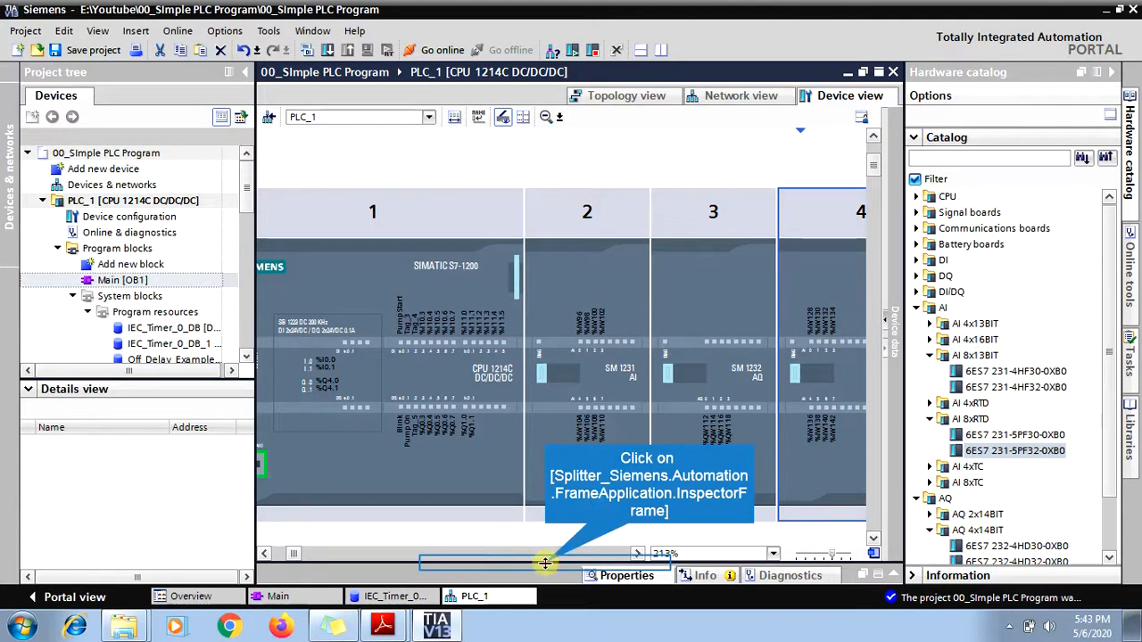
drag(542, 560, 551, 420)
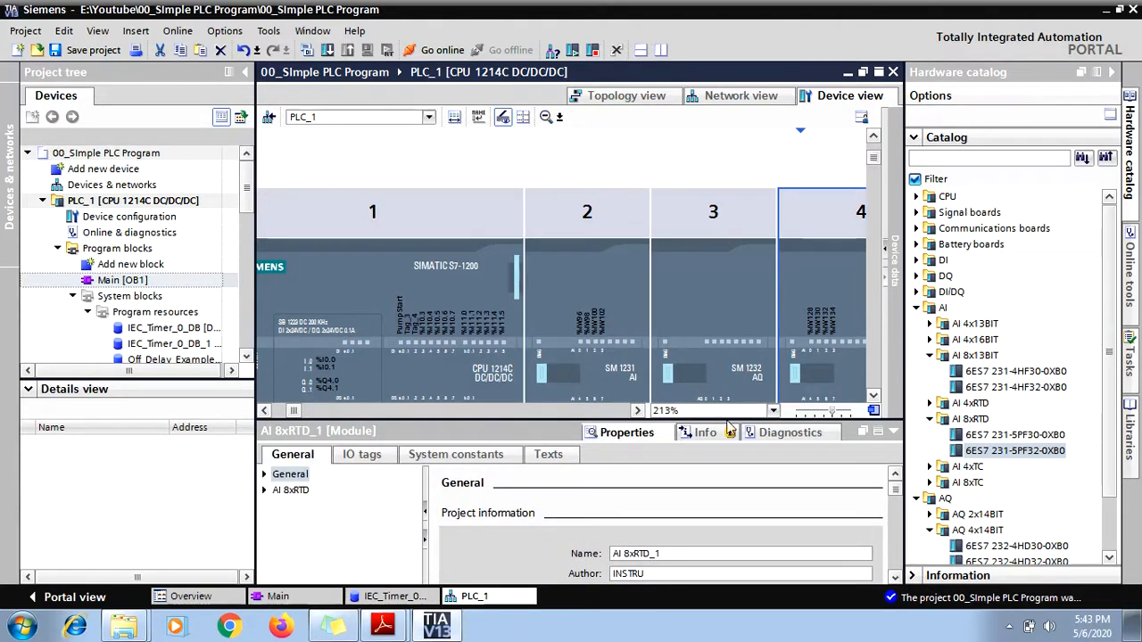
click(637, 410)
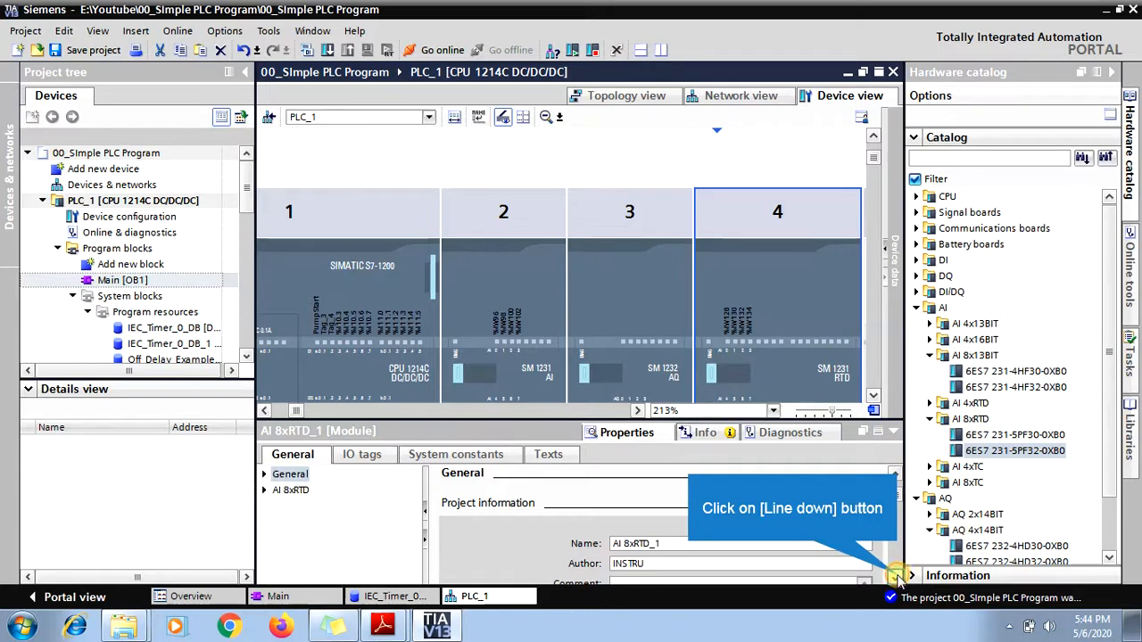
click(894, 575)
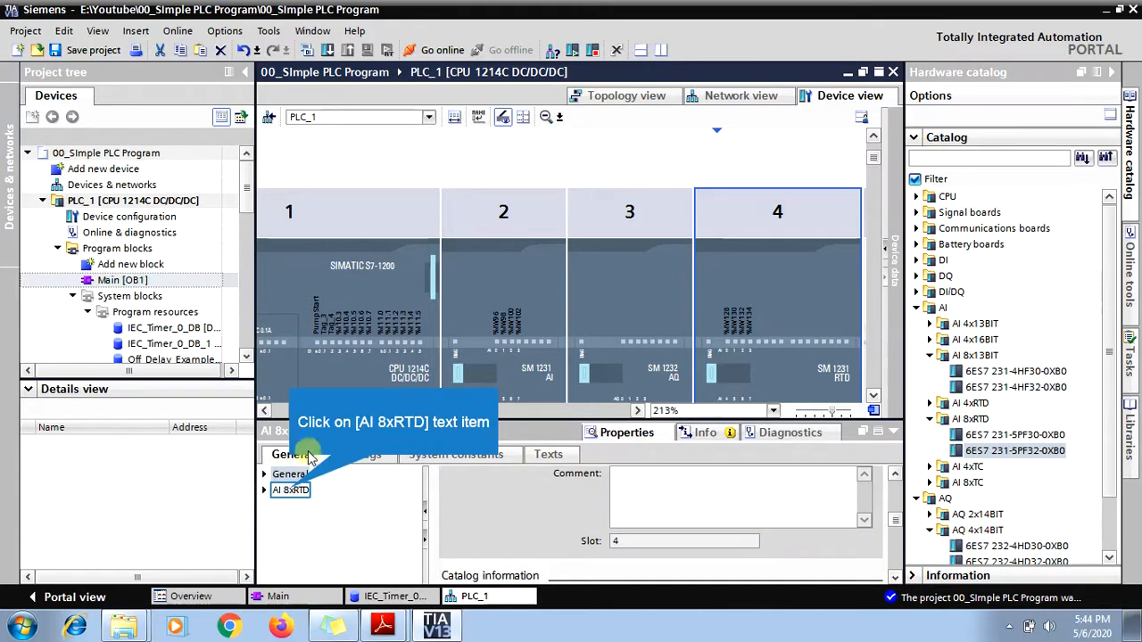
Open the AI 8xRTD parameters and examine the measurement type options available for Channel0.
click(291, 492)
click(291, 493)
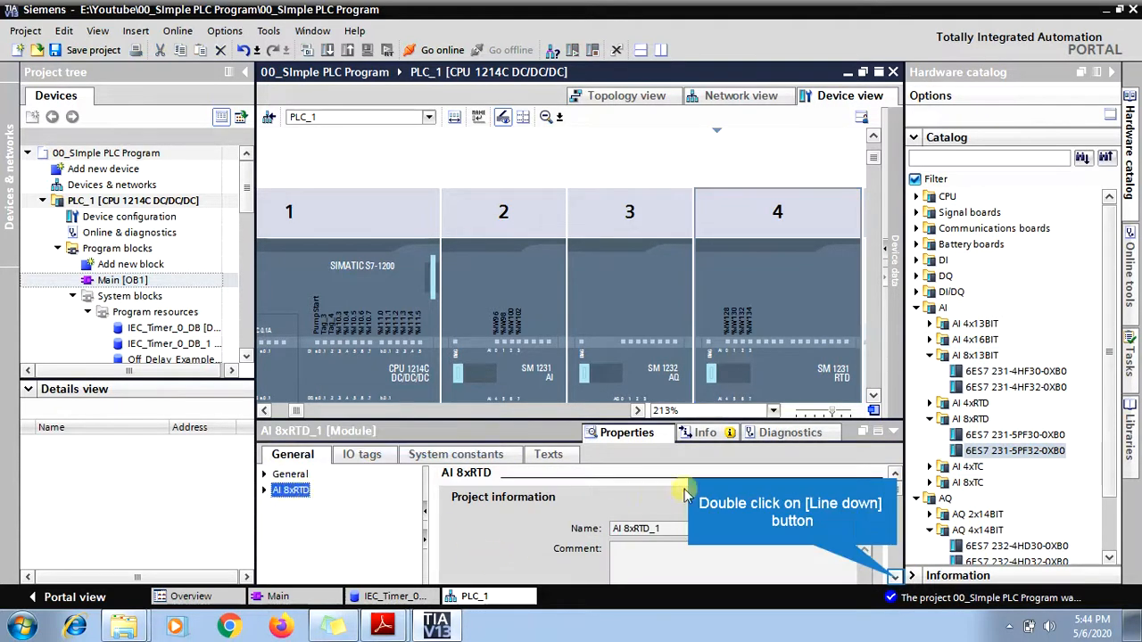
double_click(895, 576)
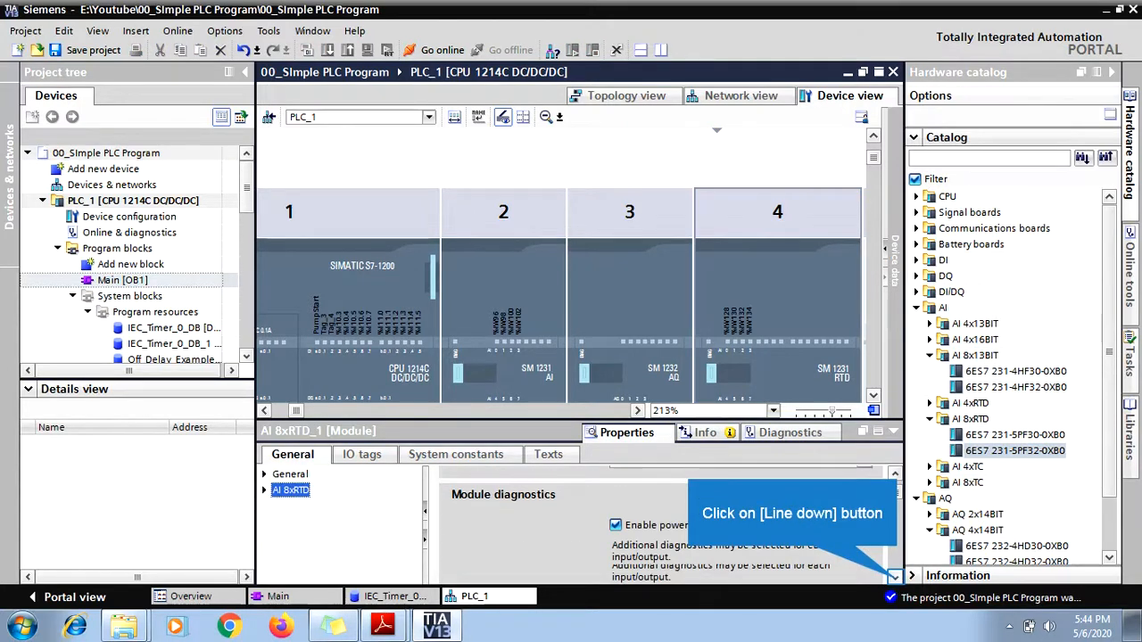
click(895, 577)
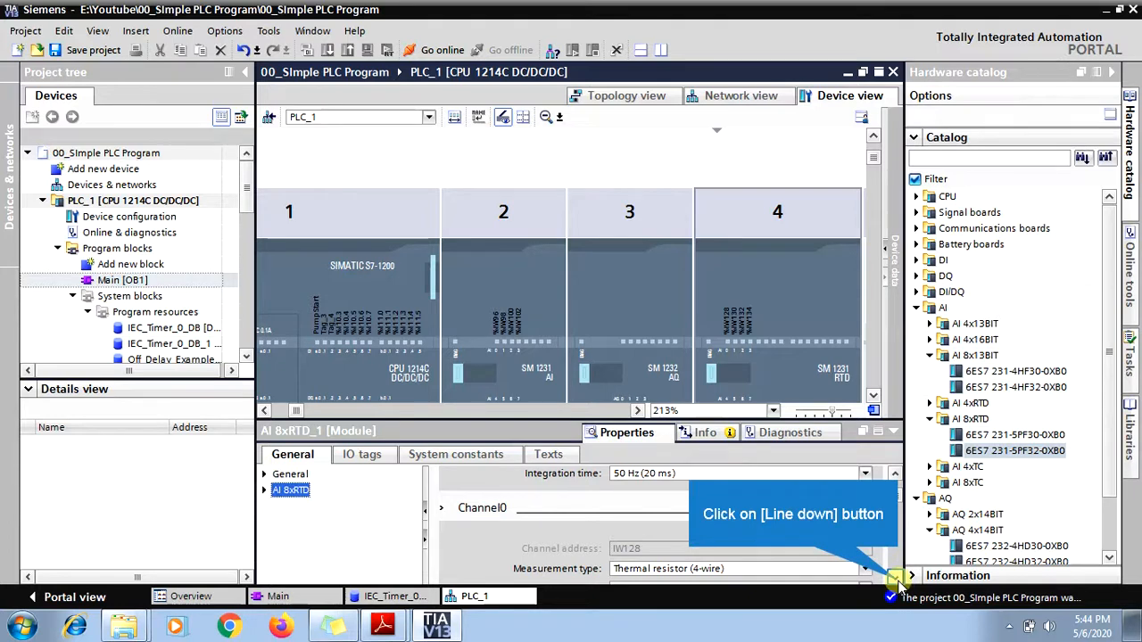
click(895, 576)
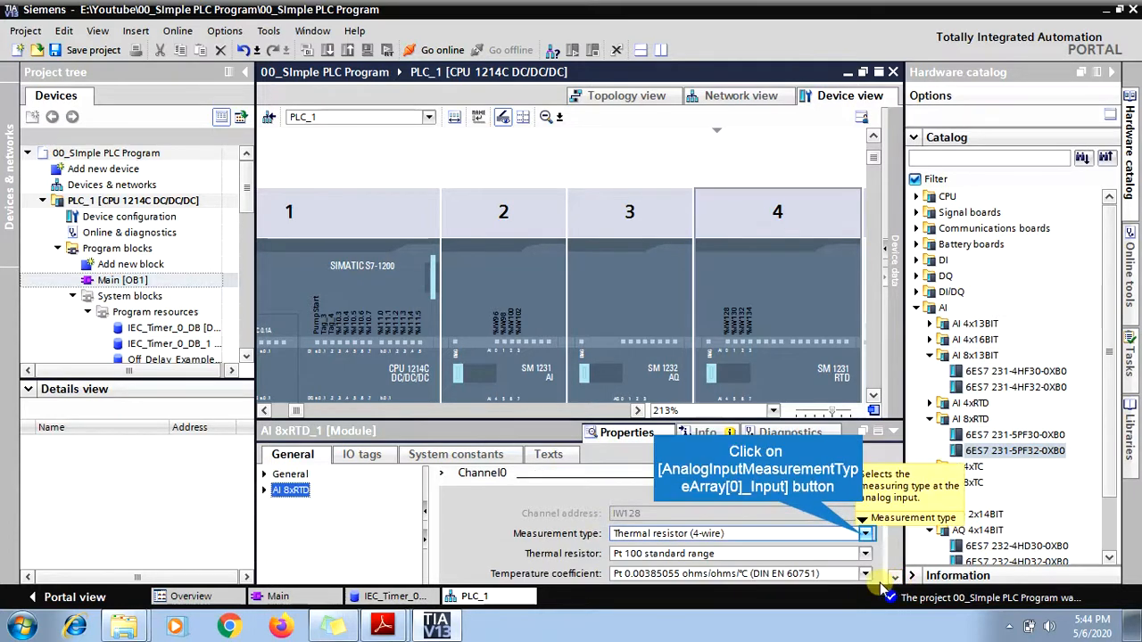
click(865, 535)
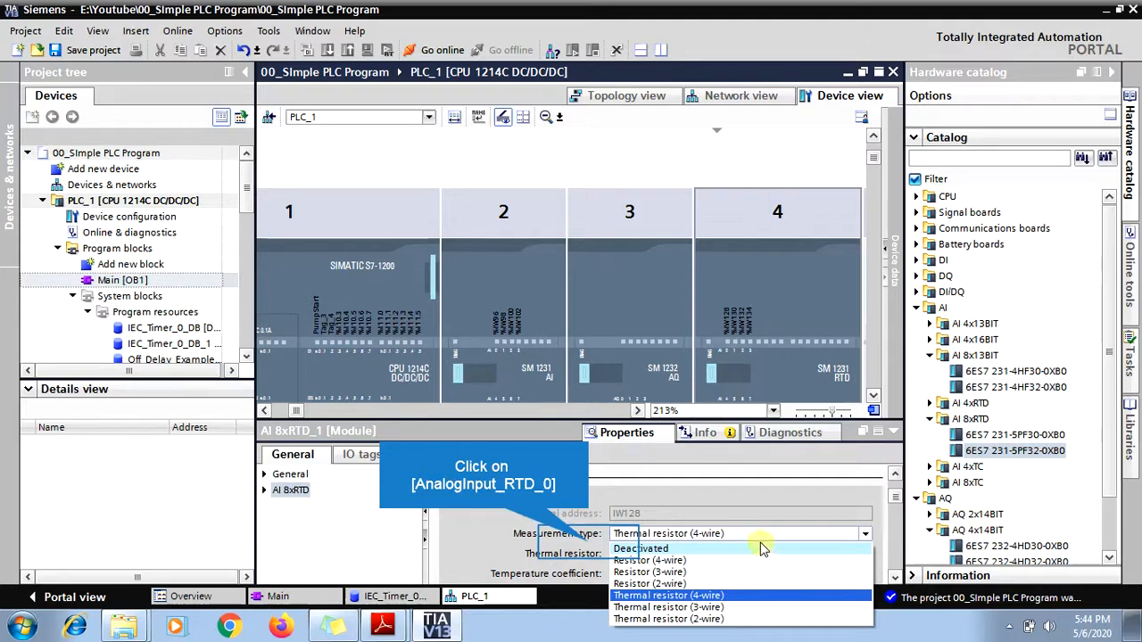
click(590, 544)
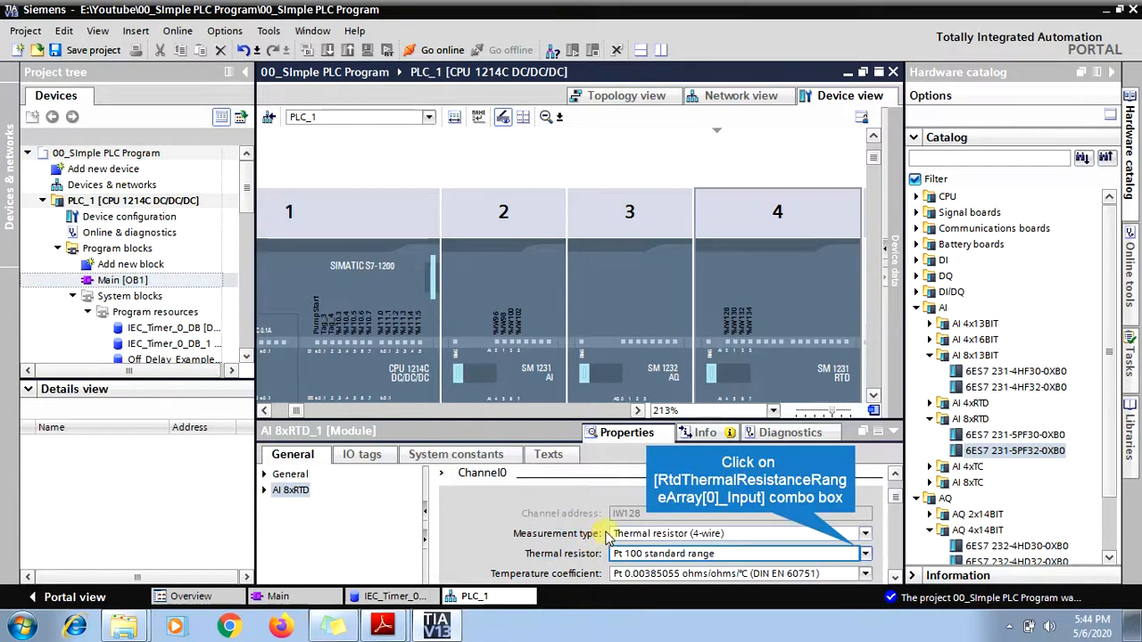
Examine the thermal resistor and temperature scale options of Channel0 on the RTD module.
click(862, 552)
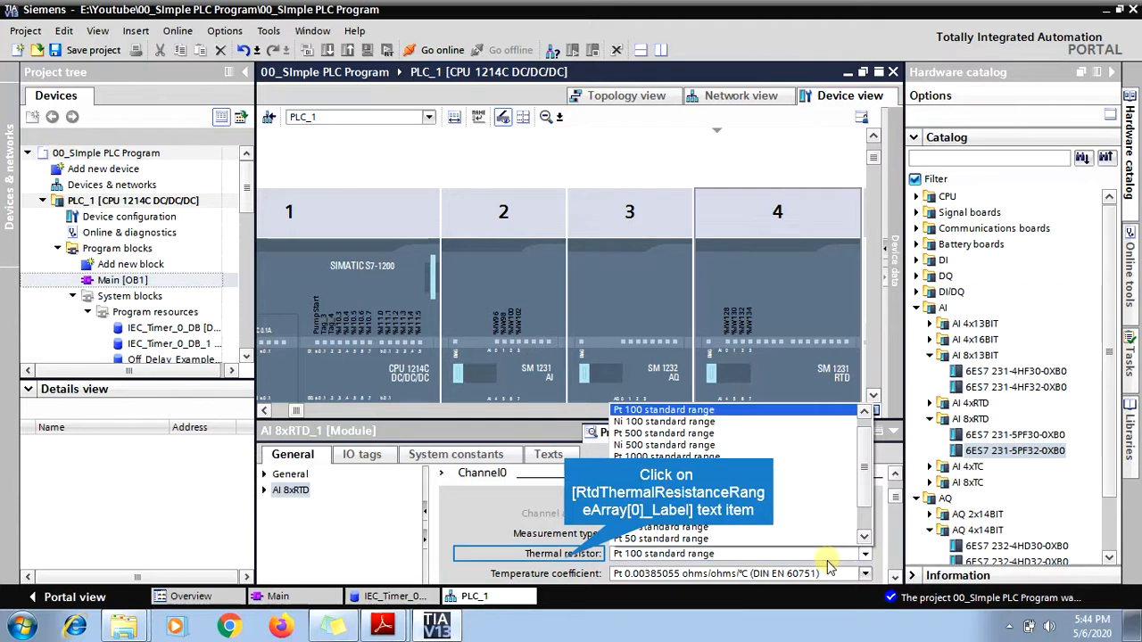
click(563, 555)
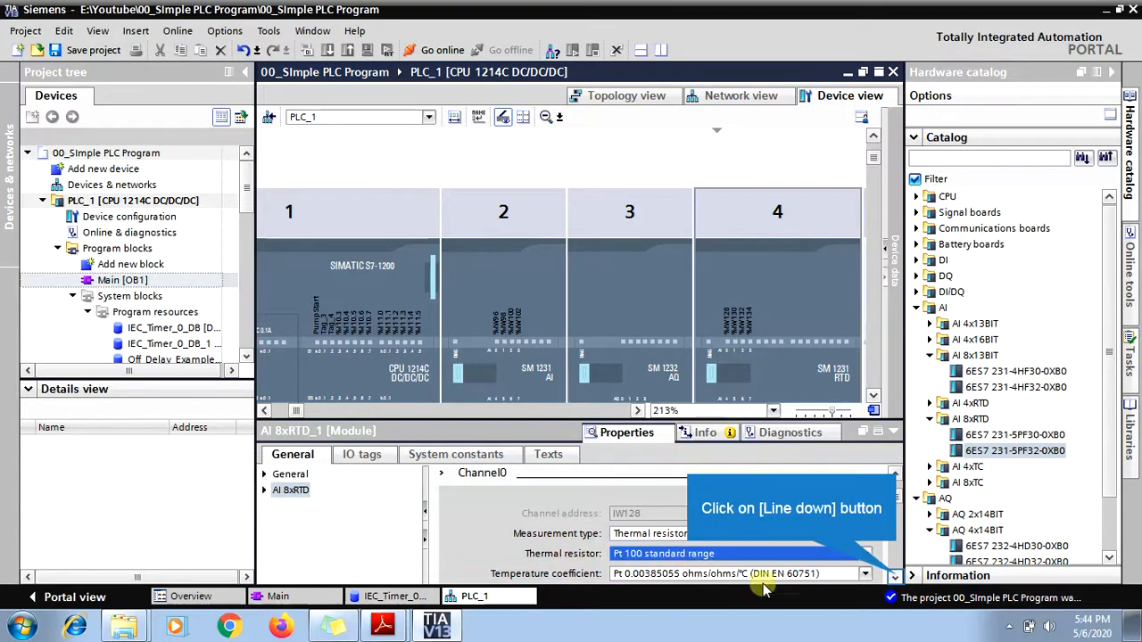
click(896, 576)
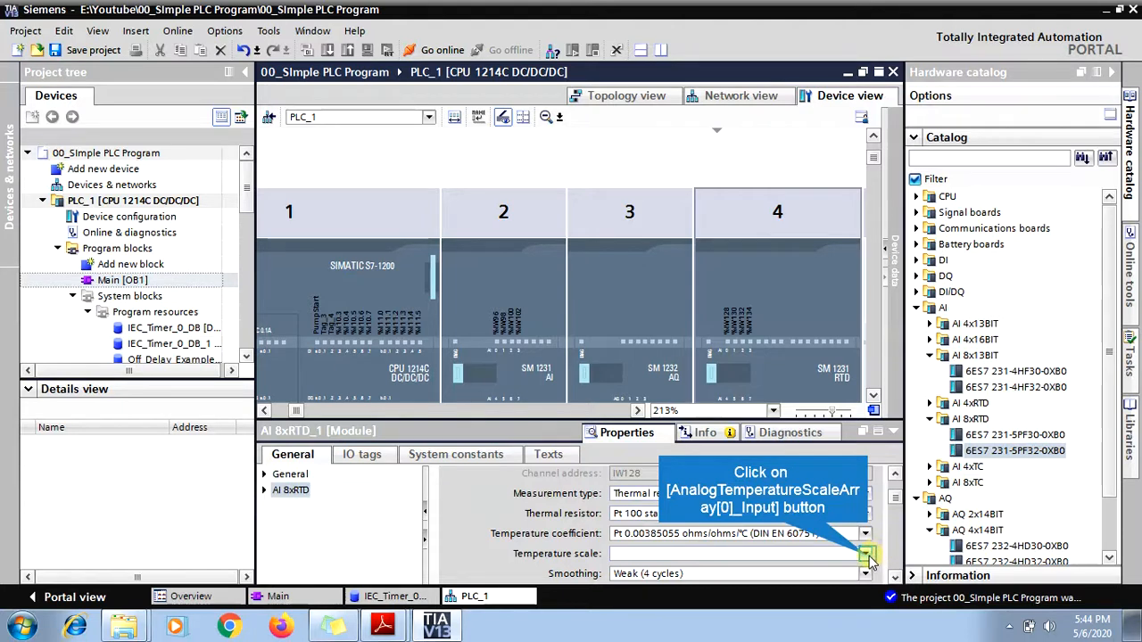
click(867, 556)
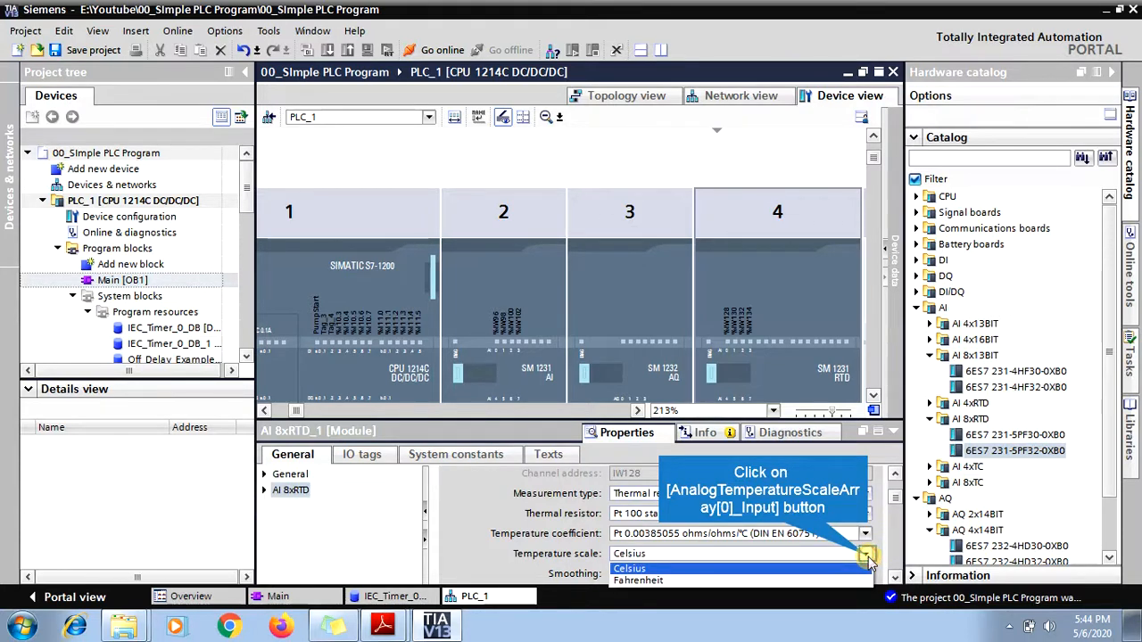
click(866, 556)
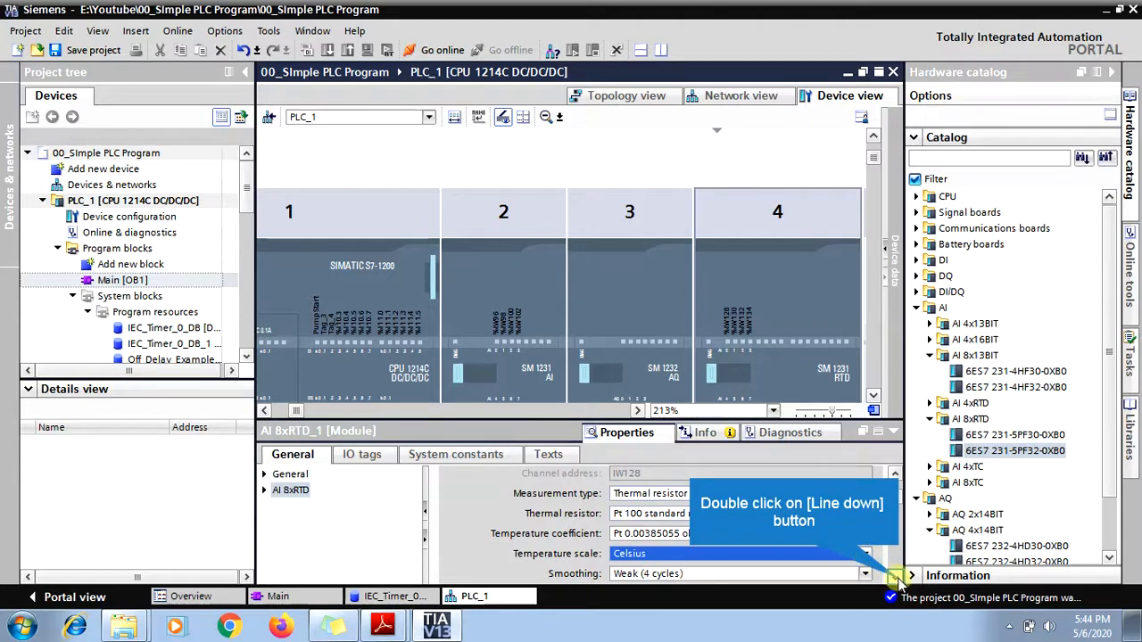
Set the measurement type of Channel1 on the AI 8xRTD module to Resistor (4-wire).
double_click(895, 577)
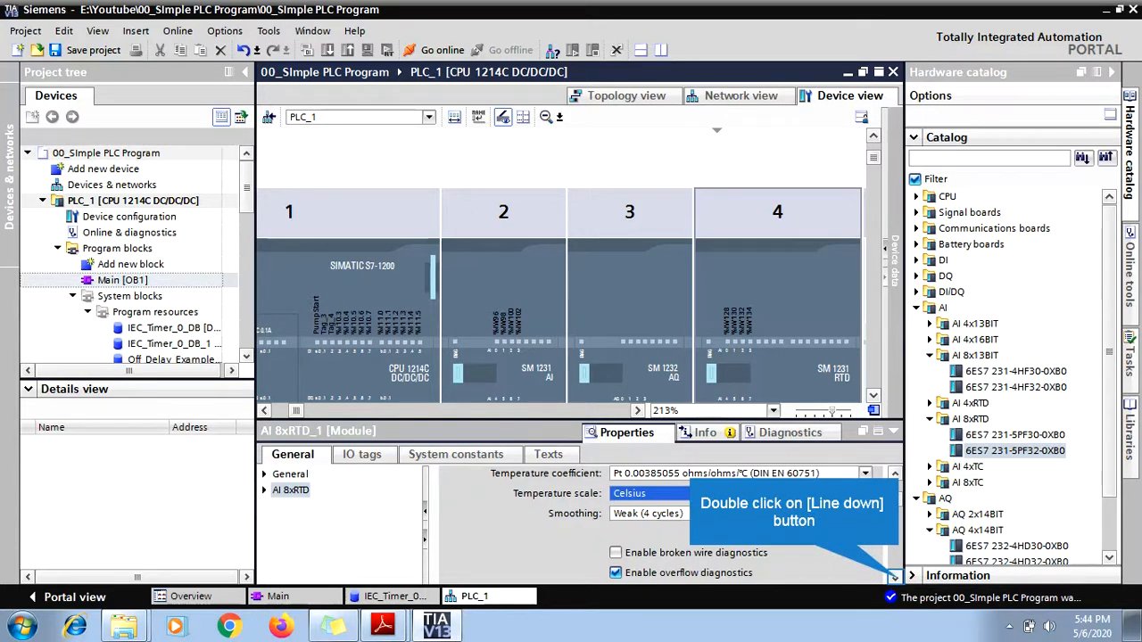
double_click(894, 577)
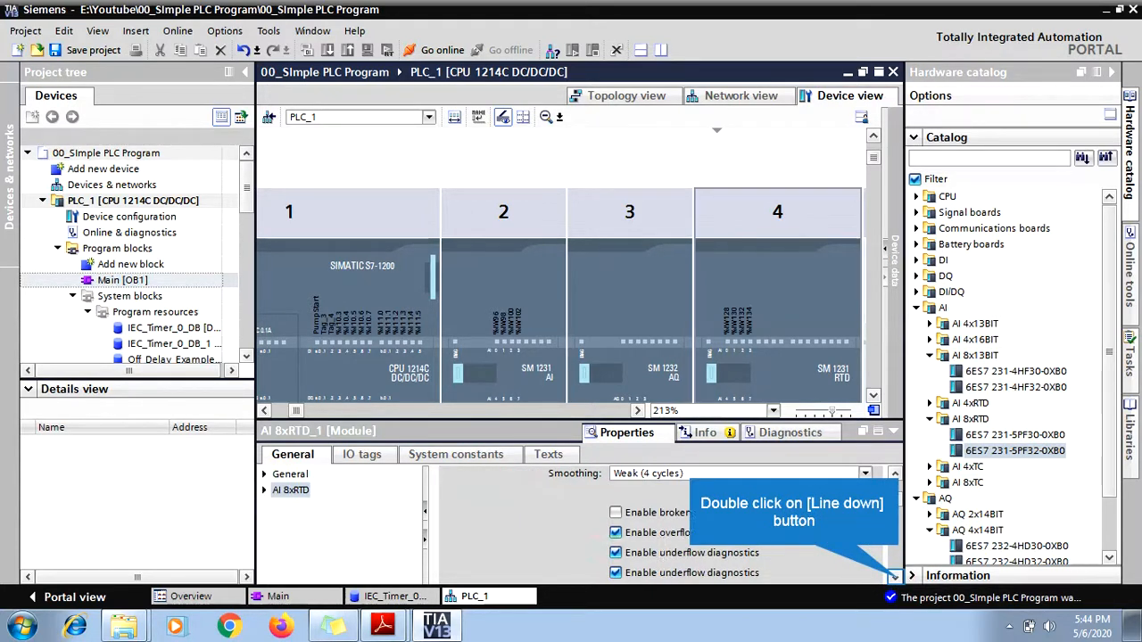
double_click(894, 576)
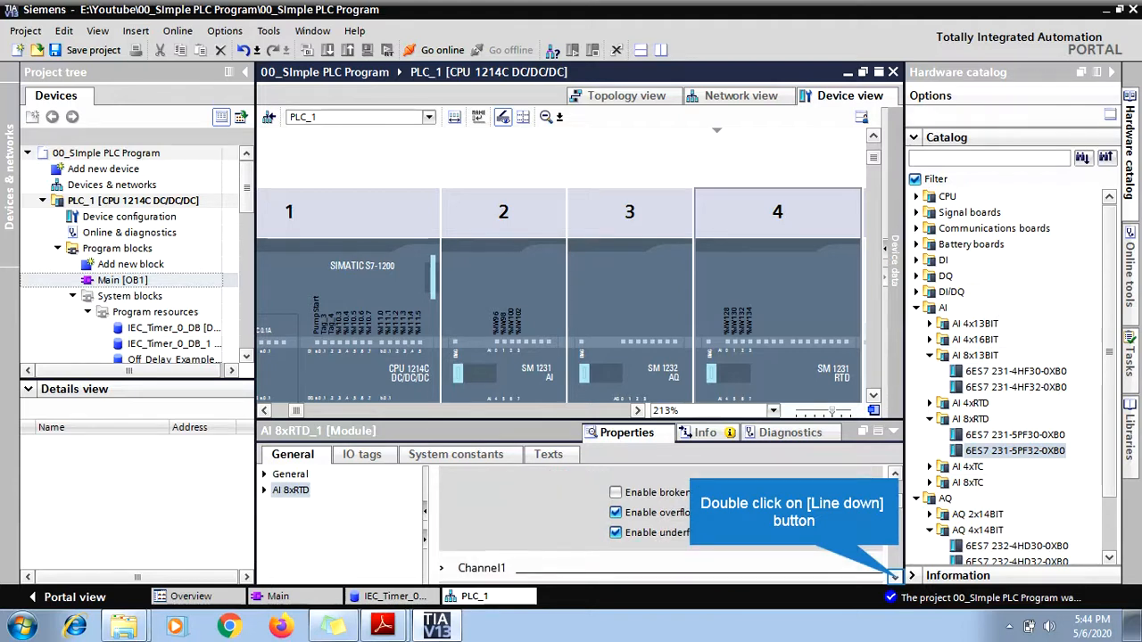
double_click(894, 576)
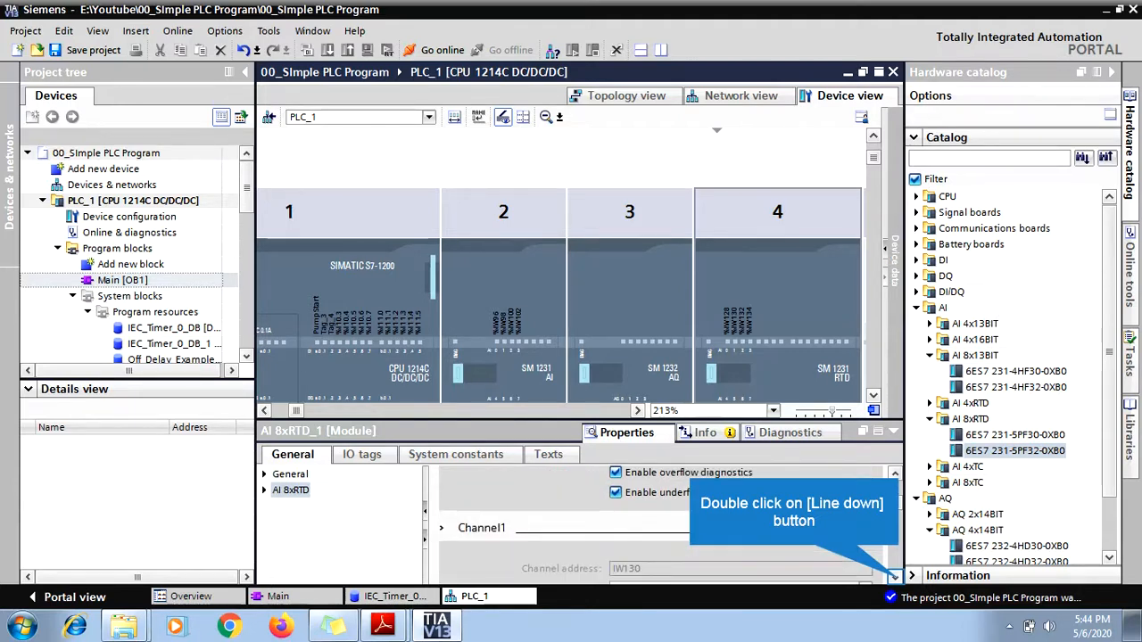
double_click(893, 576)
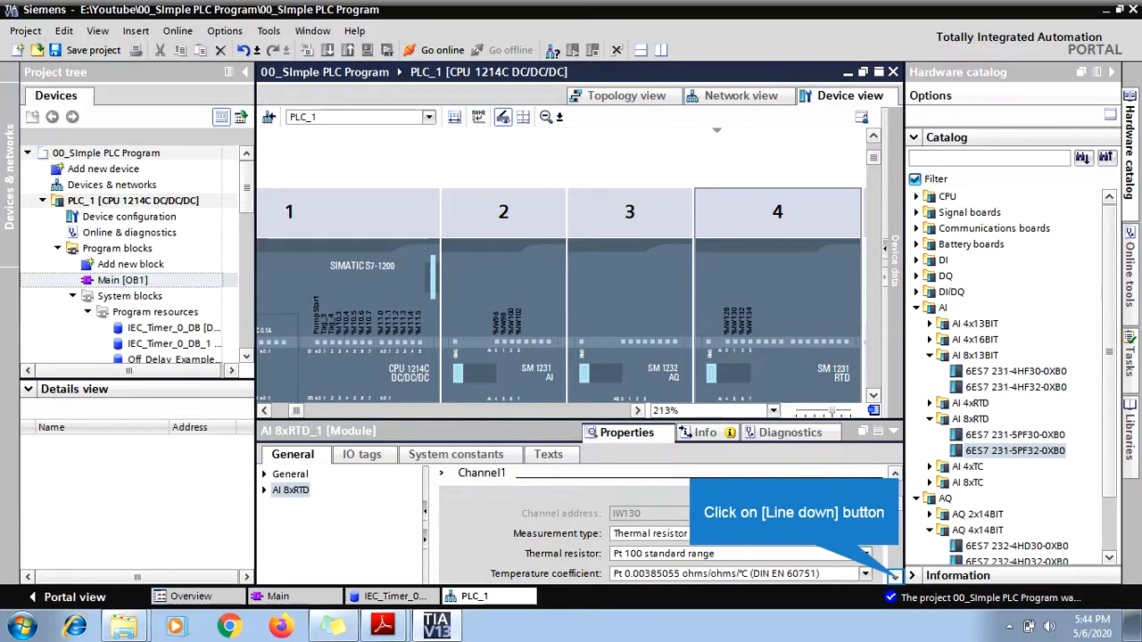
double_click(894, 576)
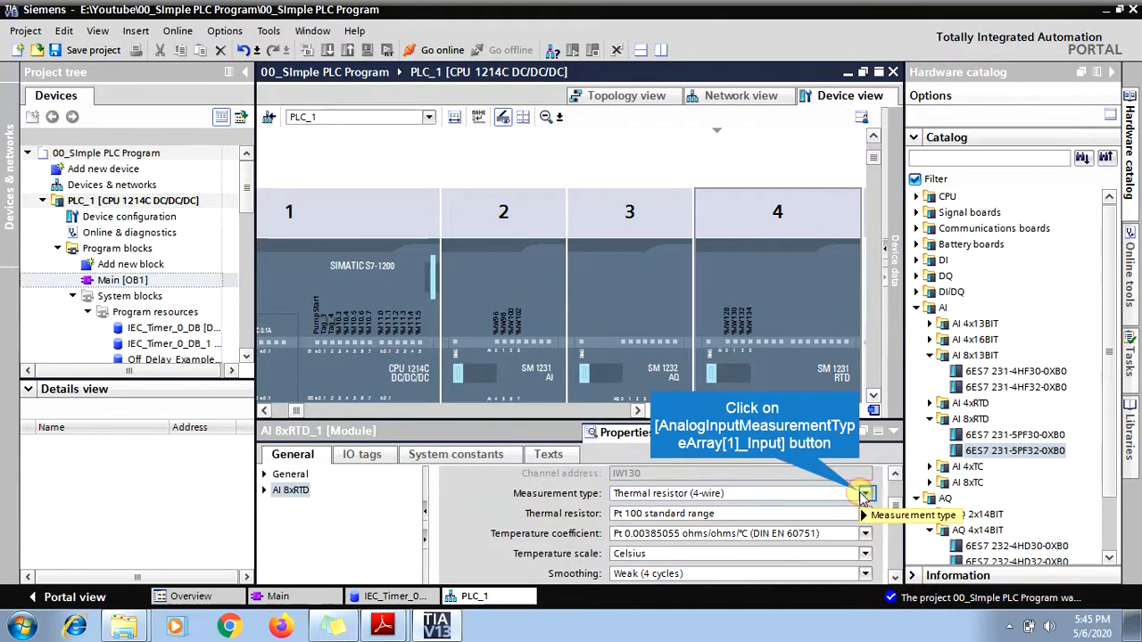
click(865, 494)
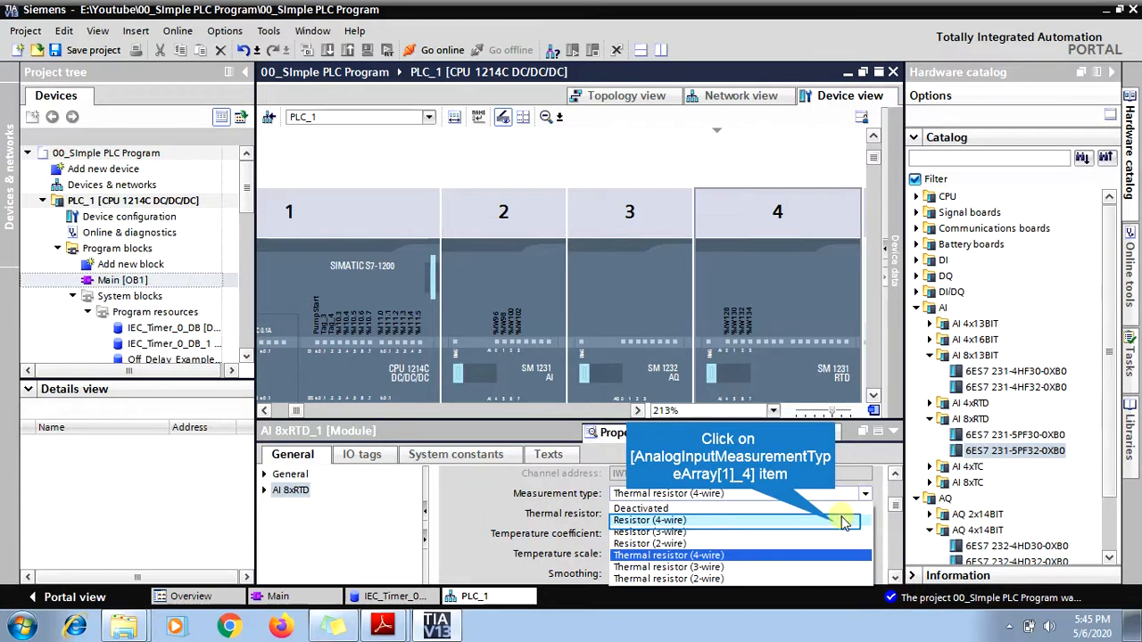
click(837, 526)
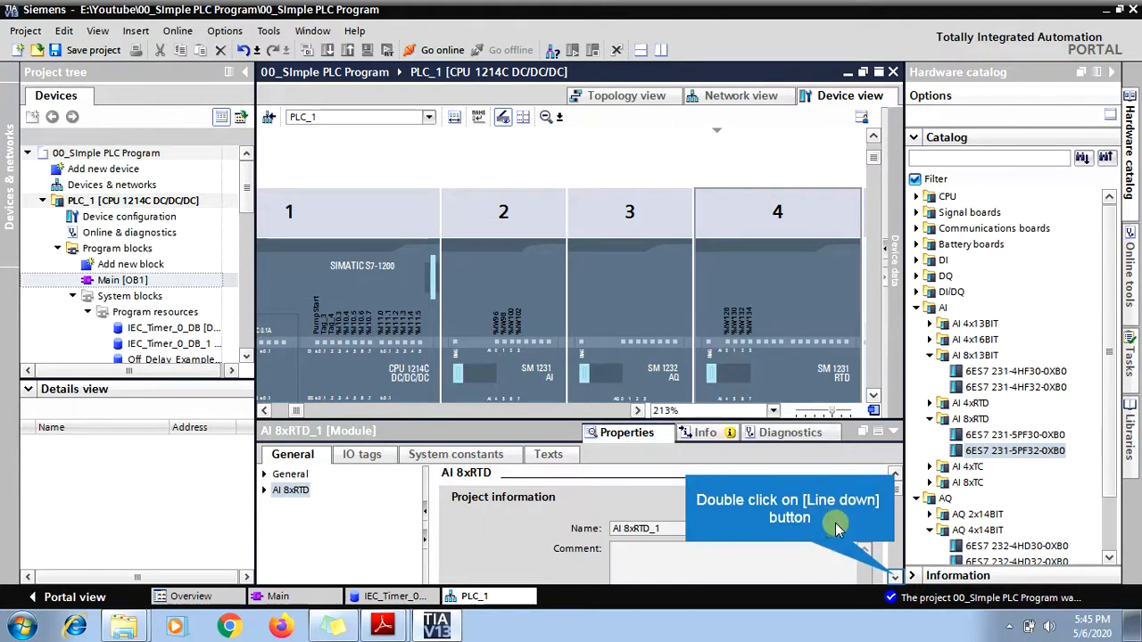
Review the RTD module's diagnostics, noise reduction and Channel0 settings, through to the Channel1 measurement type and resistance.
double_click(894, 576)
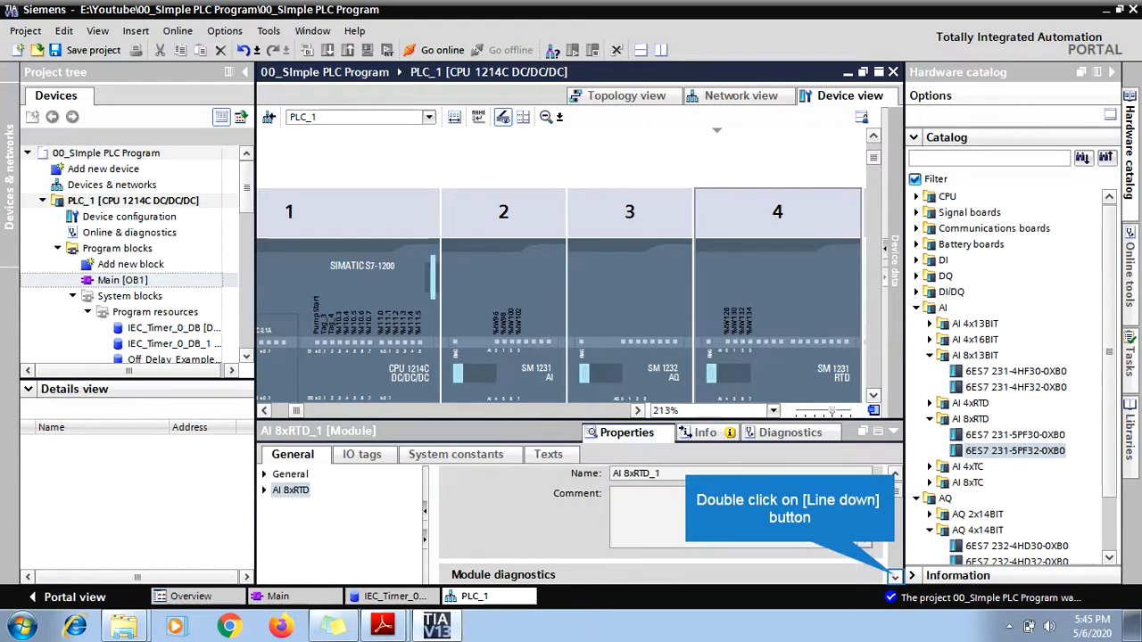
click(895, 577)
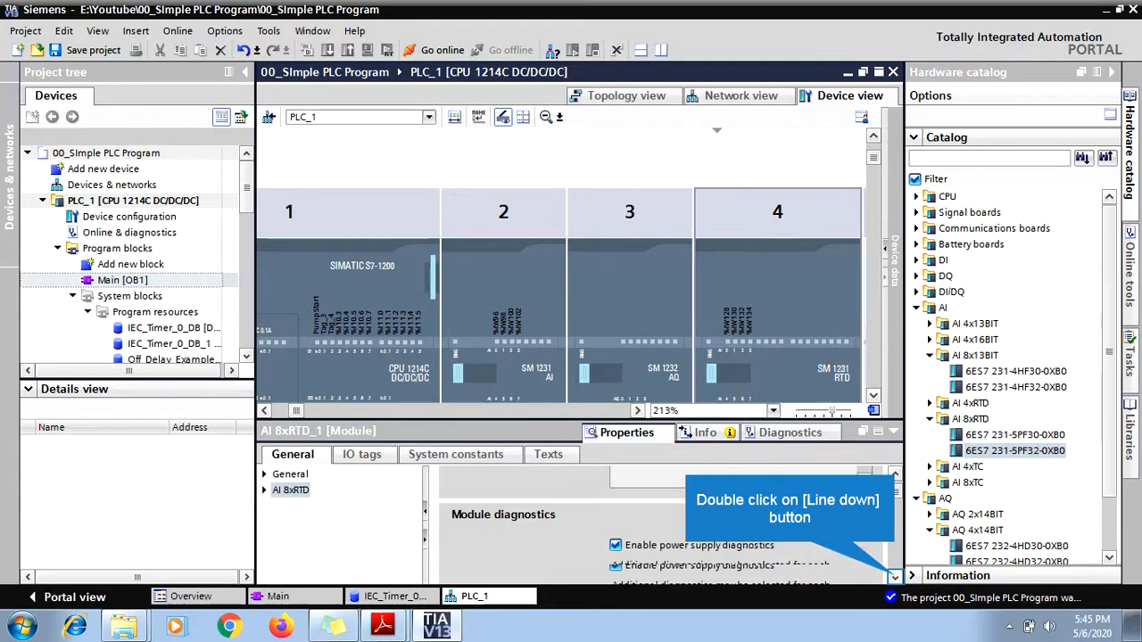
click(894, 577)
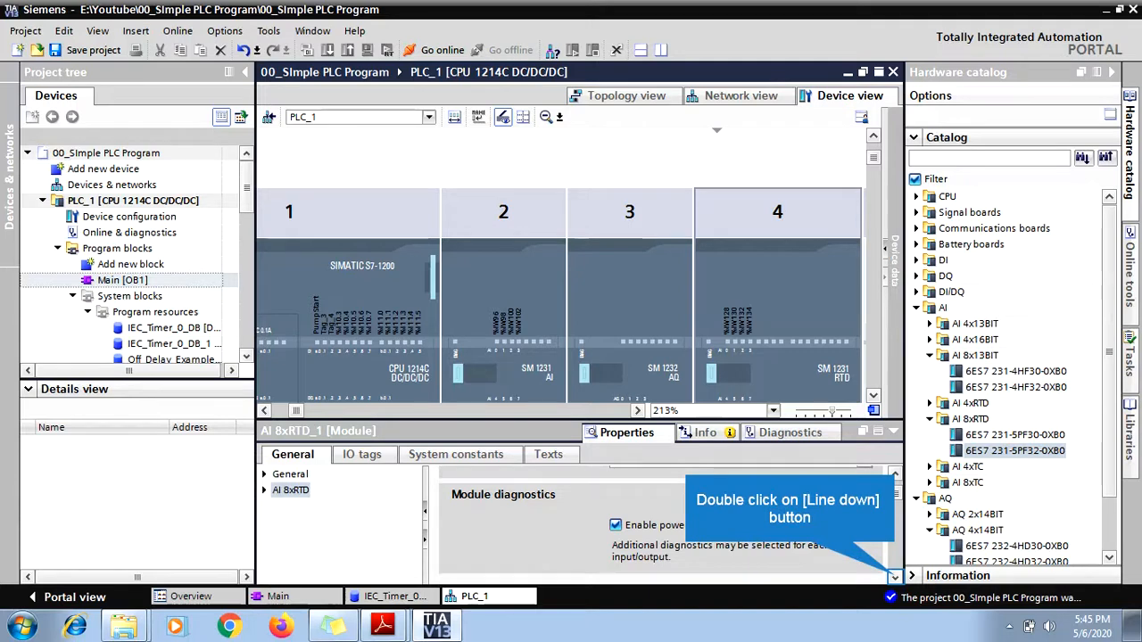
click(894, 576)
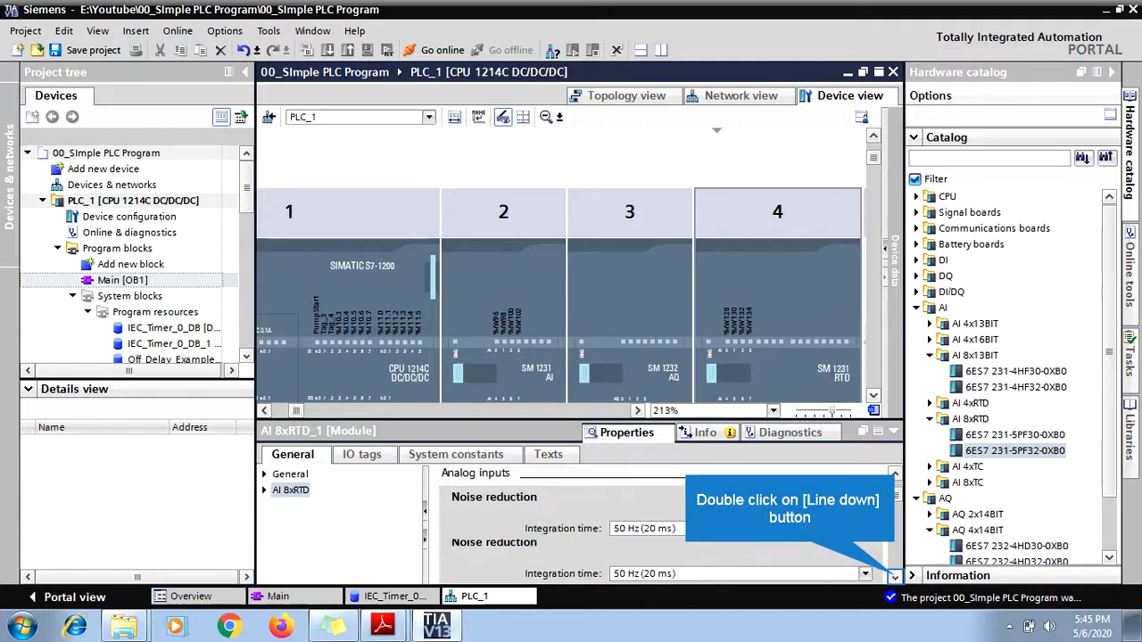
click(894, 576)
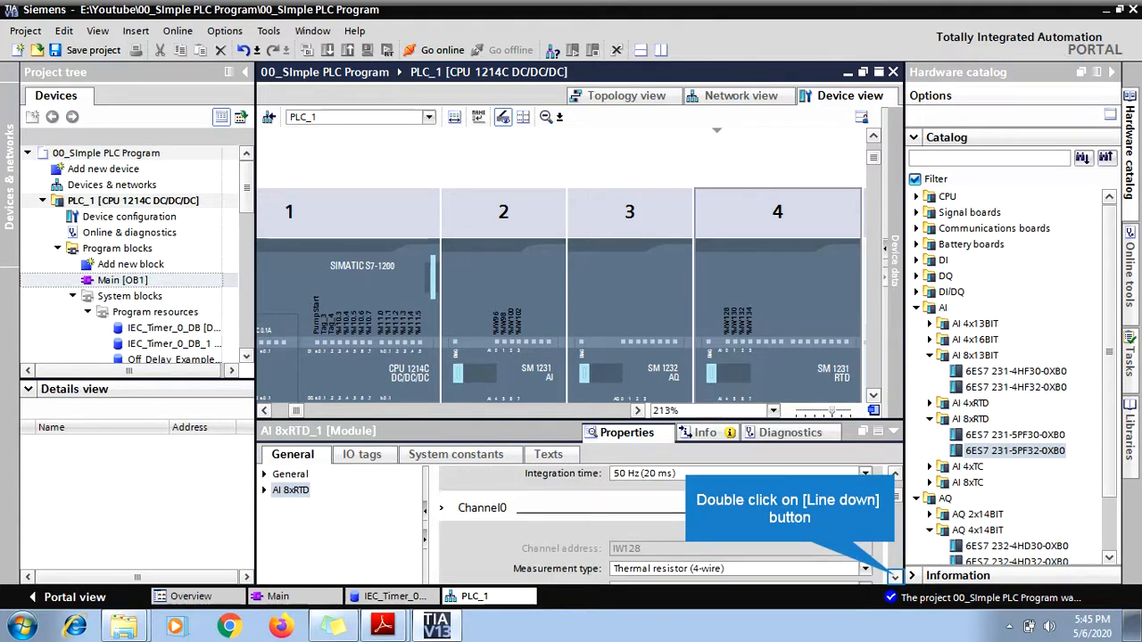
click(894, 577)
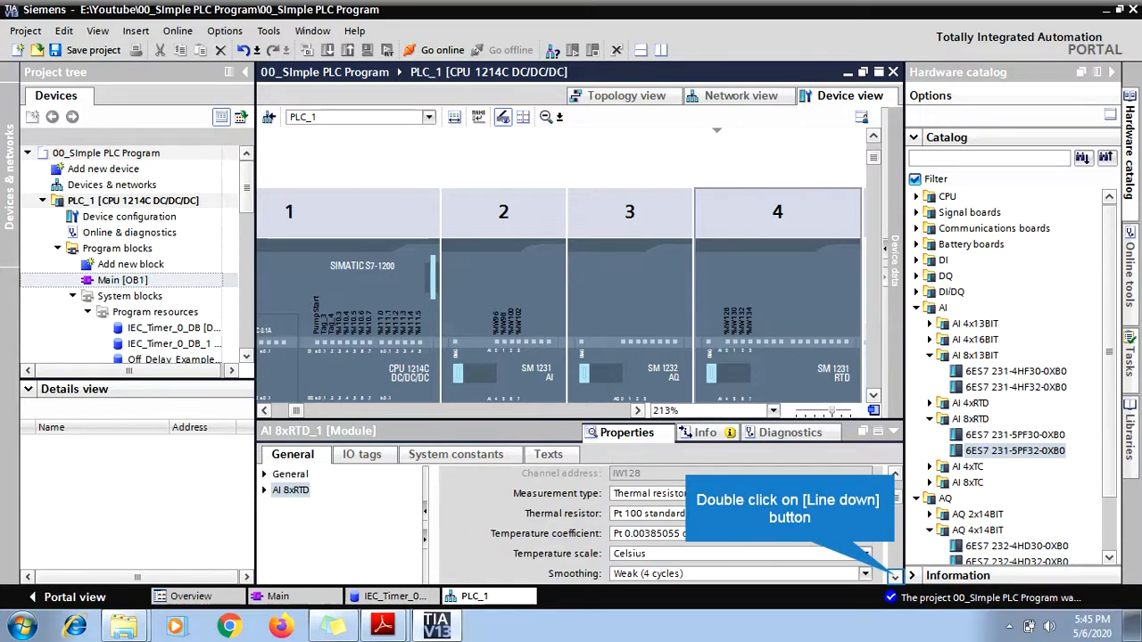
click(894, 577)
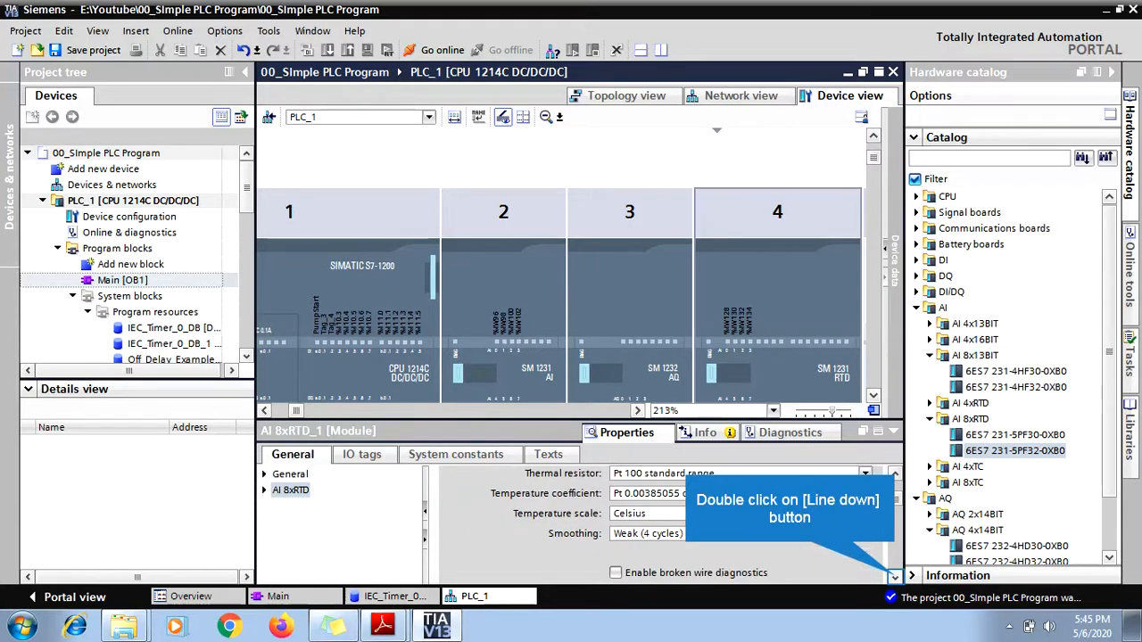
click(894, 576)
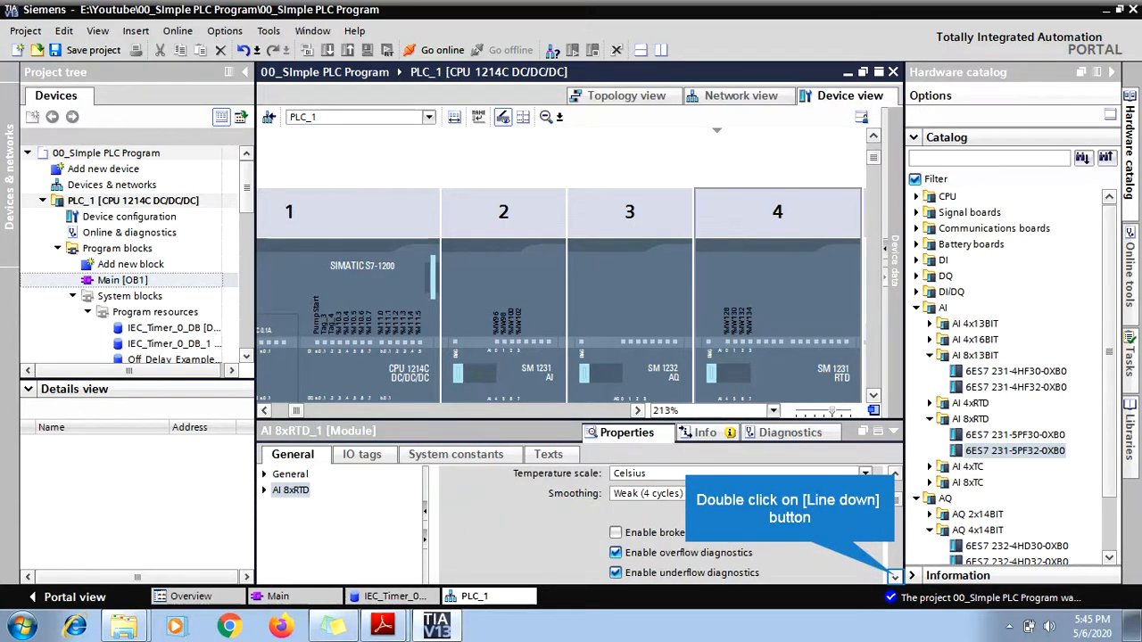
click(894, 576)
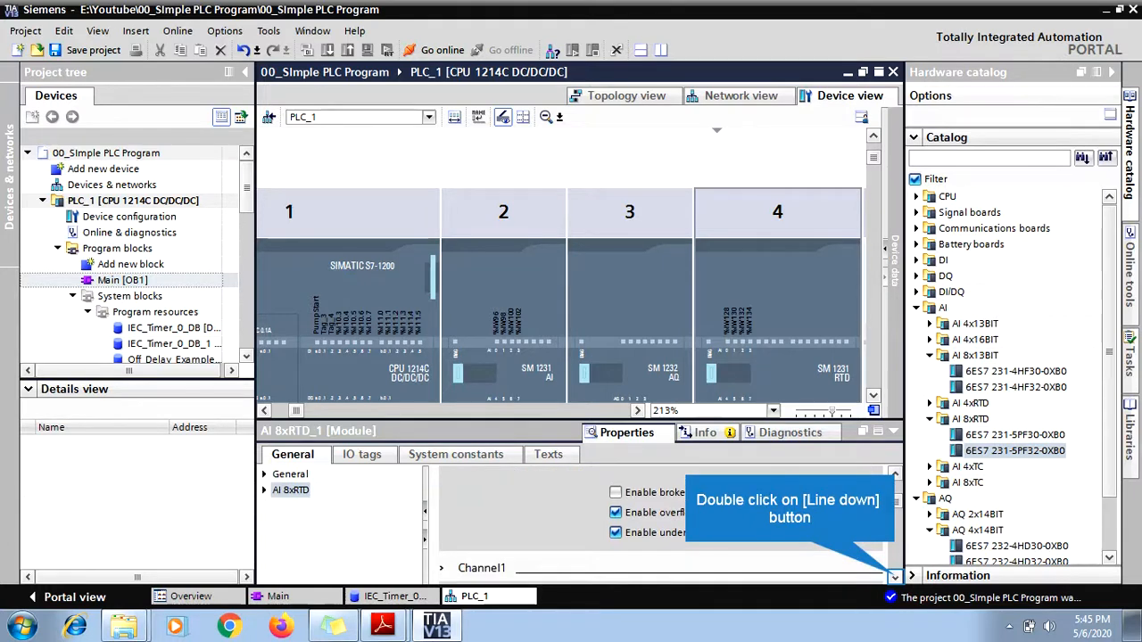
click(894, 576)
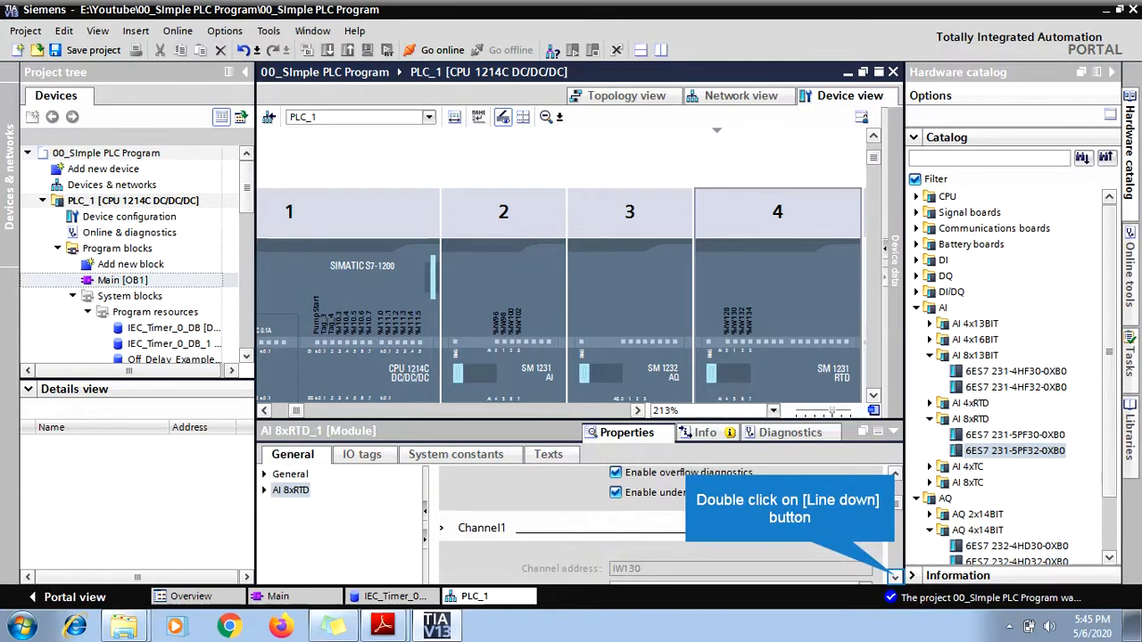
double_click(894, 576)
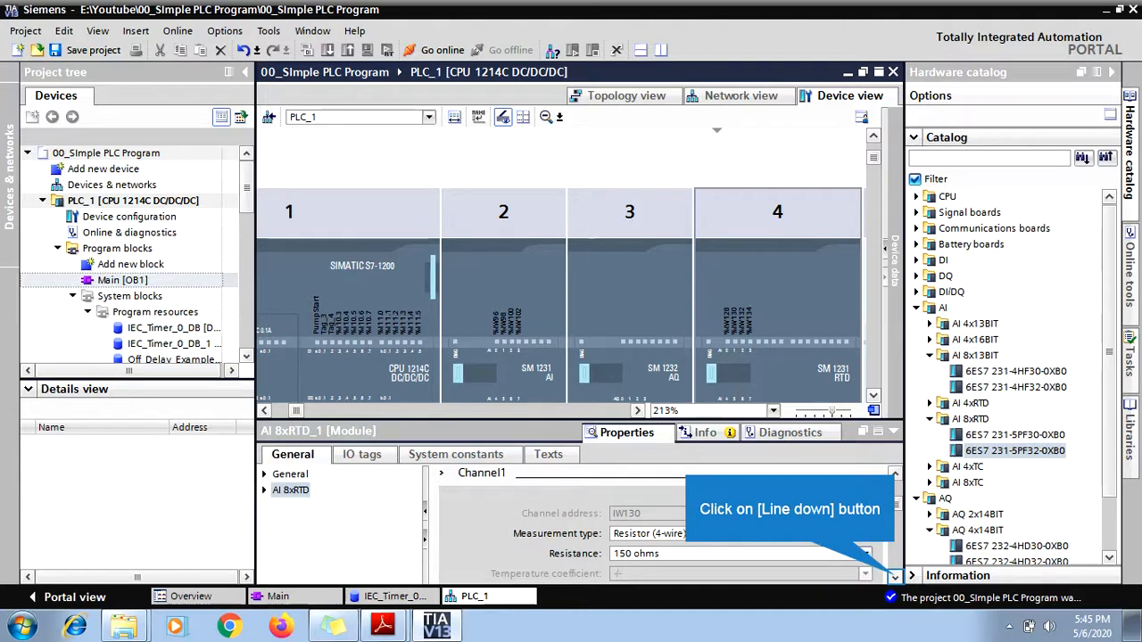
click(894, 577)
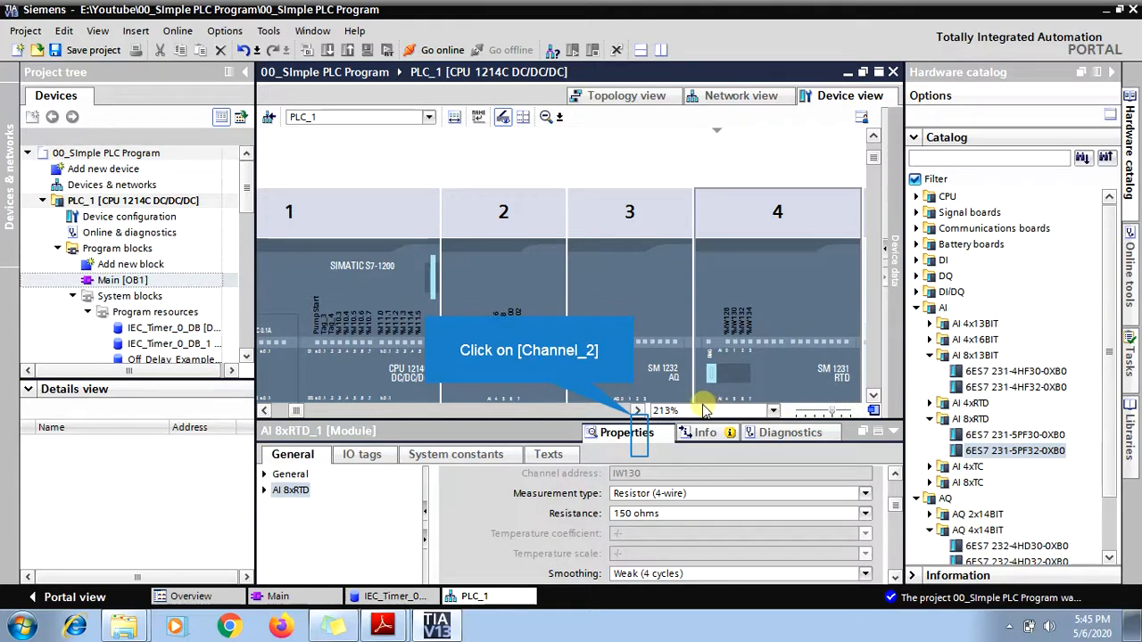
Add the AI 8xTC thermocouple module 6ES7 231-5QF32-0XB0 from the hardware catalog to slot 5 of the rack.
click(636, 412)
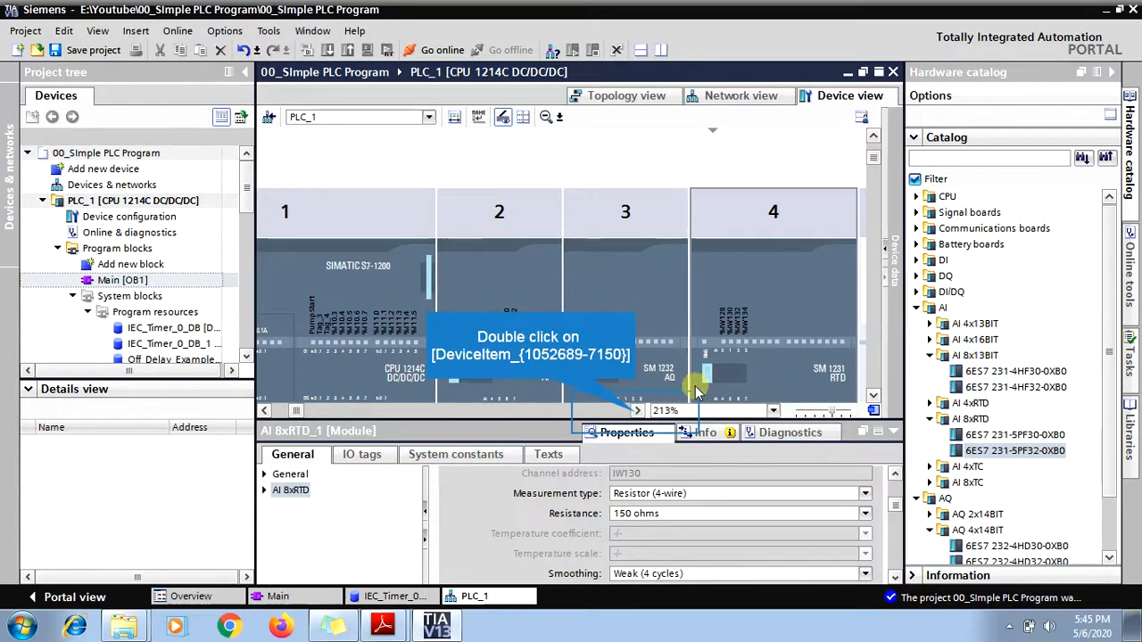
double_click(636, 412)
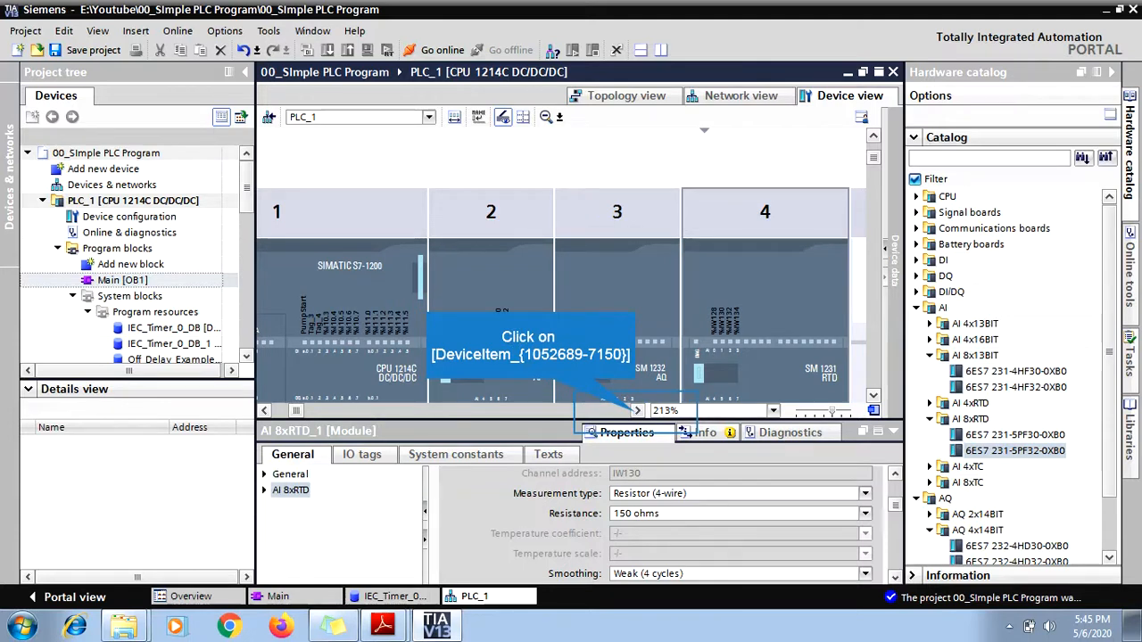
click(636, 412)
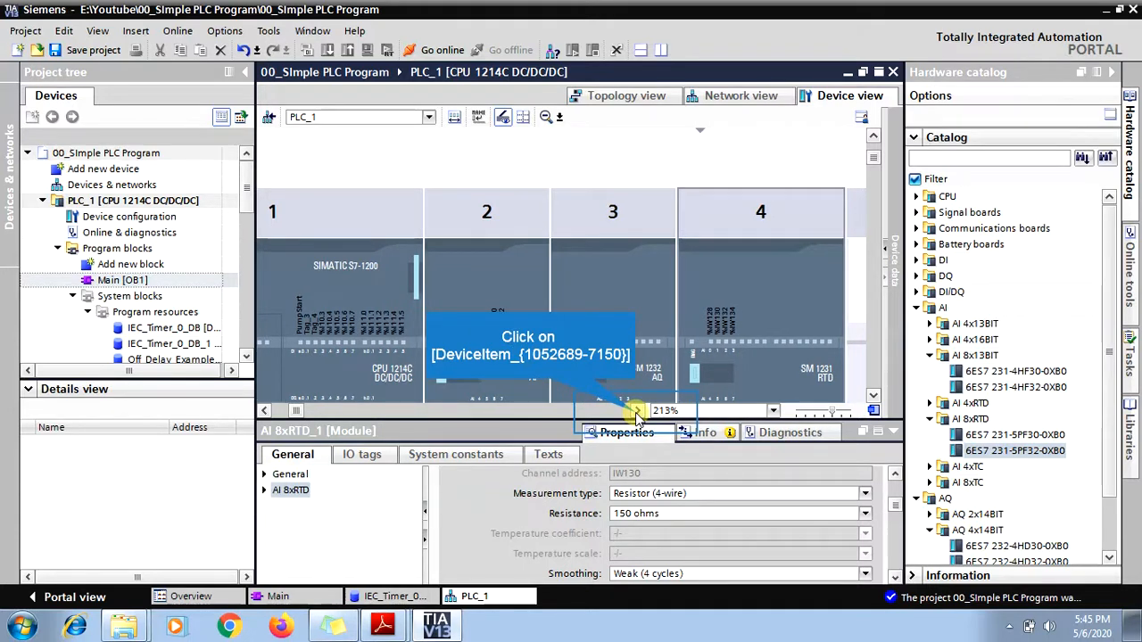
click(636, 411)
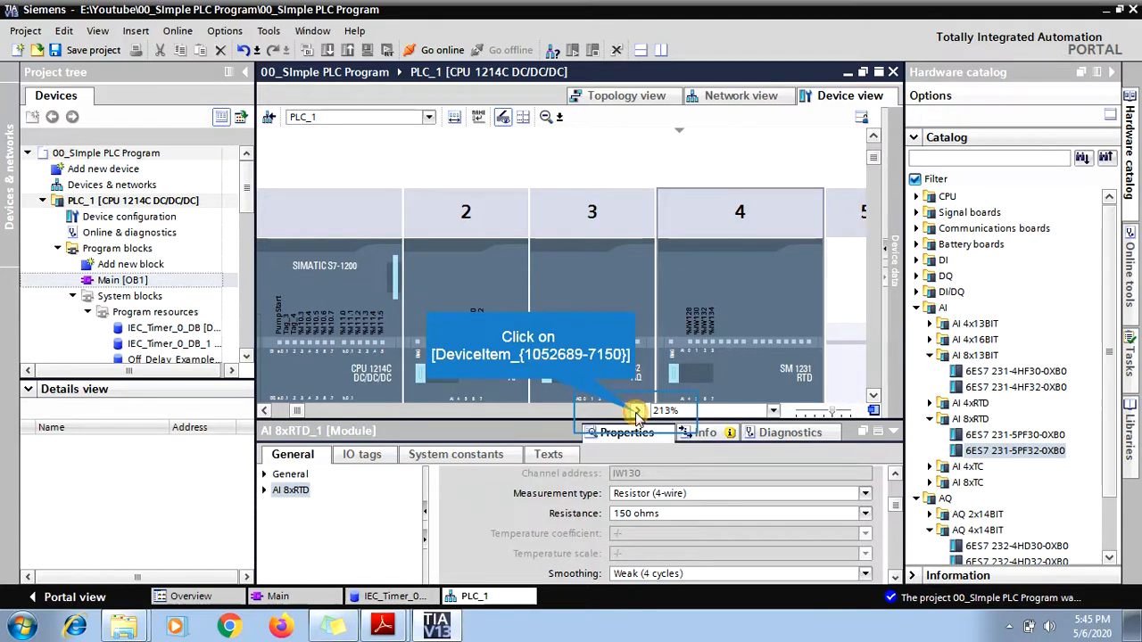
click(636, 412)
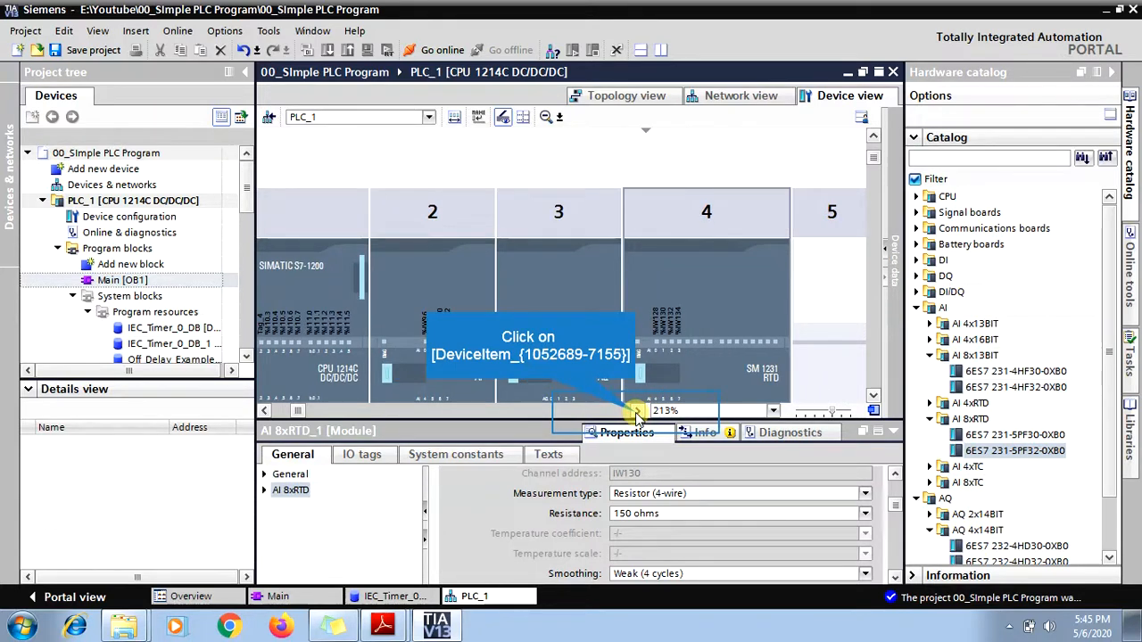
click(636, 411)
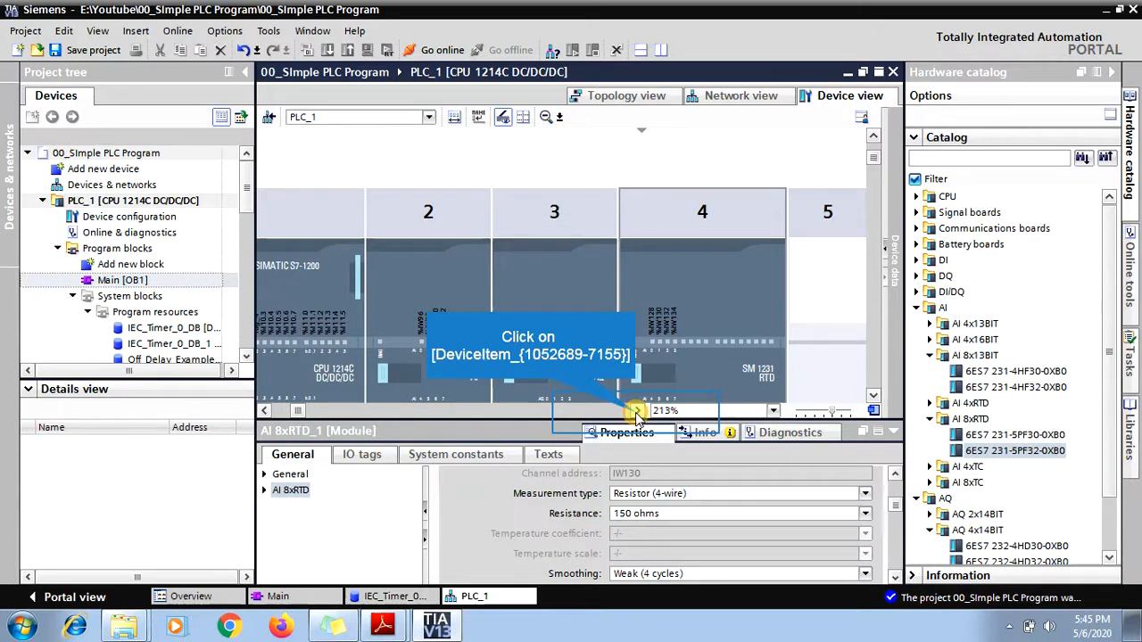
click(636, 411)
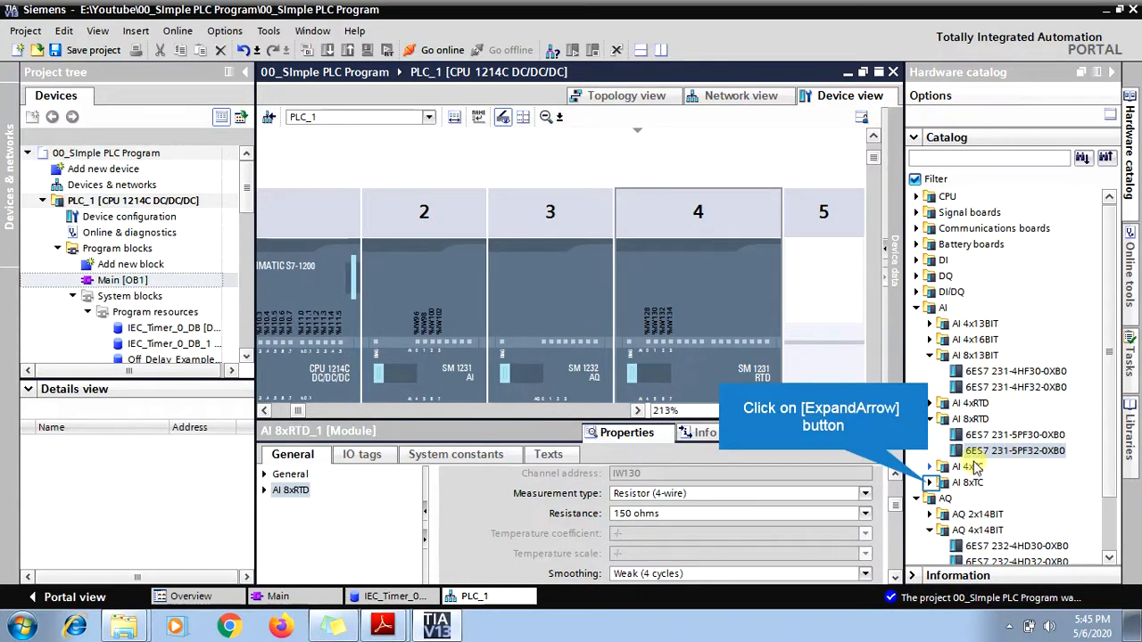
click(931, 484)
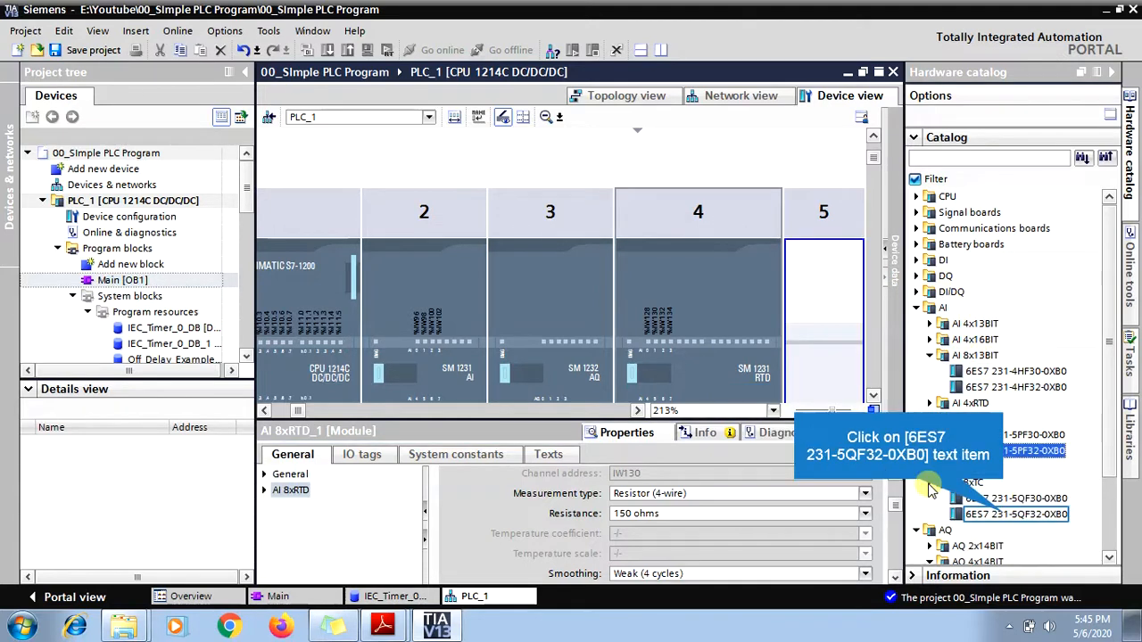
click(1005, 516)
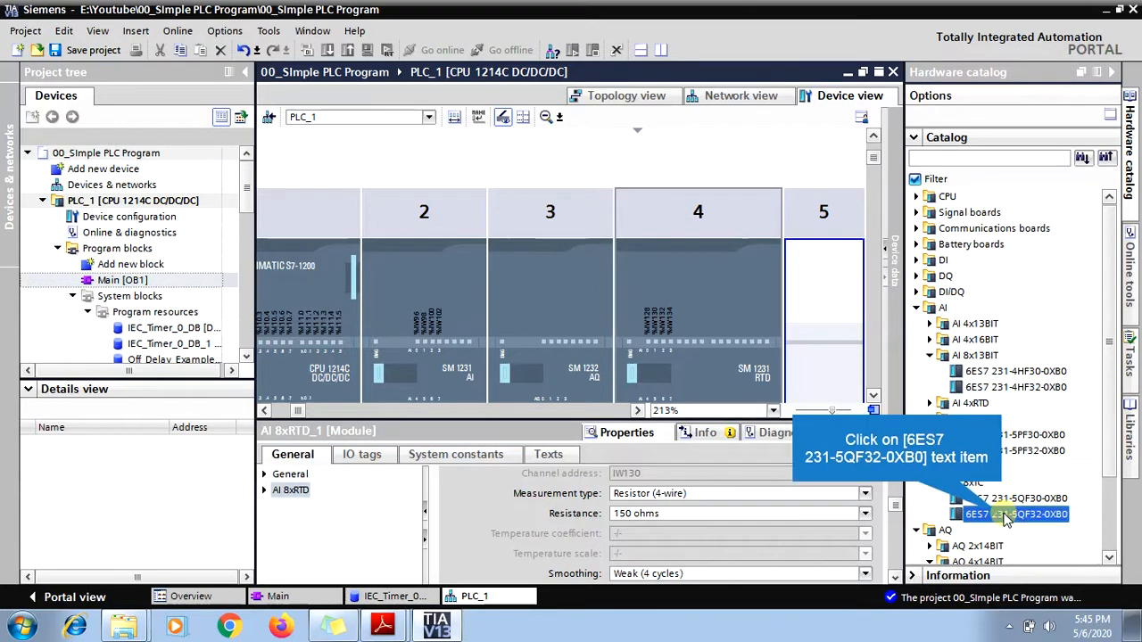
drag(1005, 516, 785, 323)
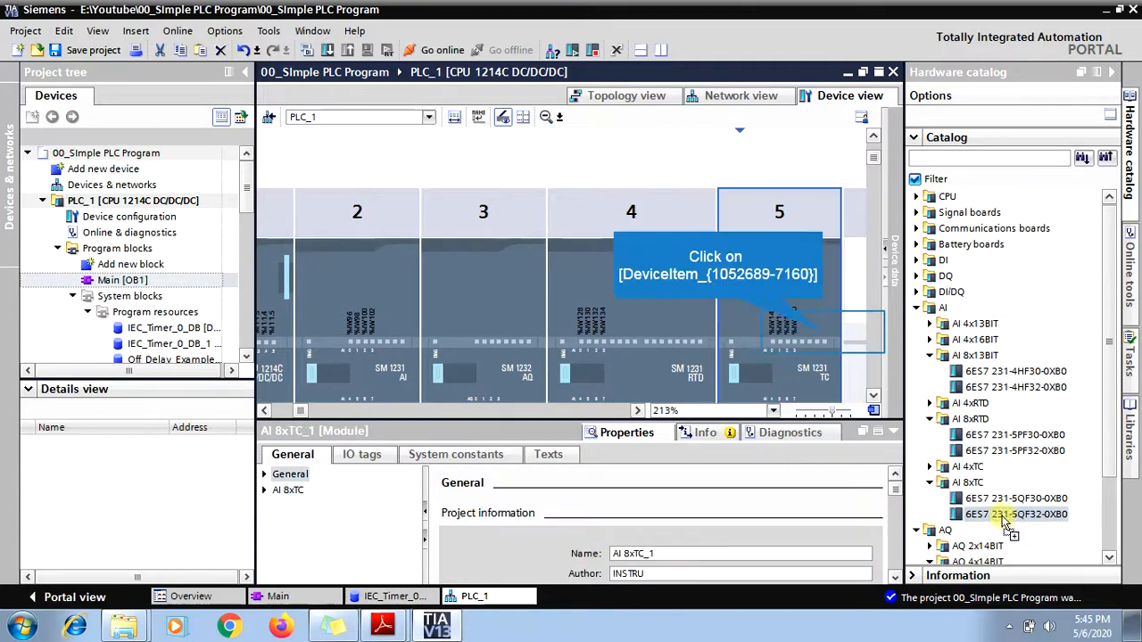
Check the input addresses assigned to the thermocouple module in slot 5.
click(822, 335)
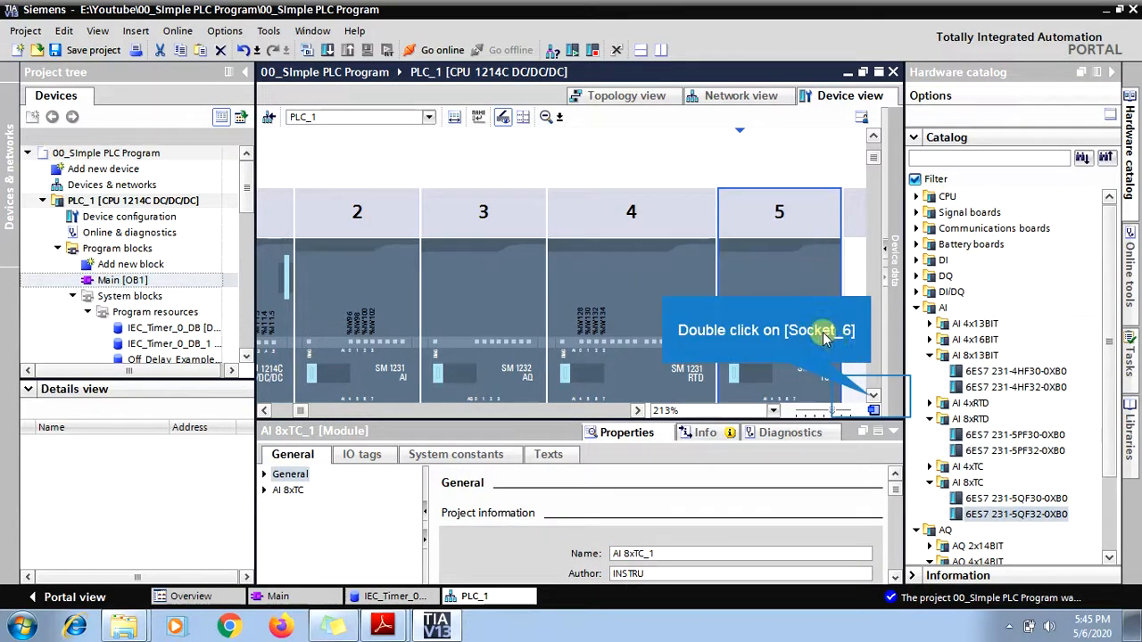
double_click(872, 400)
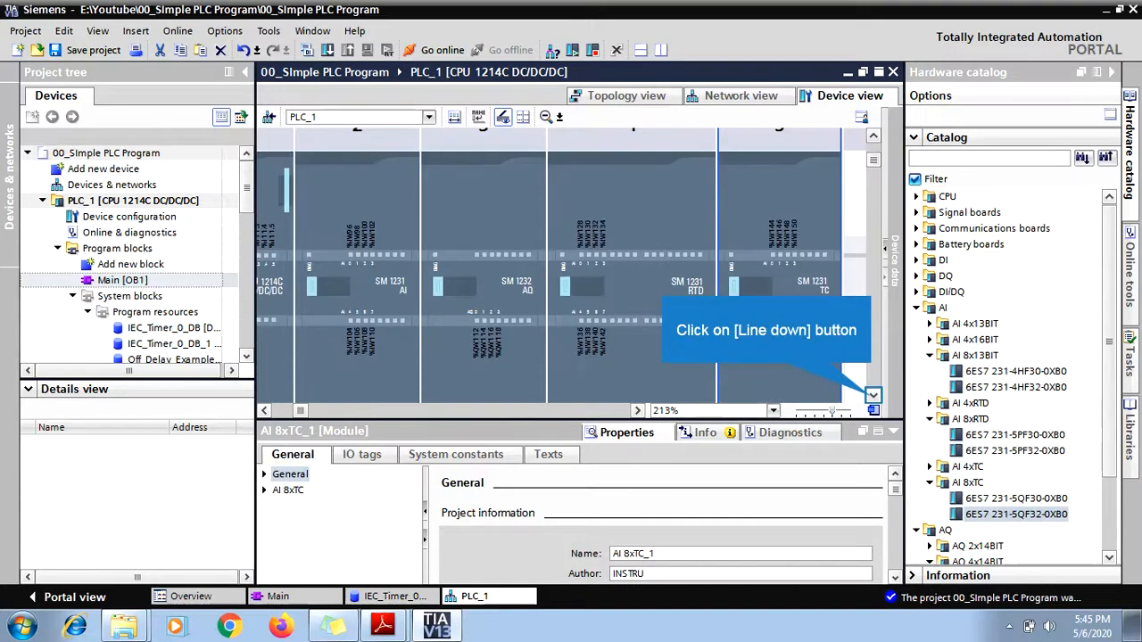
click(872, 395)
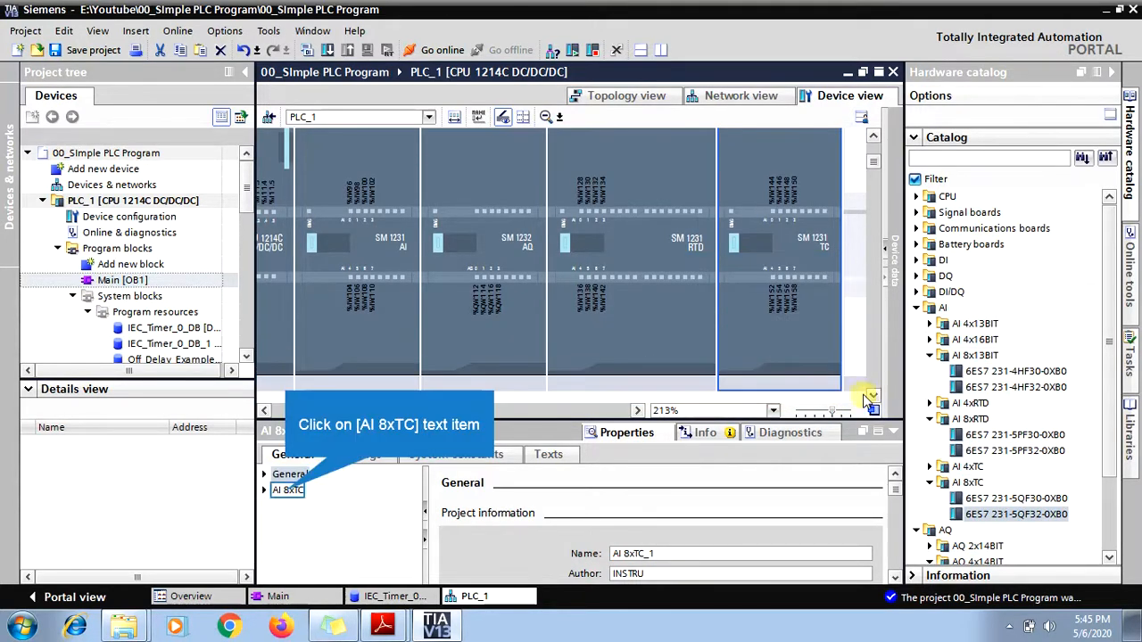
Open the AI 8xTC parameters and examine the measurement type options available for Channel0.
click(287, 489)
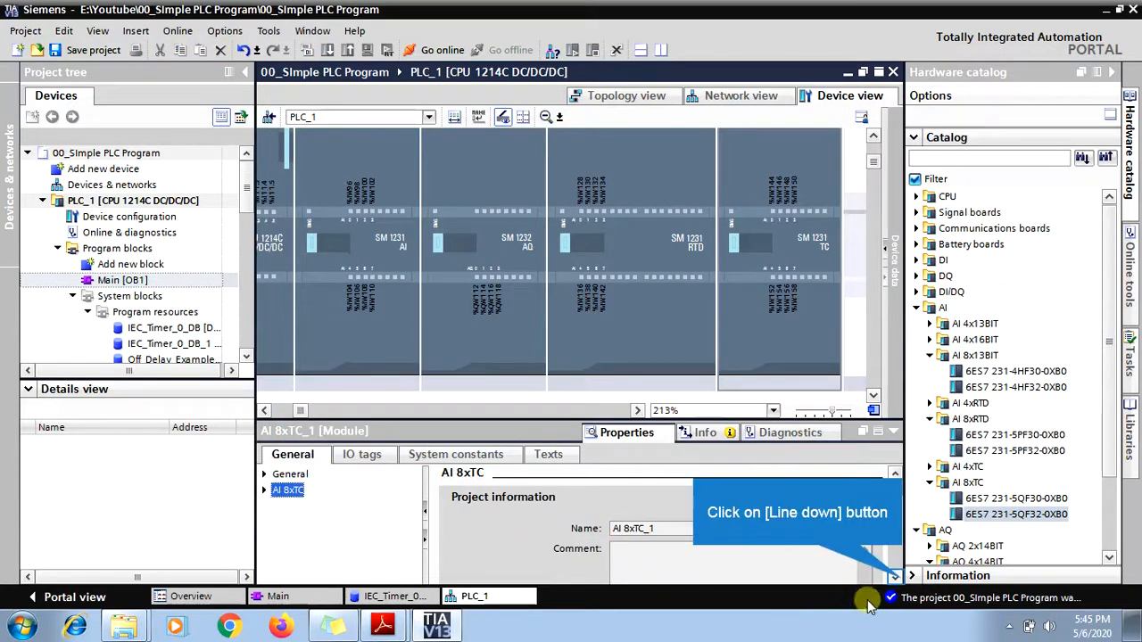
click(897, 575)
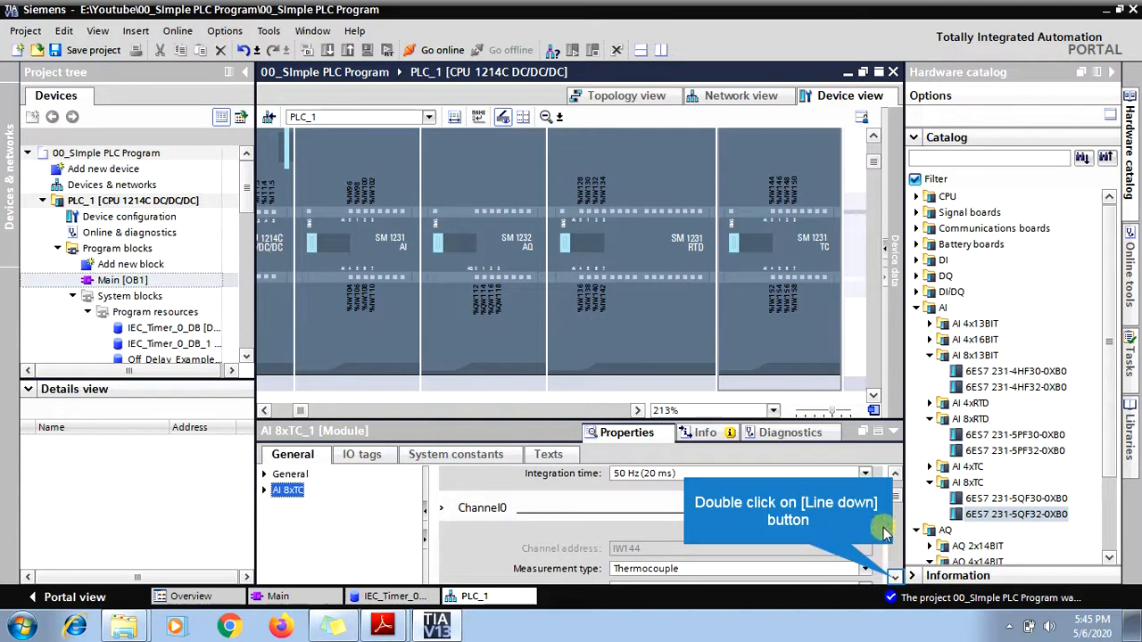
double_click(894, 576)
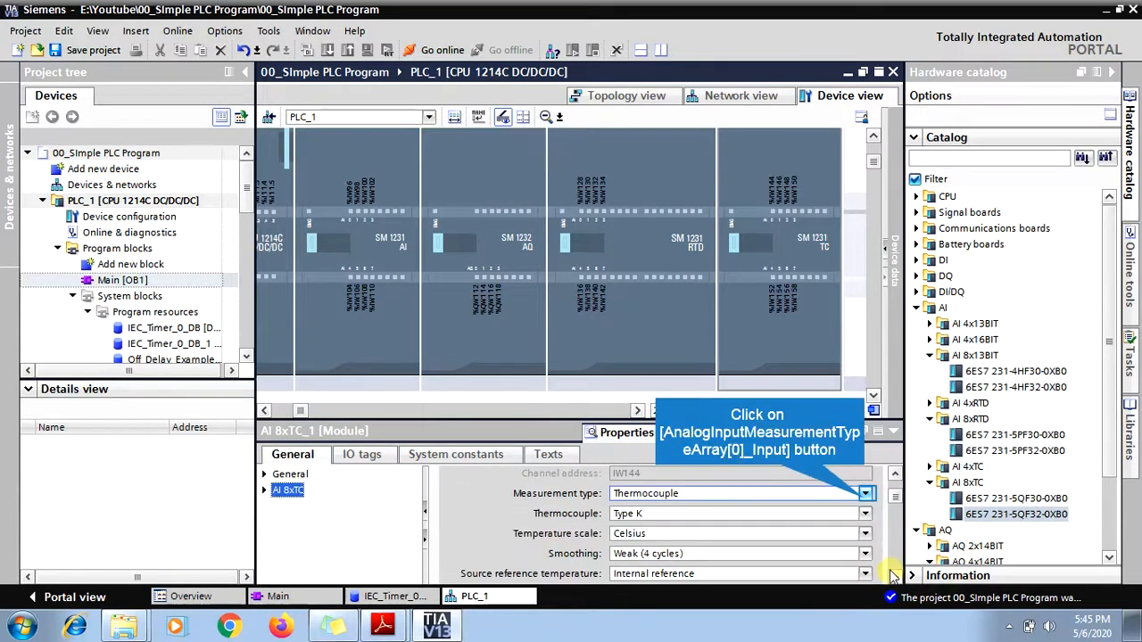
click(865, 499)
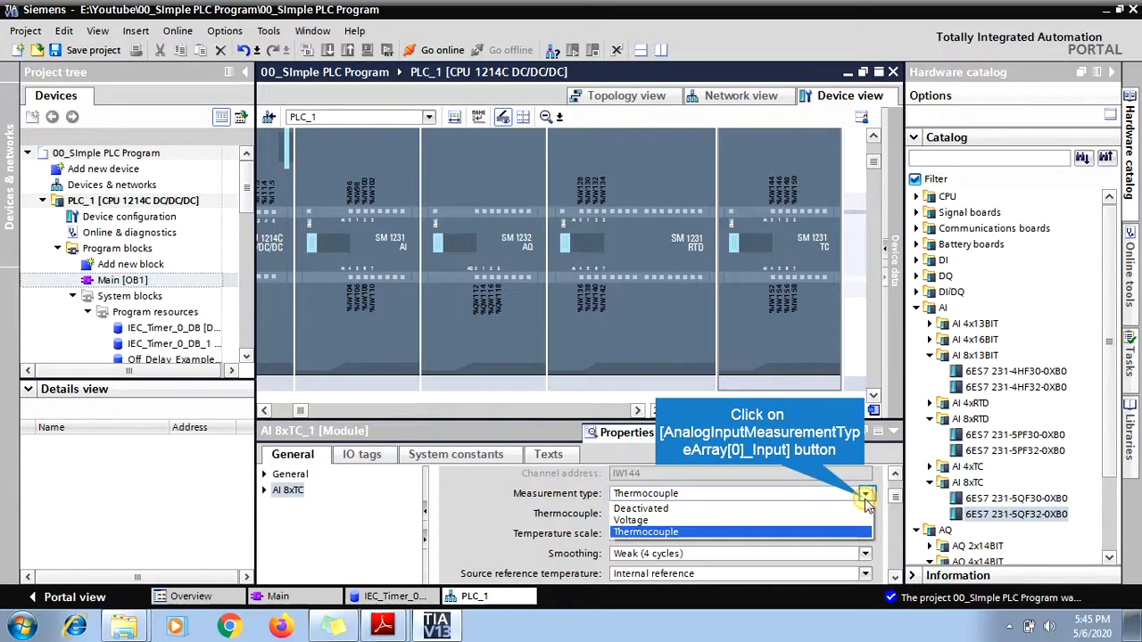
click(865, 500)
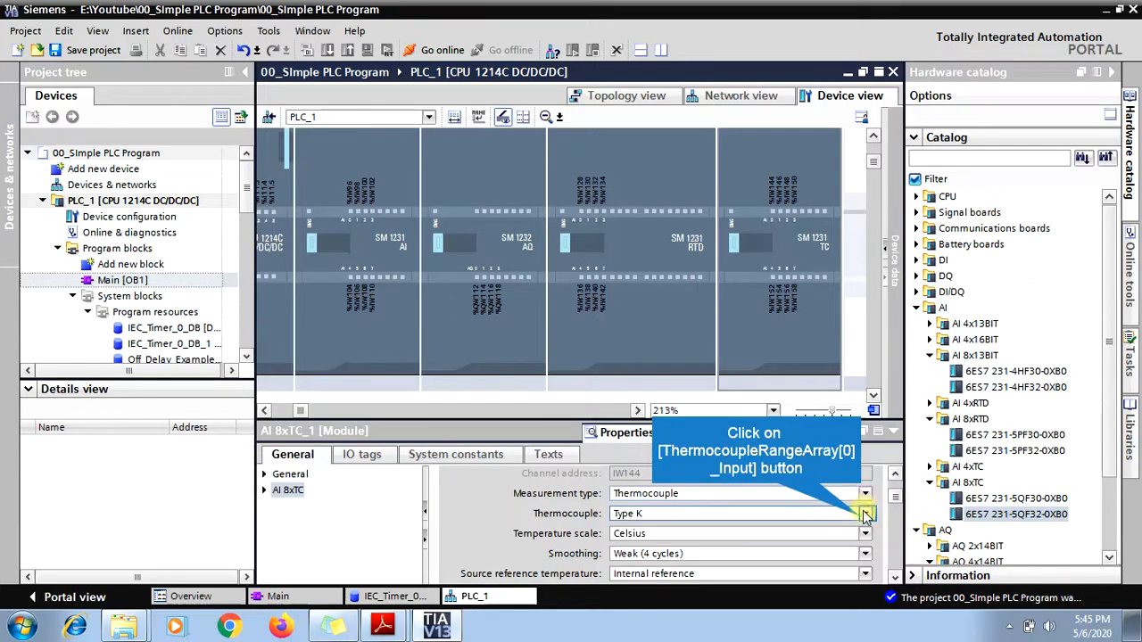
Examine the thermocouple type, temperature scale and source reference temperature options of Channel0 on the thermocouple module.
click(865, 515)
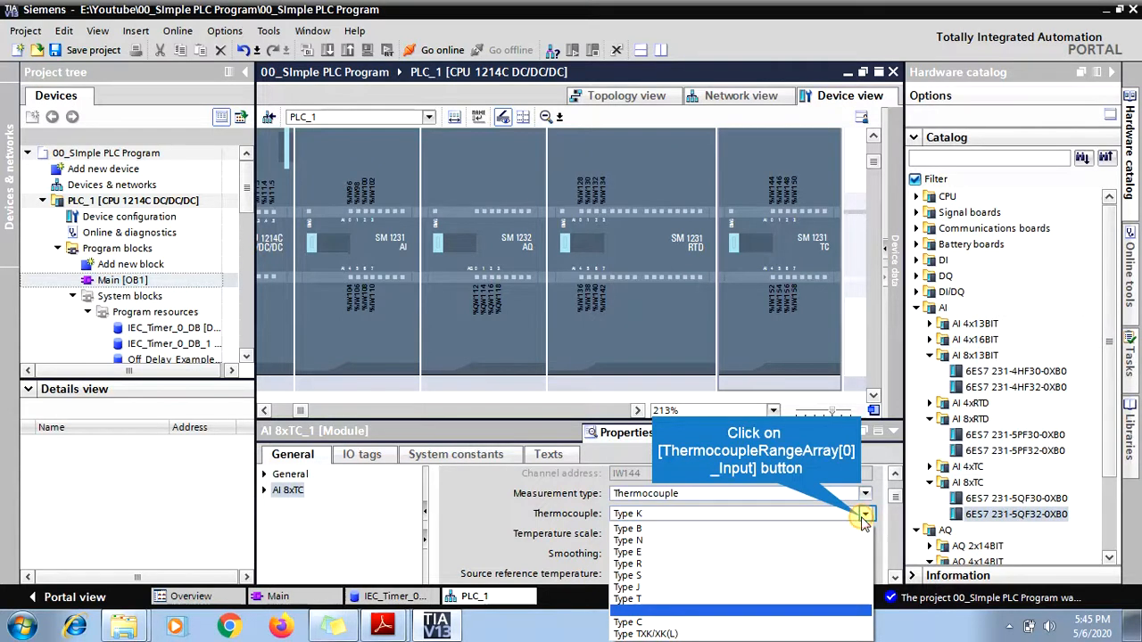
click(864, 521)
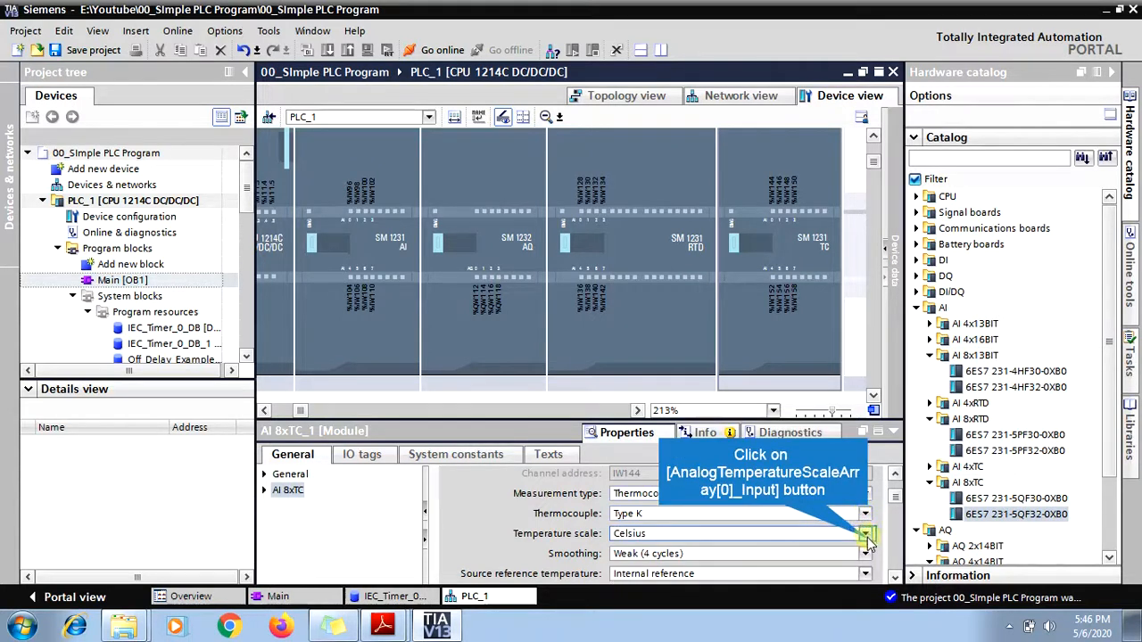
click(866, 534)
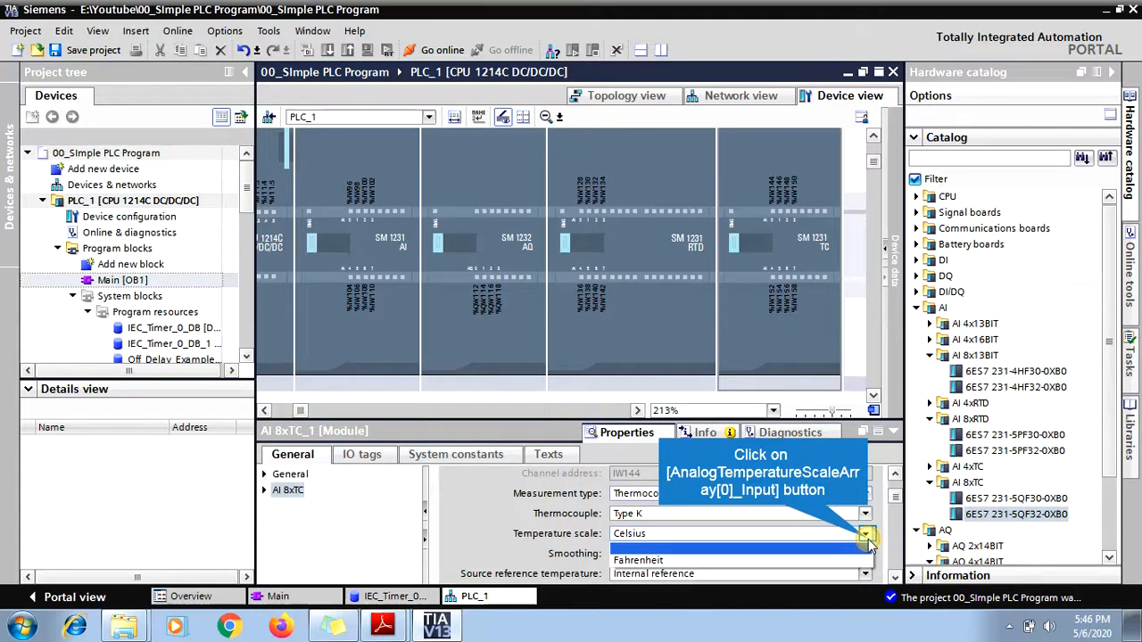
click(867, 543)
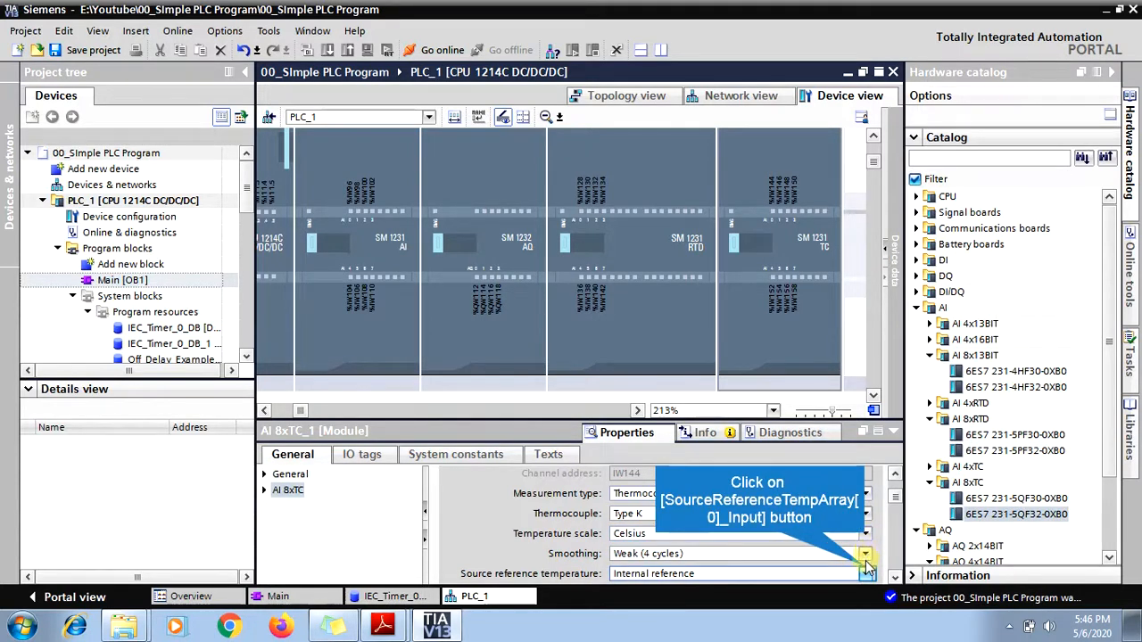
click(866, 573)
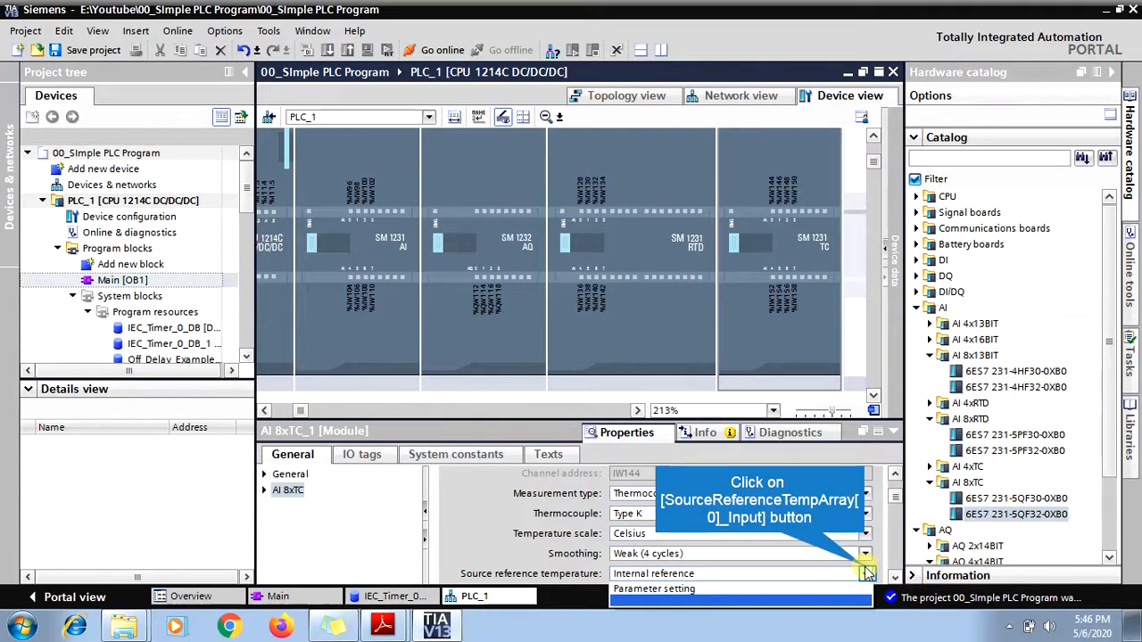
click(866, 571)
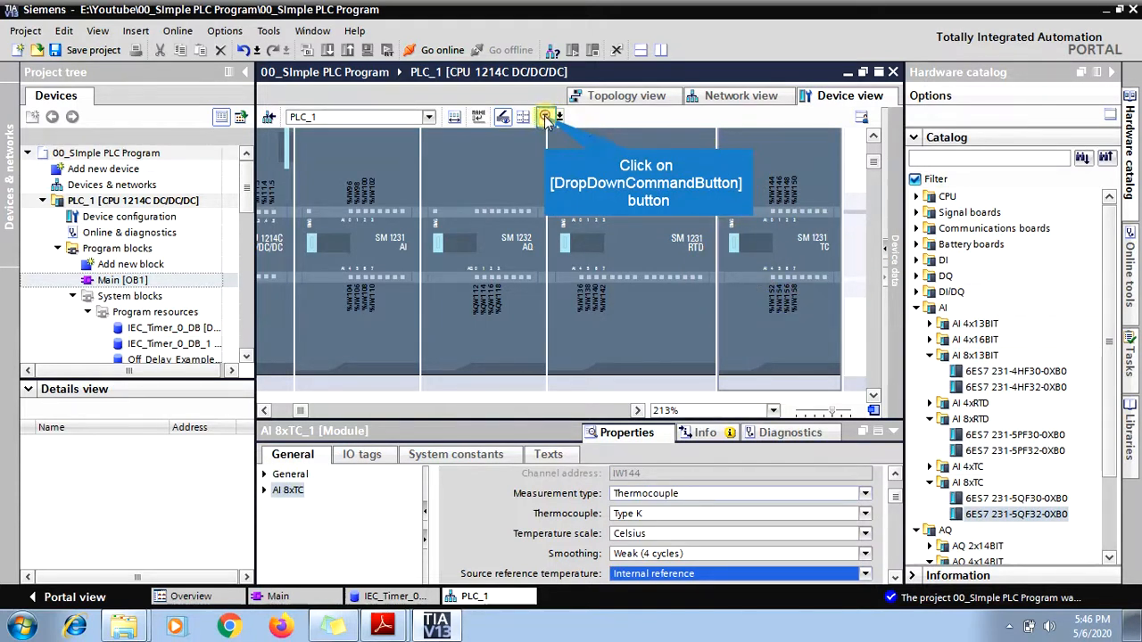
Review the rack layout from the added modules to the communication slots, and select the empty slot 101.
click(546, 118)
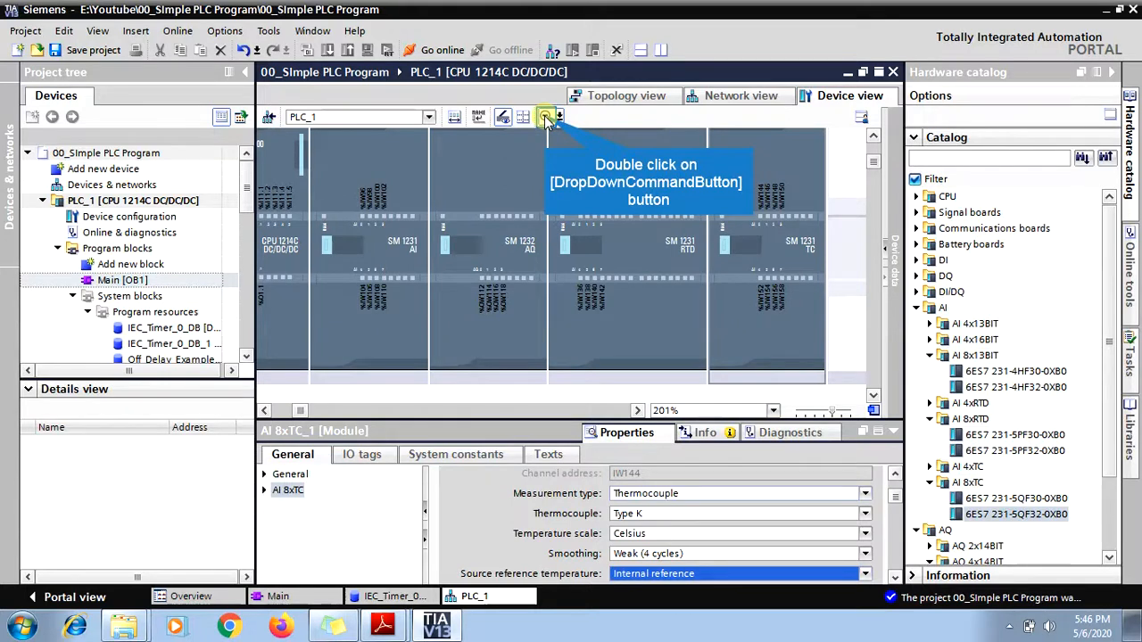
double_click(546, 119)
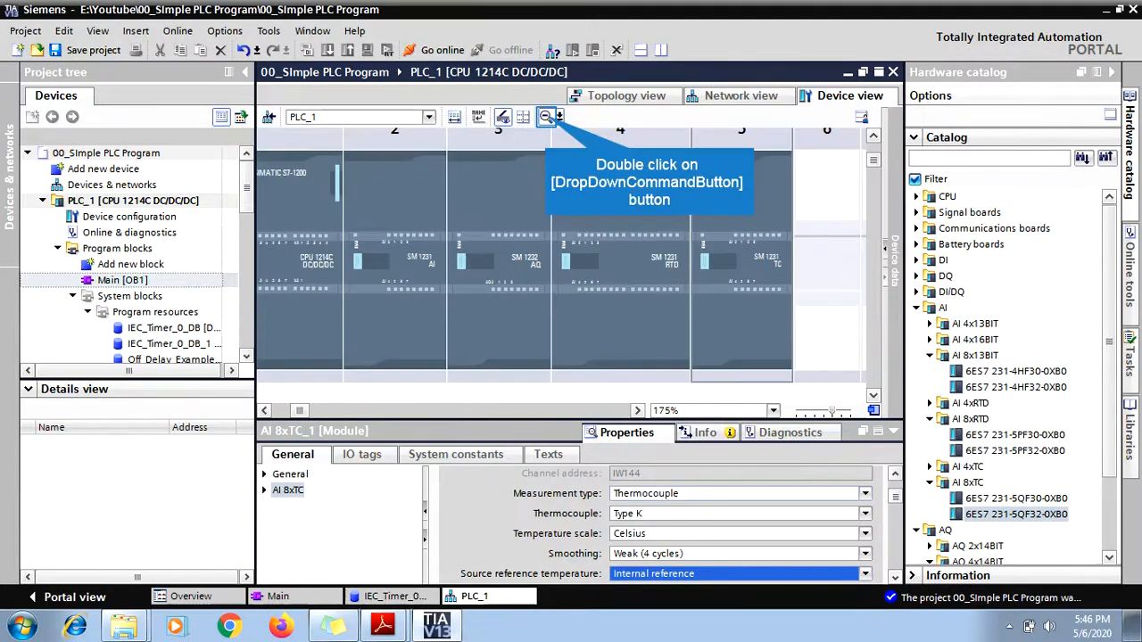
click(546, 116)
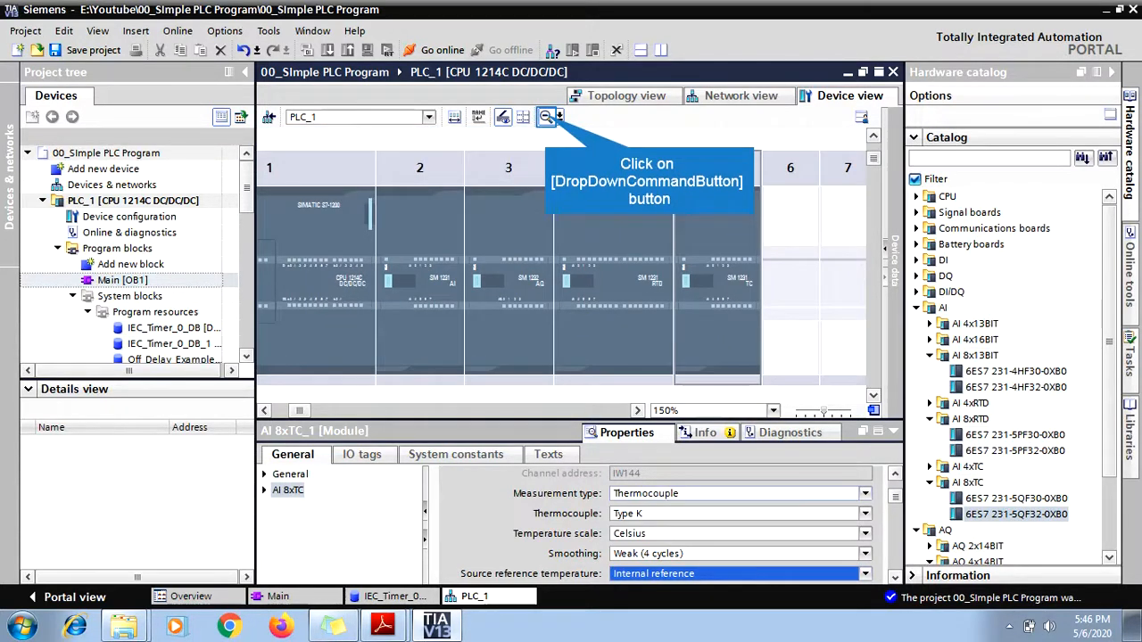
click(547, 118)
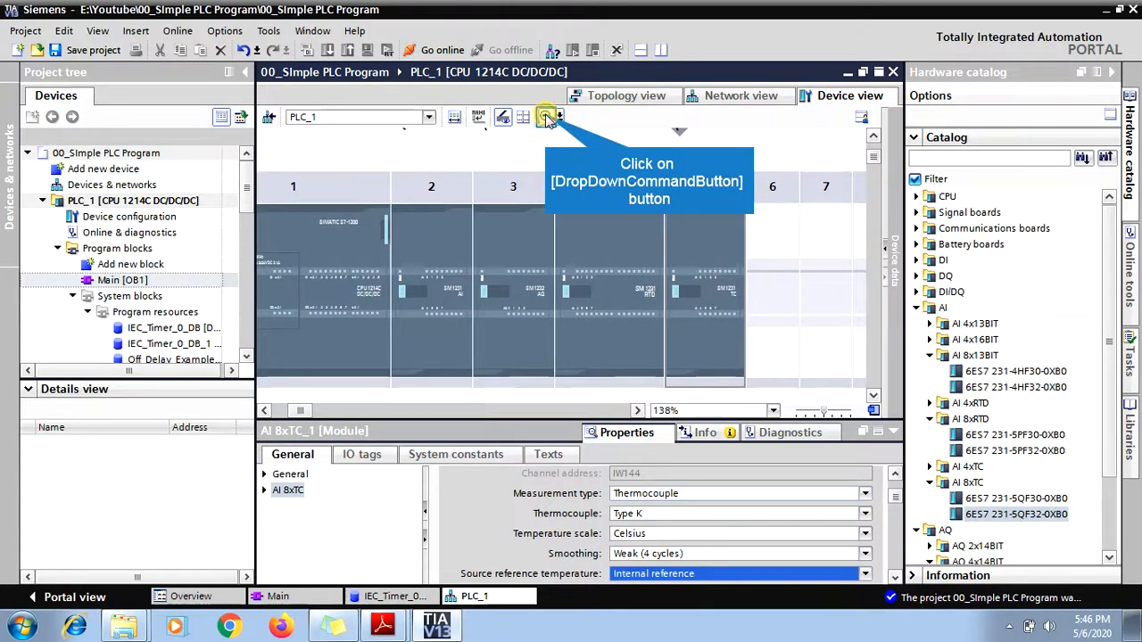
click(547, 118)
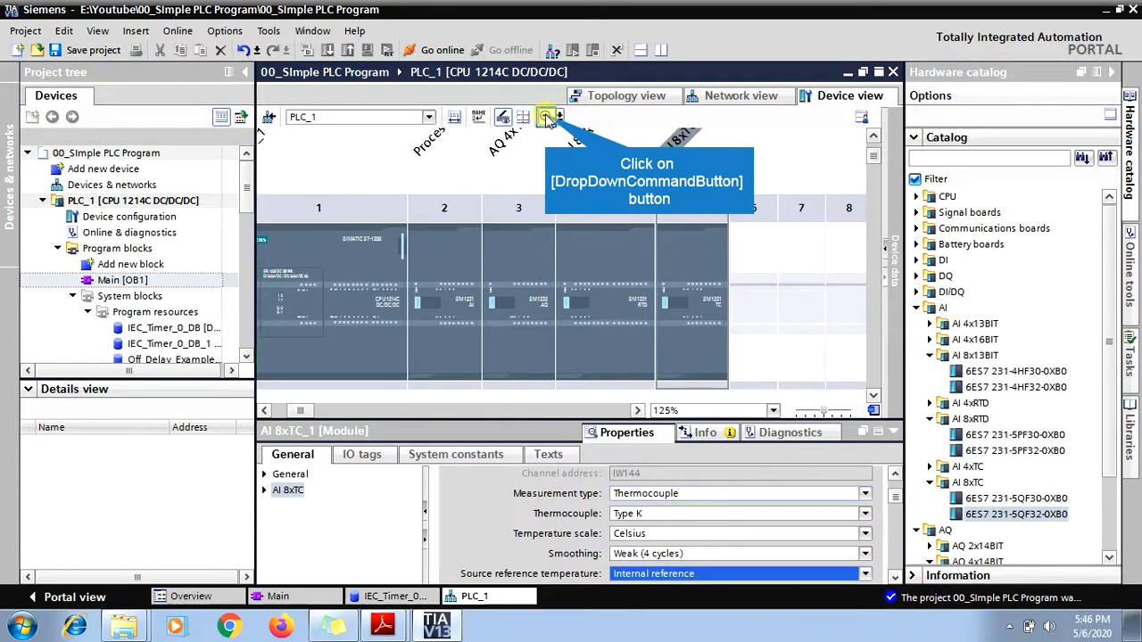
click(546, 119)
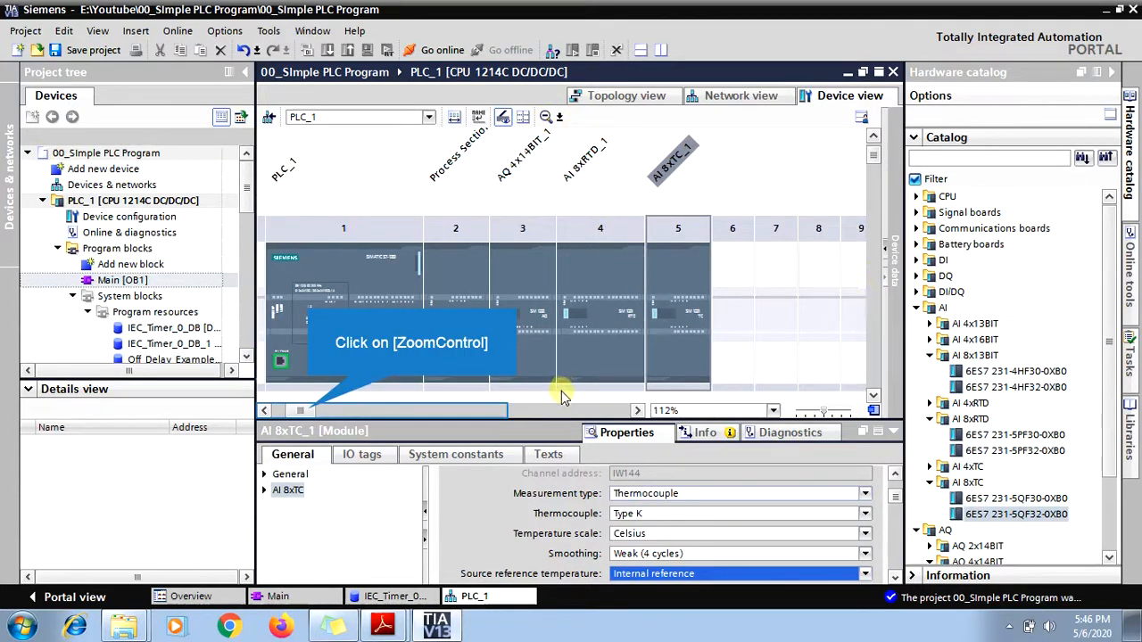
click(308, 412)
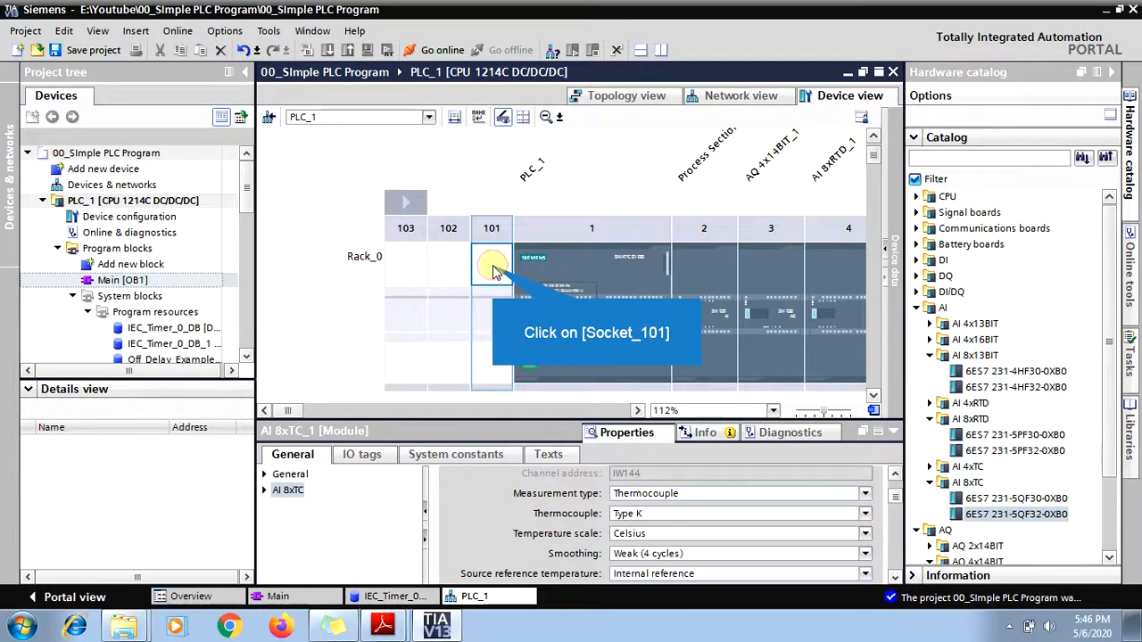
click(494, 267)
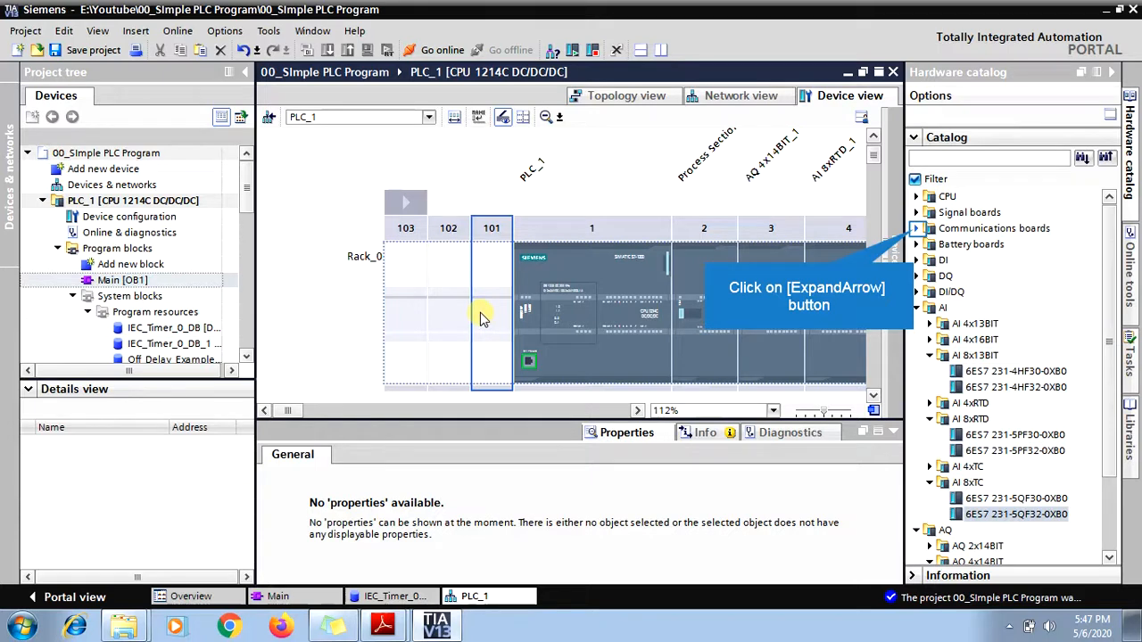
Try to place the CB 1241 (RS485) point-to-point communications board 6ES7 241-1CH30-1XB0 in slot 101.
click(915, 229)
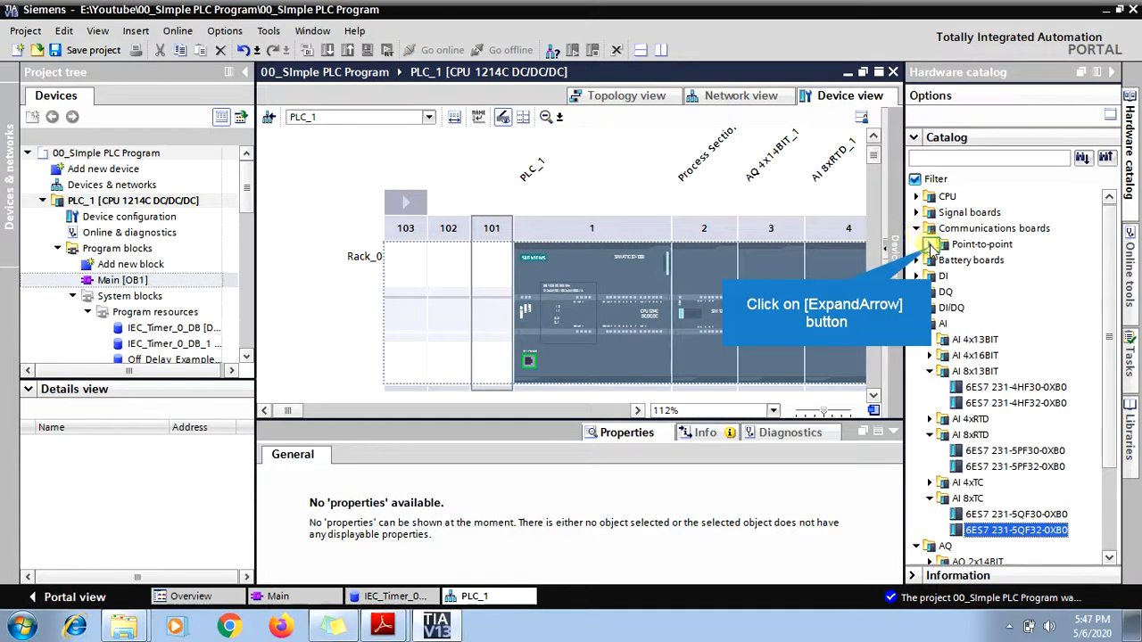
click(931, 246)
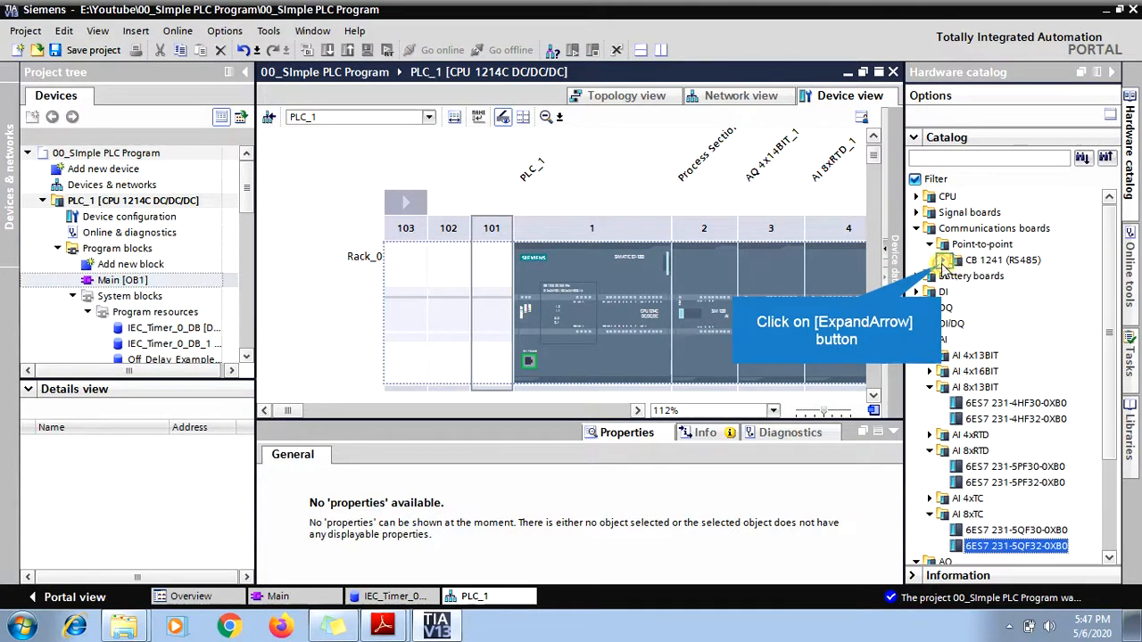
click(944, 260)
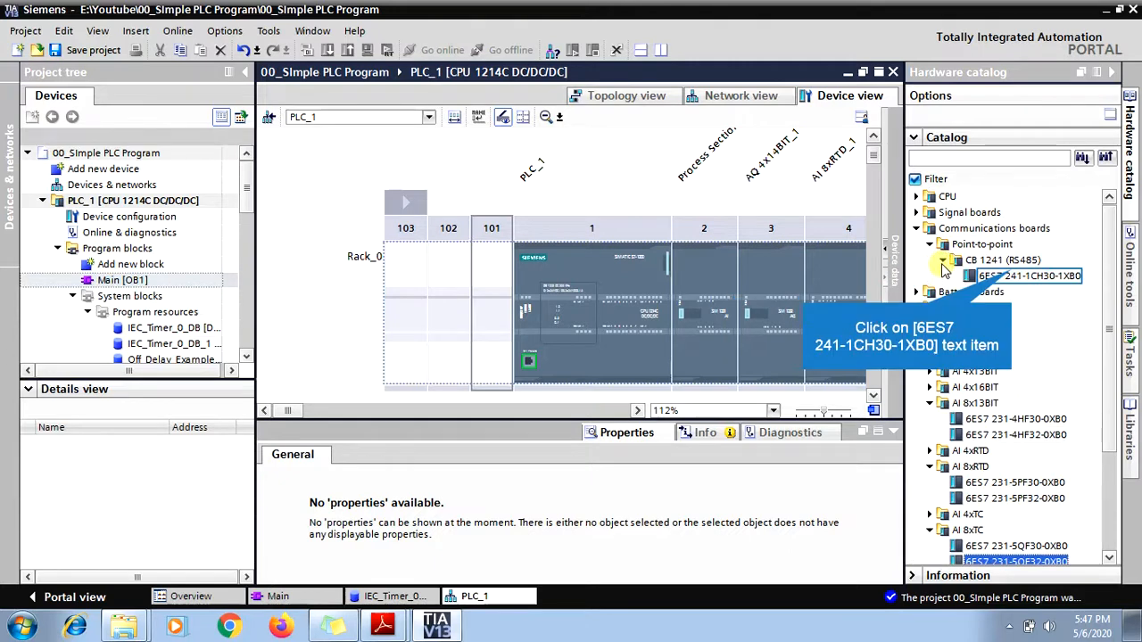
click(1012, 273)
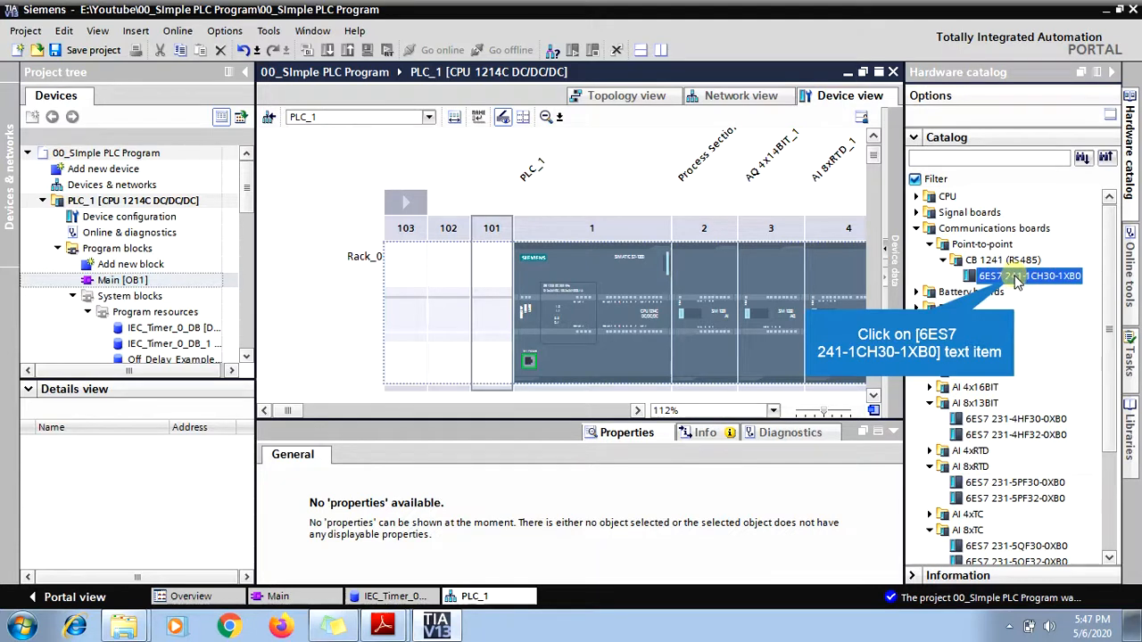
drag(1017, 279, 504, 284)
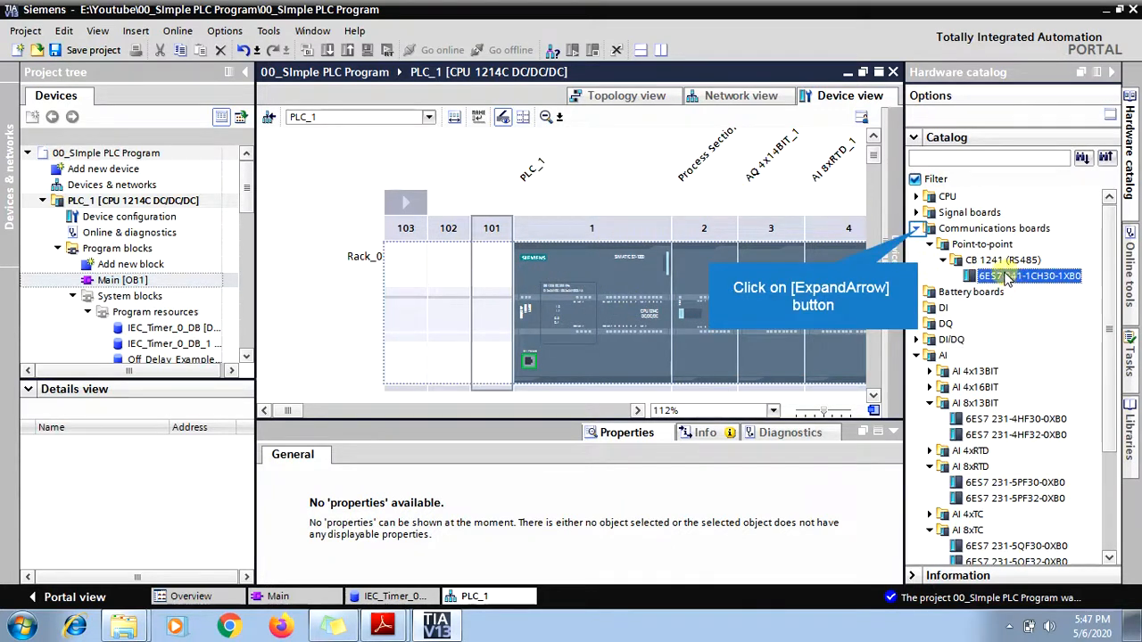
click(916, 229)
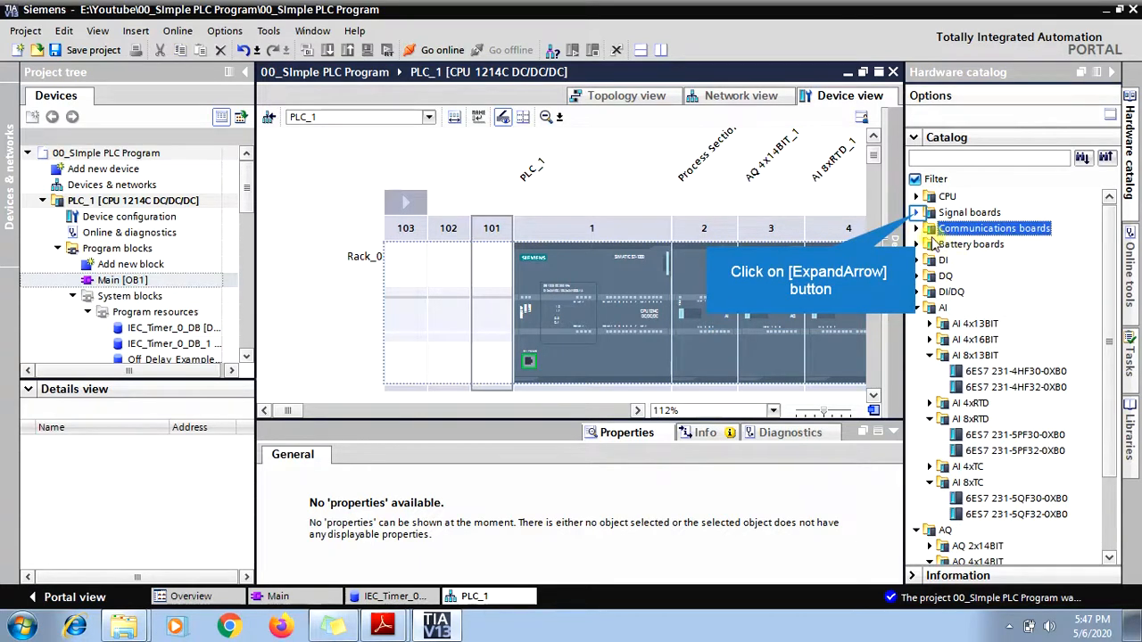
click(917, 213)
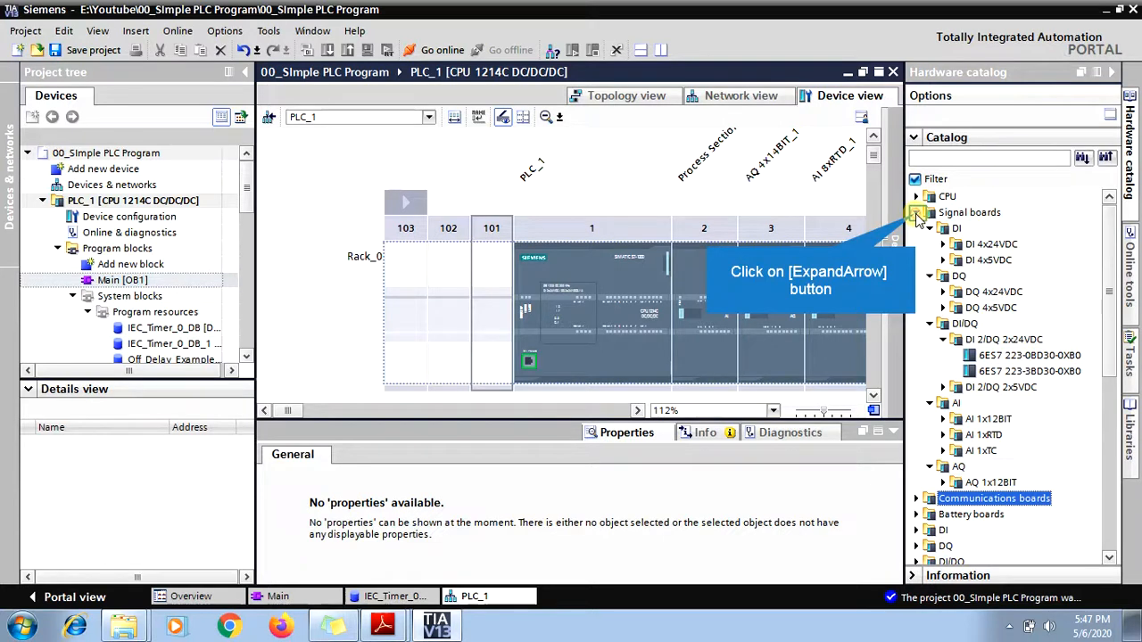
click(916, 213)
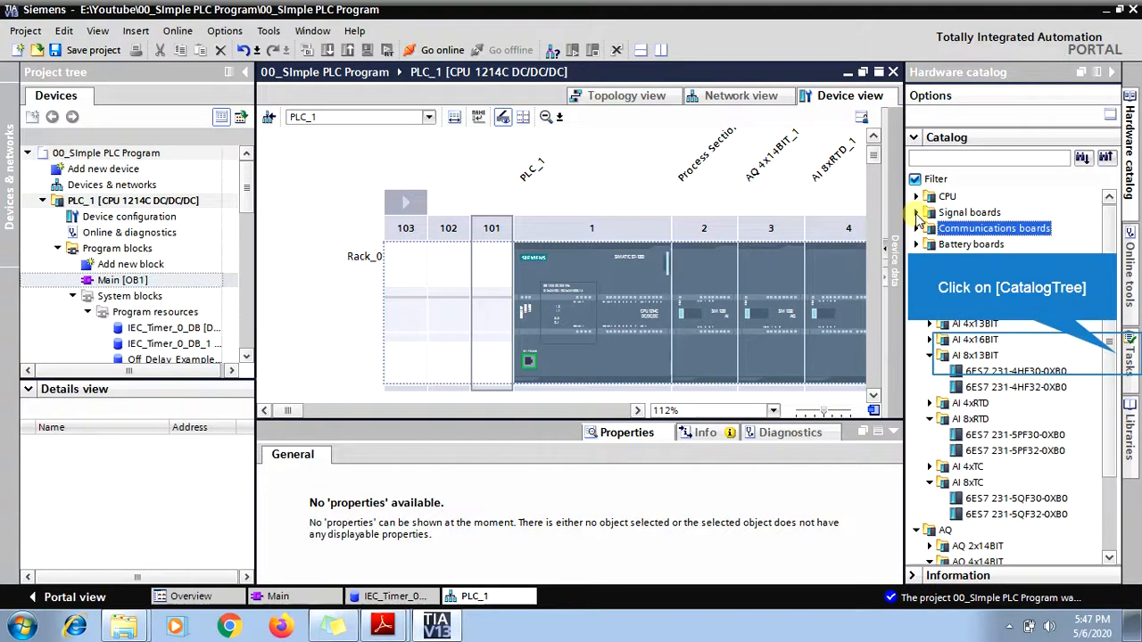
Add the PROFIBUS communications module CM 1243-5, order number 6GK7 243-5DX30-0XE0, to slot 101.
click(1118, 357)
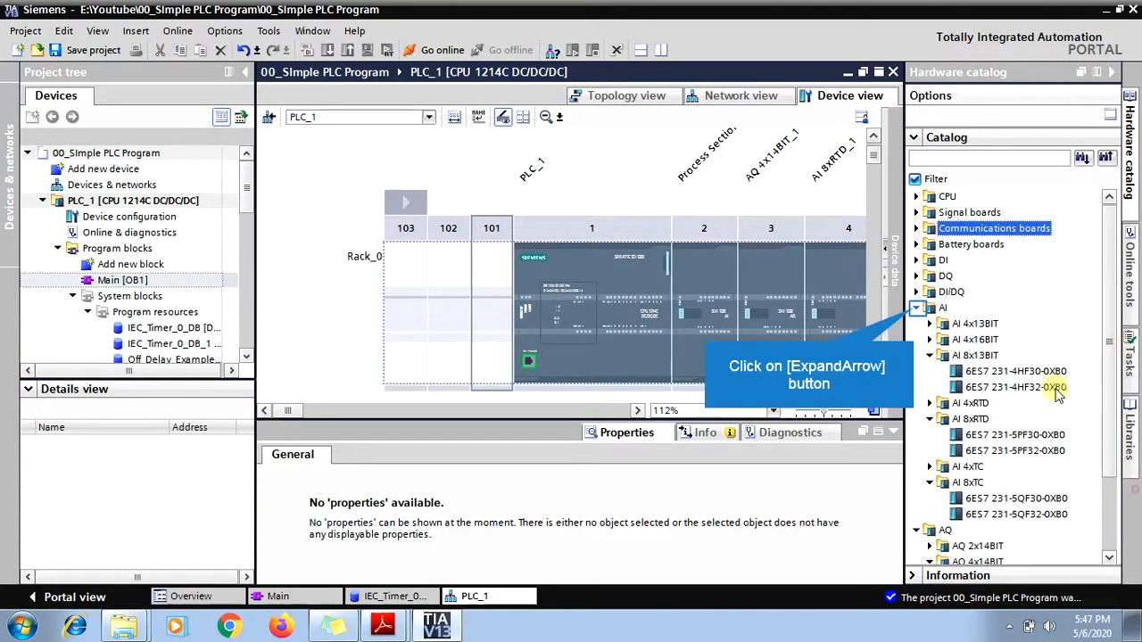
click(916, 307)
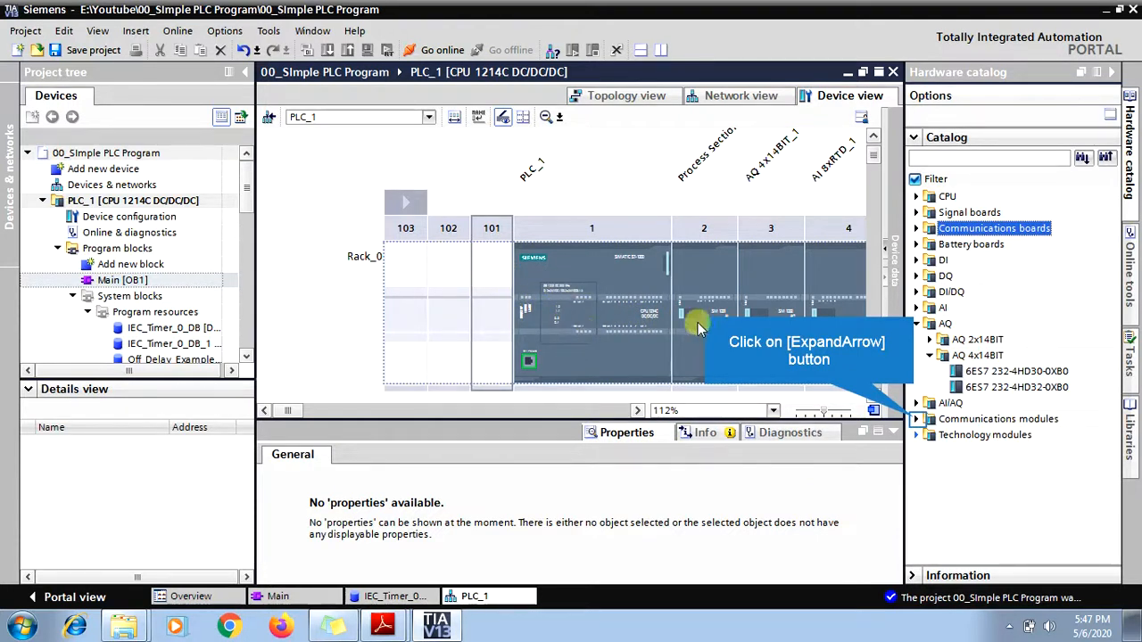
click(916, 419)
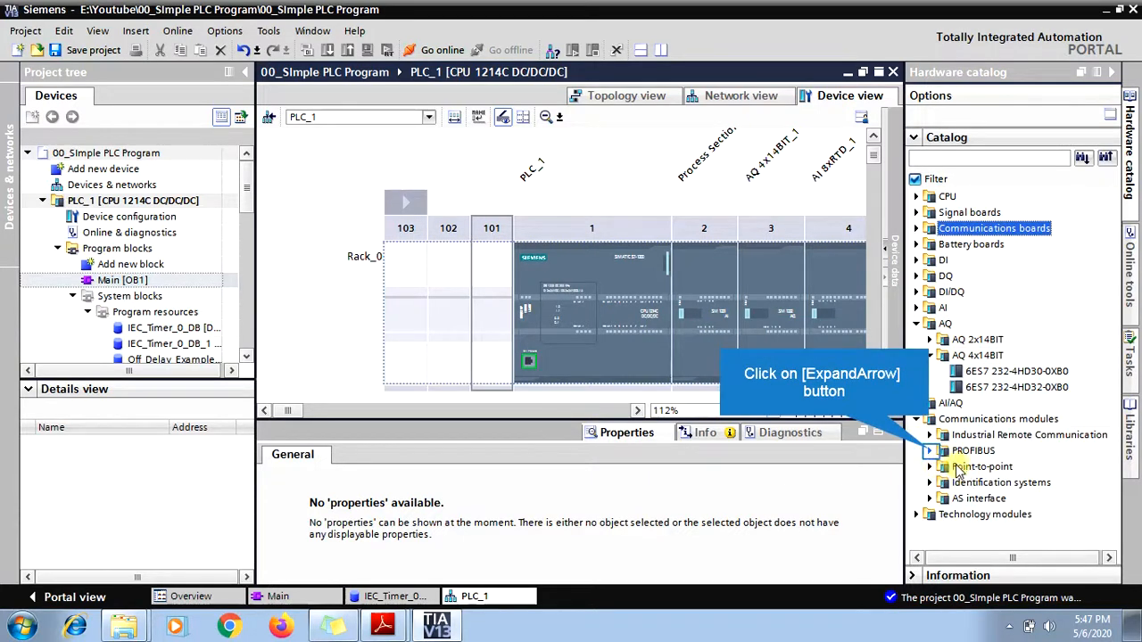
click(930, 452)
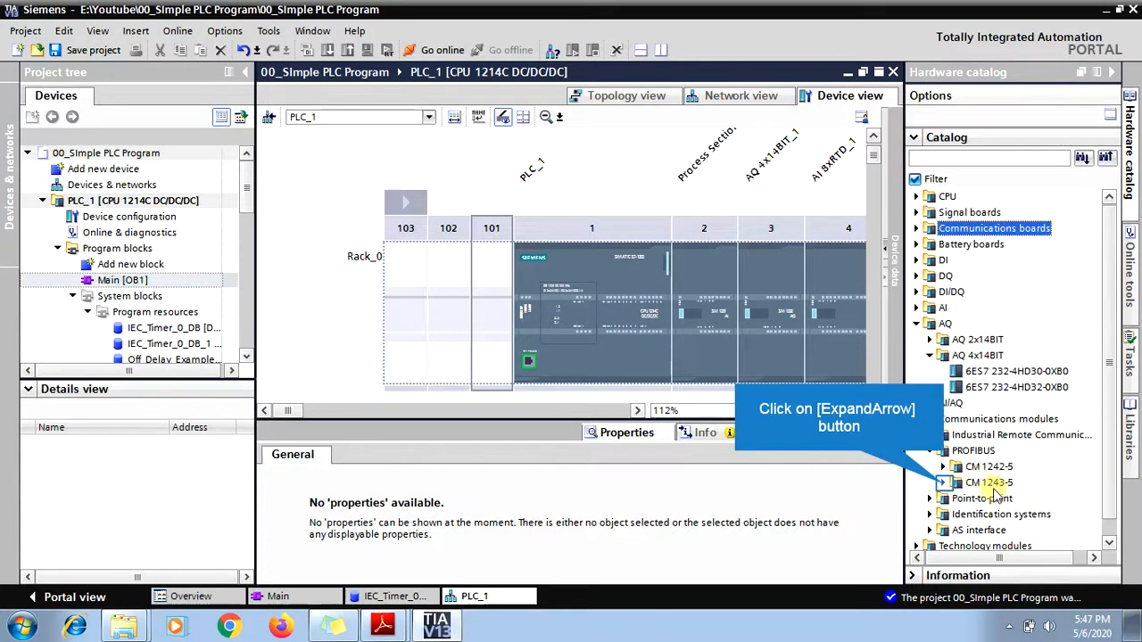
click(942, 483)
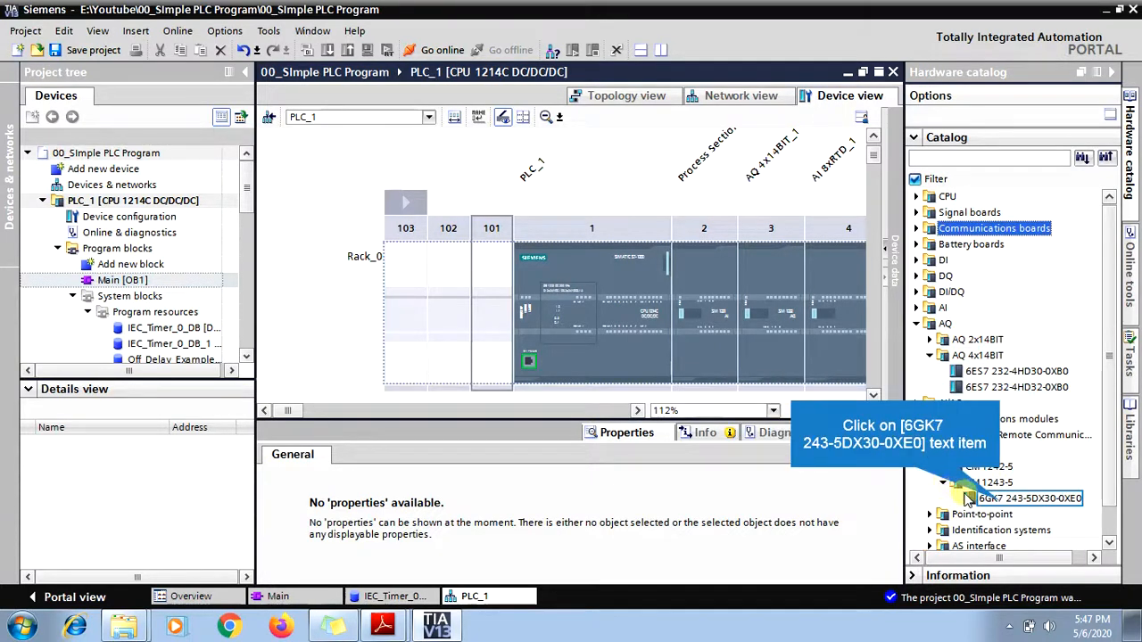
click(1003, 505)
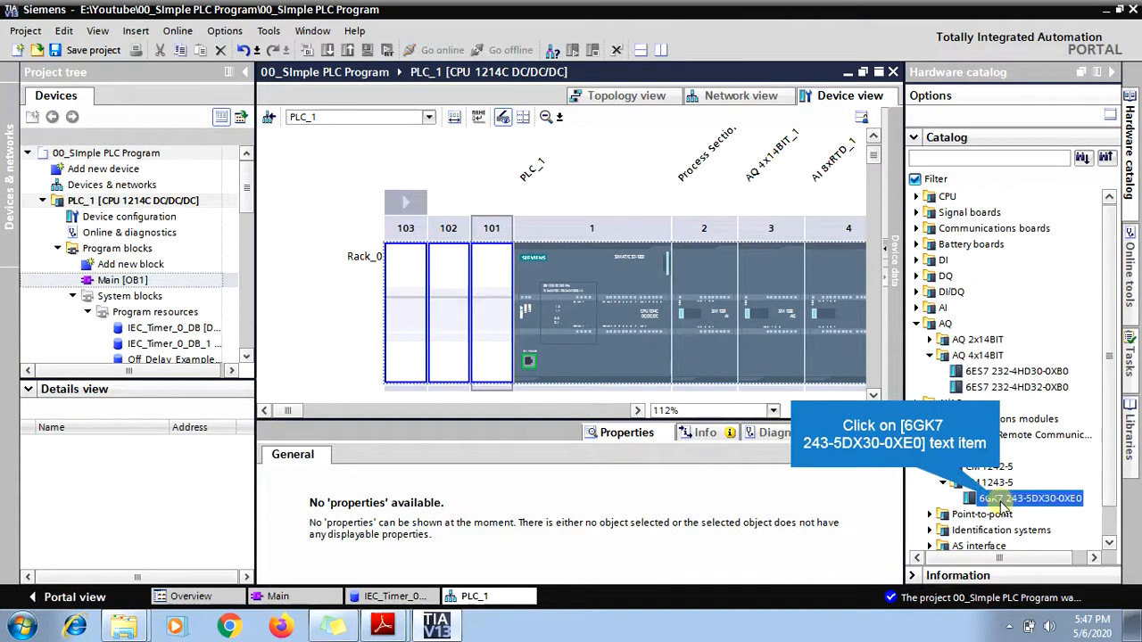
drag(1001, 501, 495, 299)
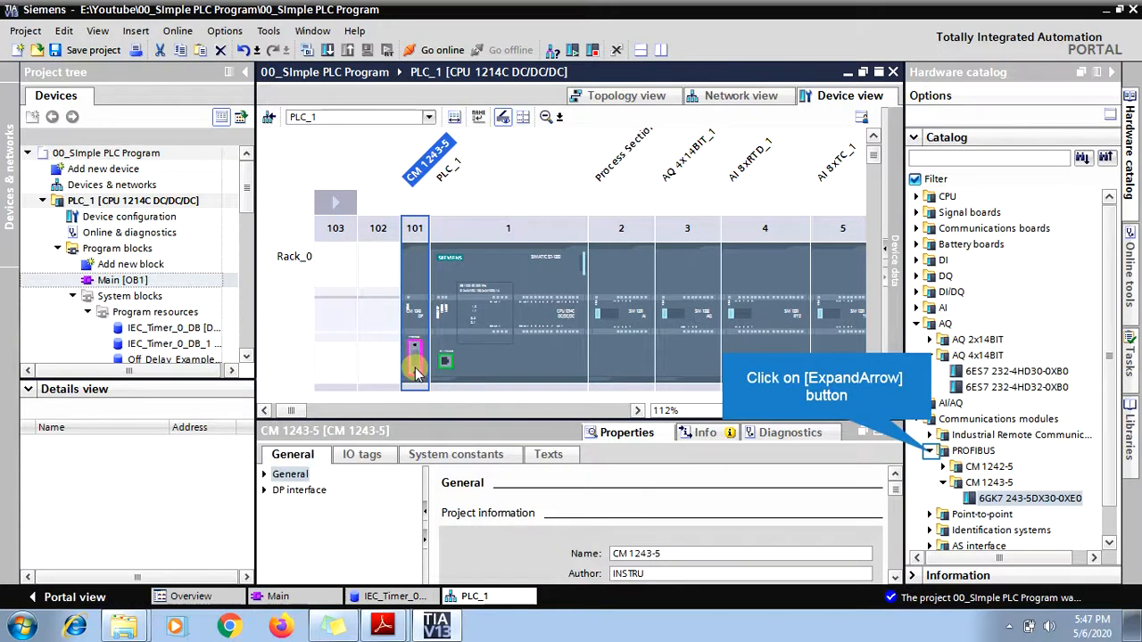
Add the point-to-point module CM 1241 (RS232), order number 6ES7 241-1AH32-0XB0, to slot 102.
click(931, 452)
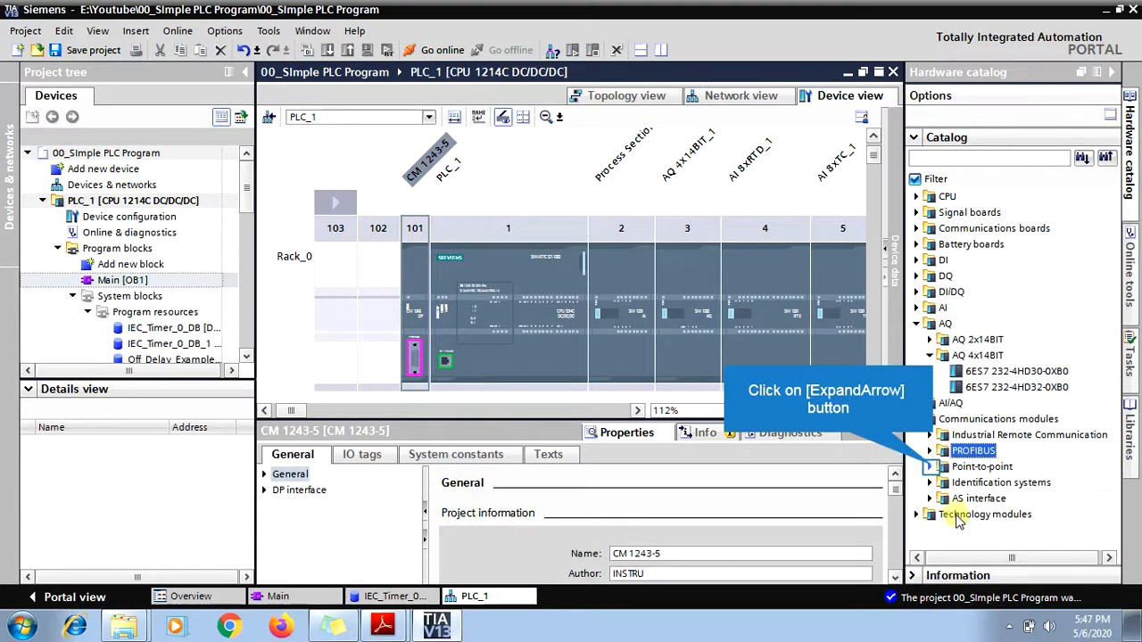
click(931, 467)
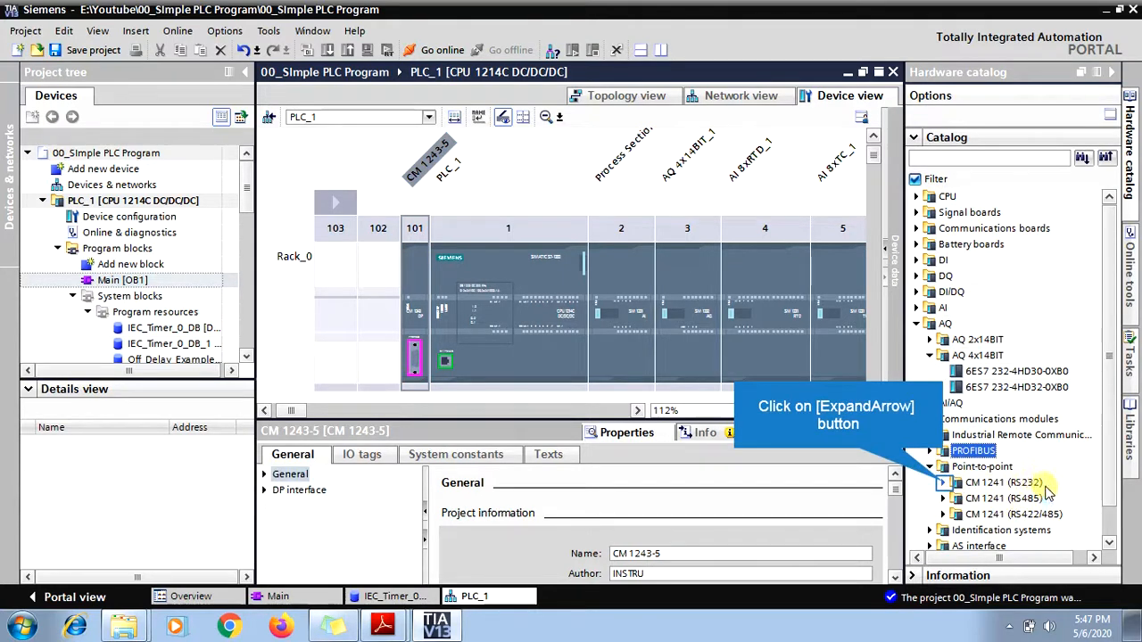
click(943, 483)
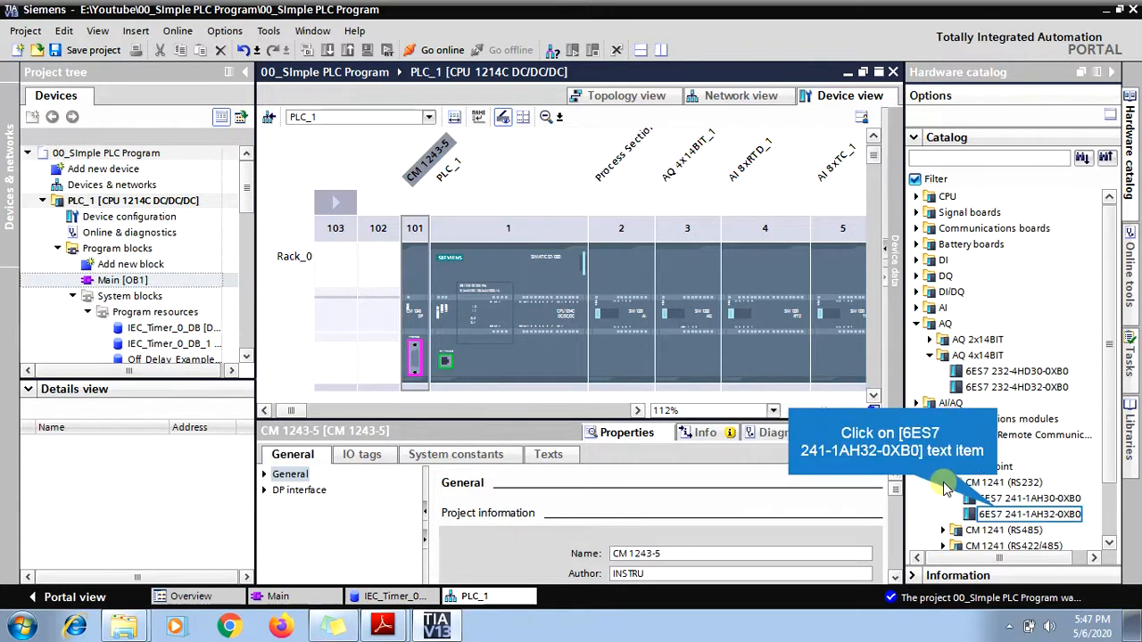
click(1001, 516)
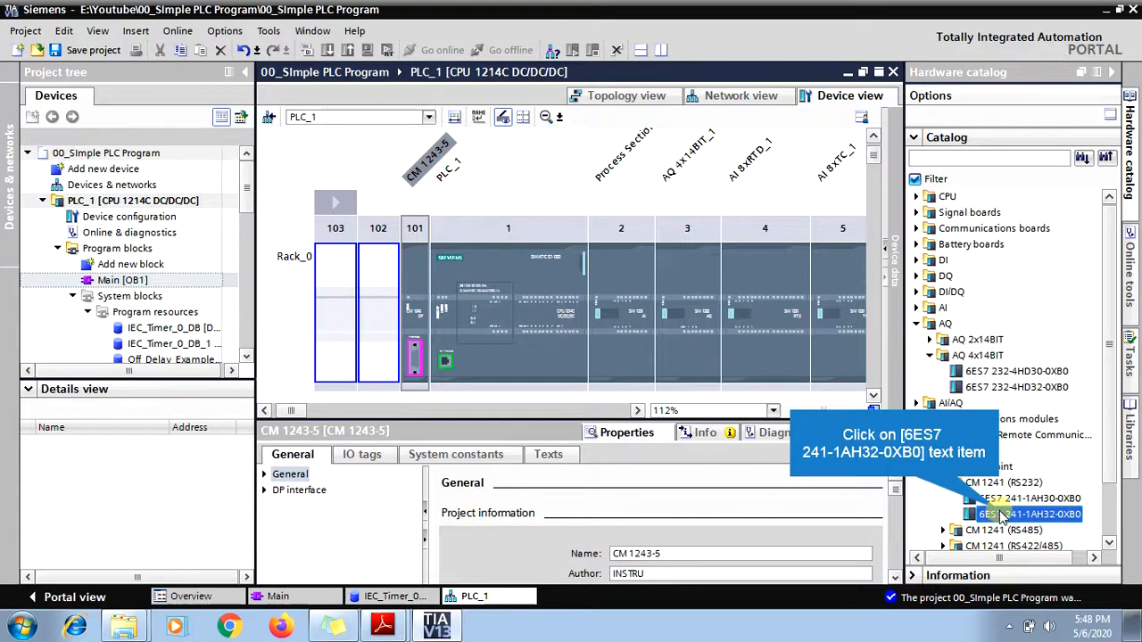
drag(1000, 515, 378, 263)
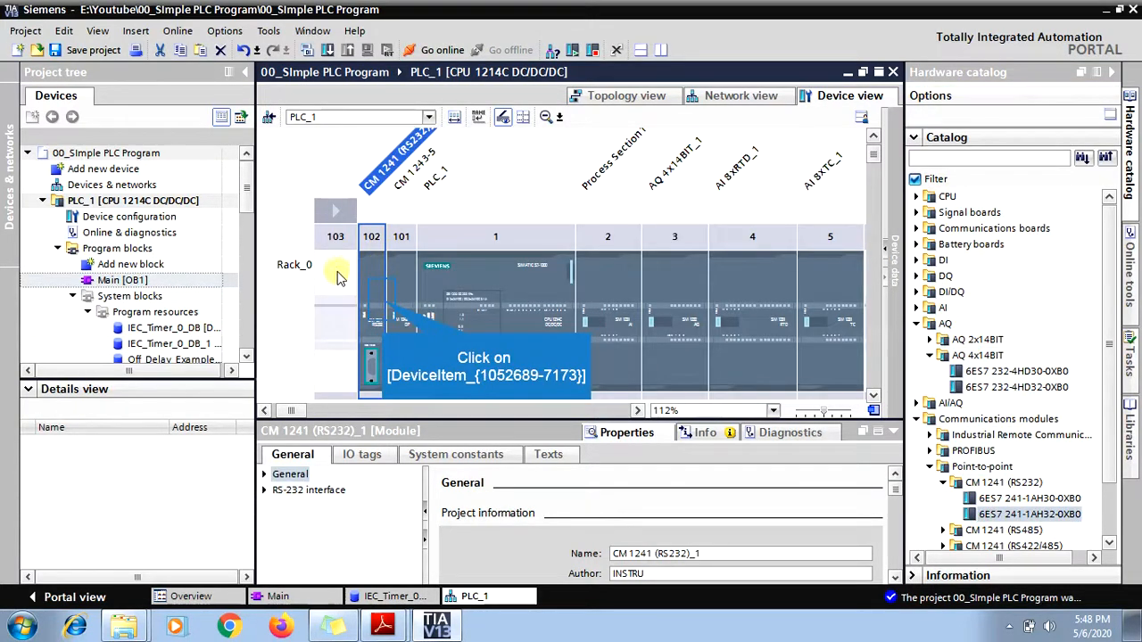
Examine the RS-232 interface properties of the CM 1241 module: port configuration, parity options, and transmitted and received message settings.
click(384, 306)
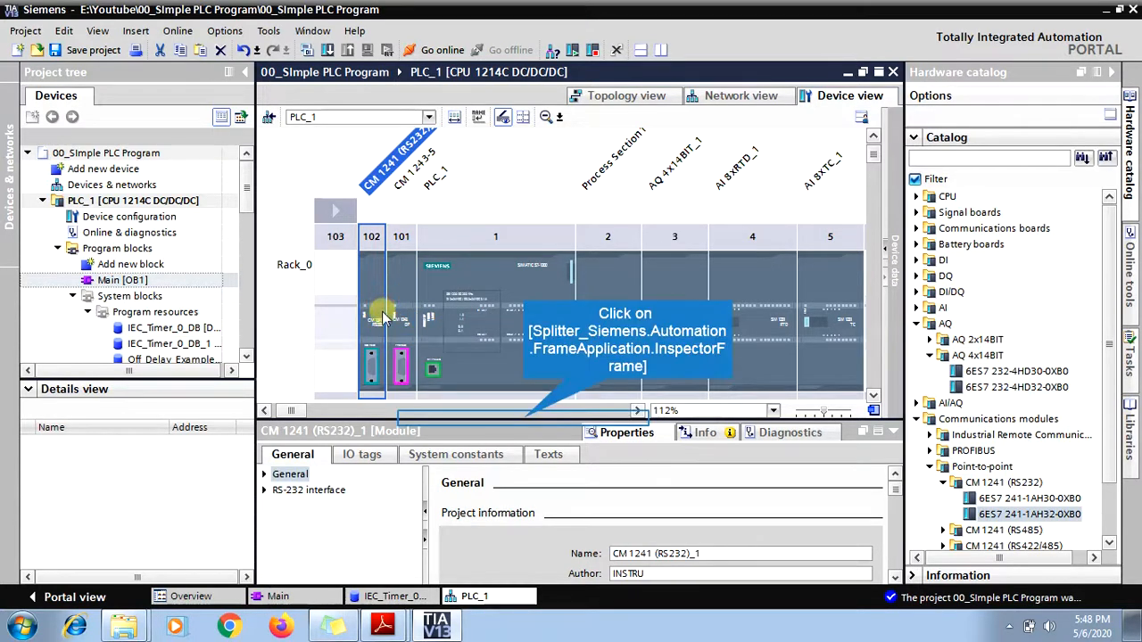
click(523, 418)
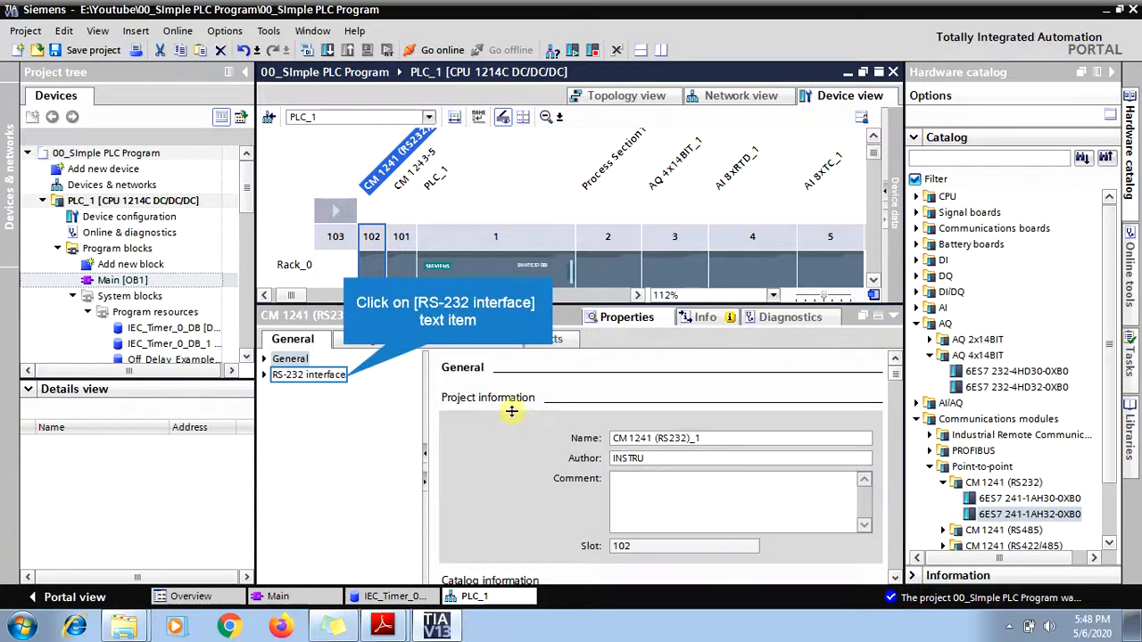
click(346, 379)
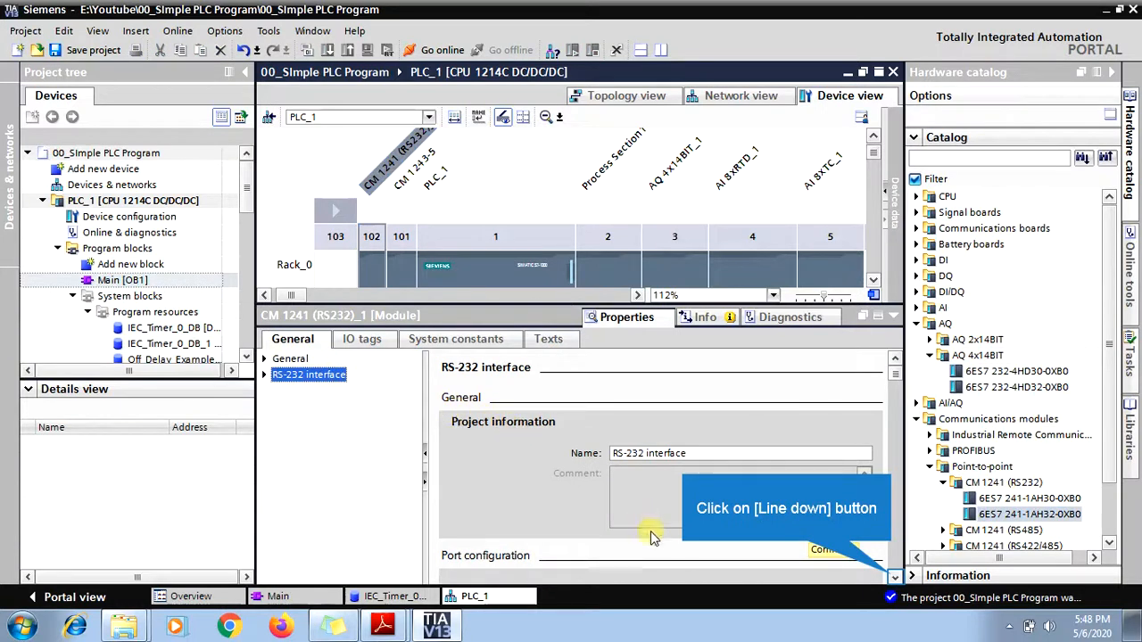
click(893, 577)
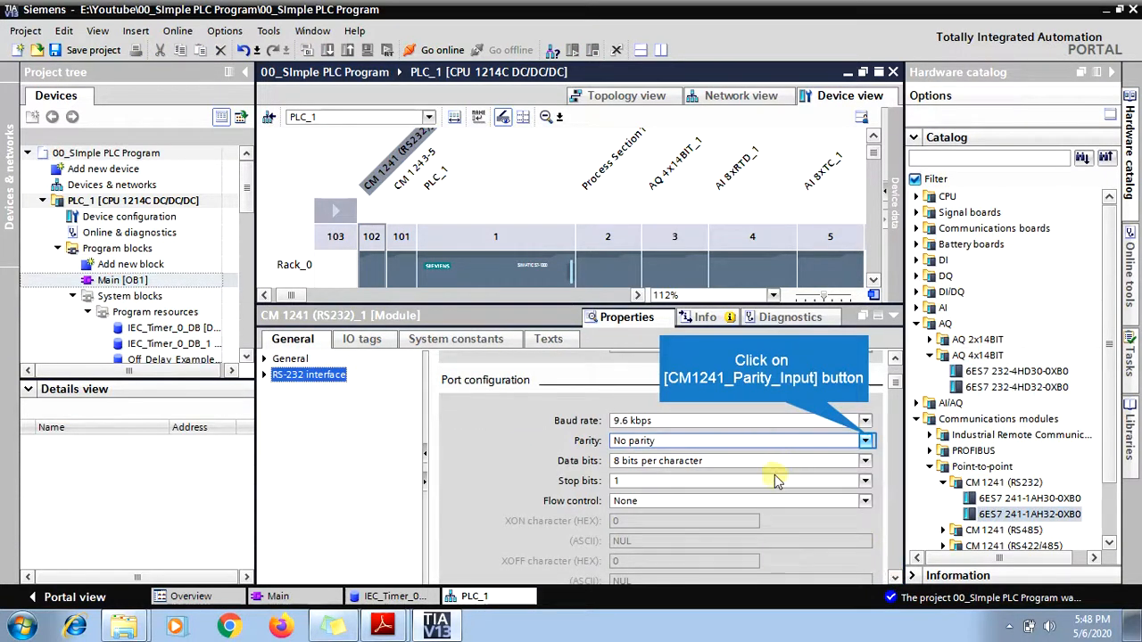
click(866, 440)
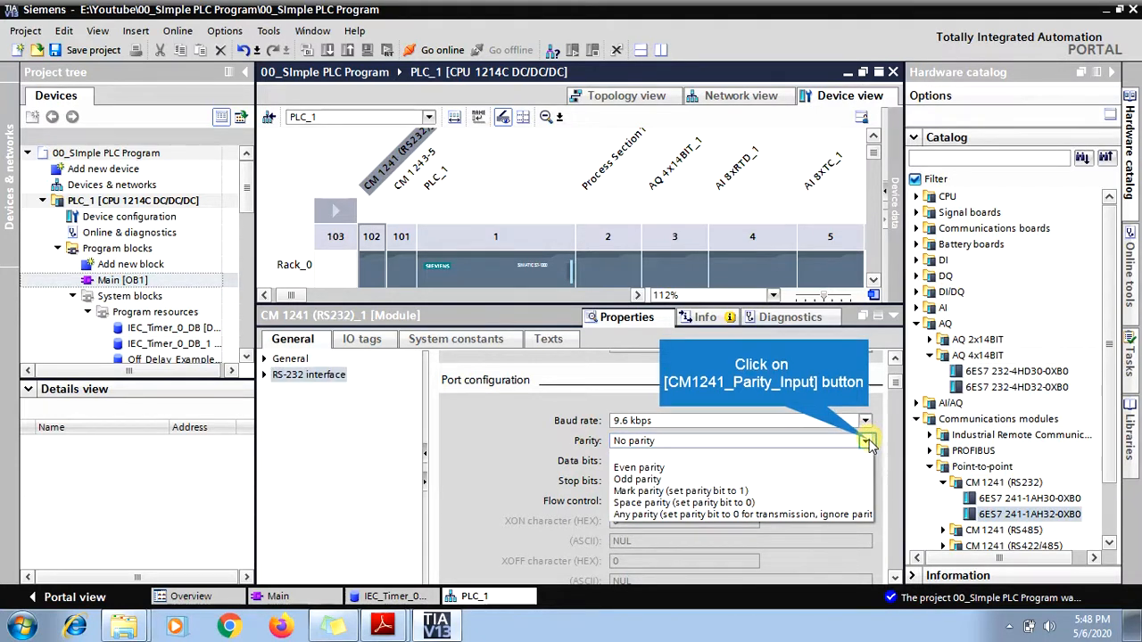
click(868, 443)
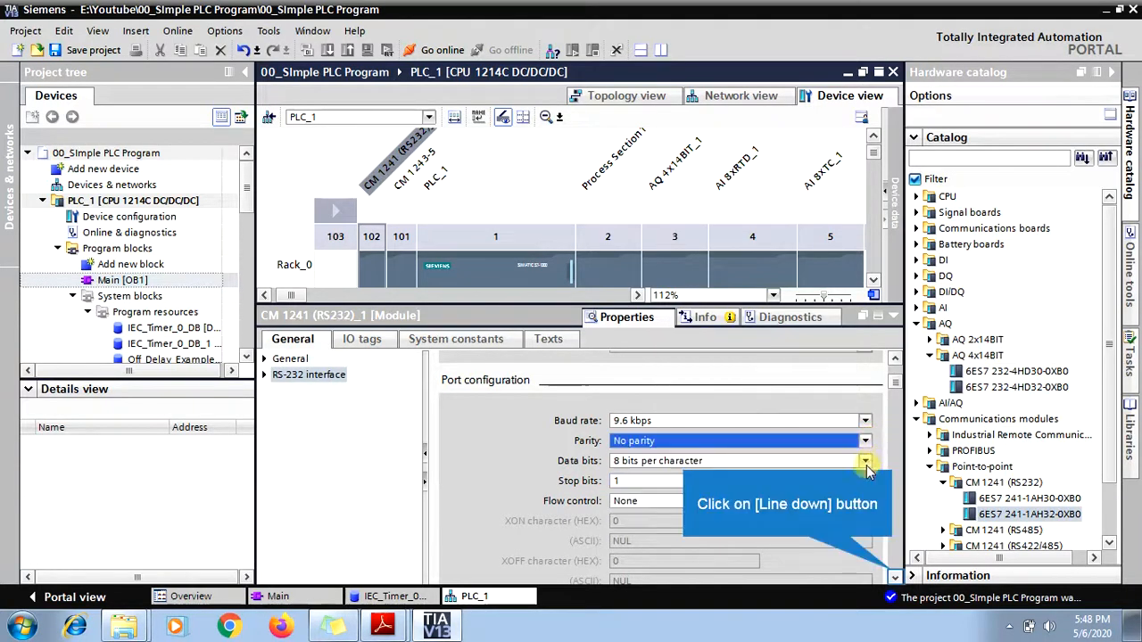
click(895, 575)
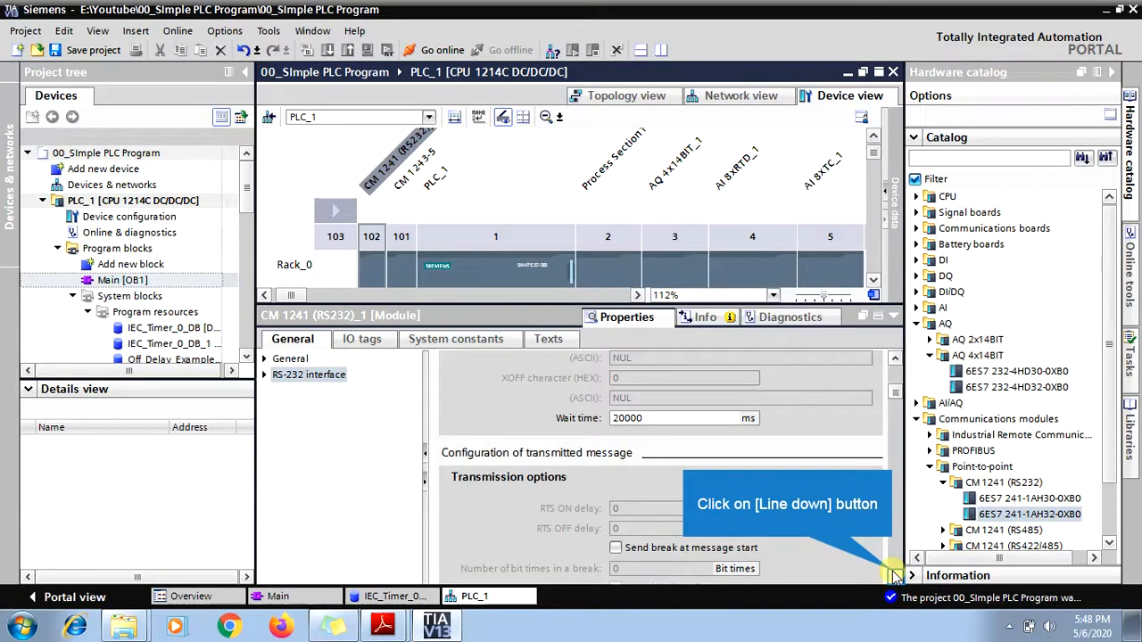
click(895, 575)
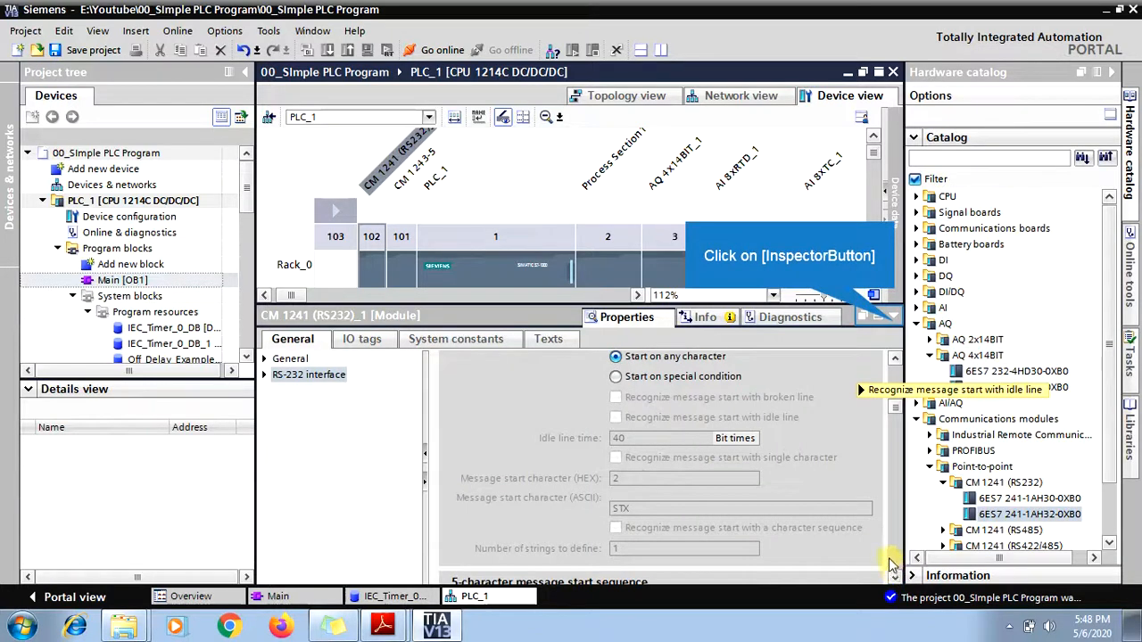
Save the project with the added communication modules.
click(893, 319)
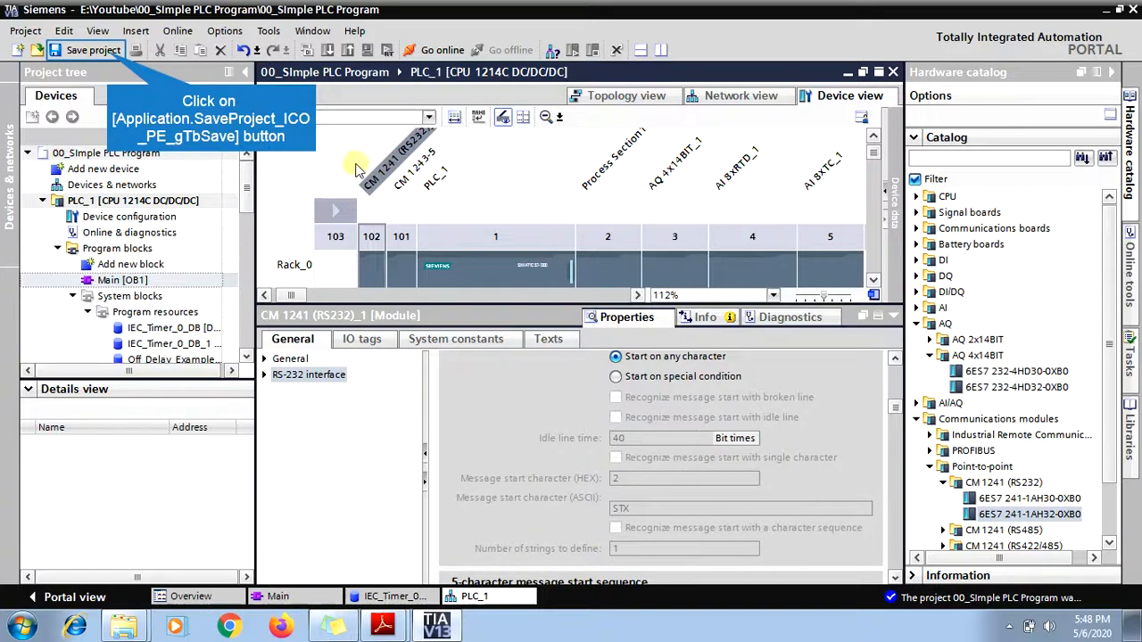
click(107, 54)
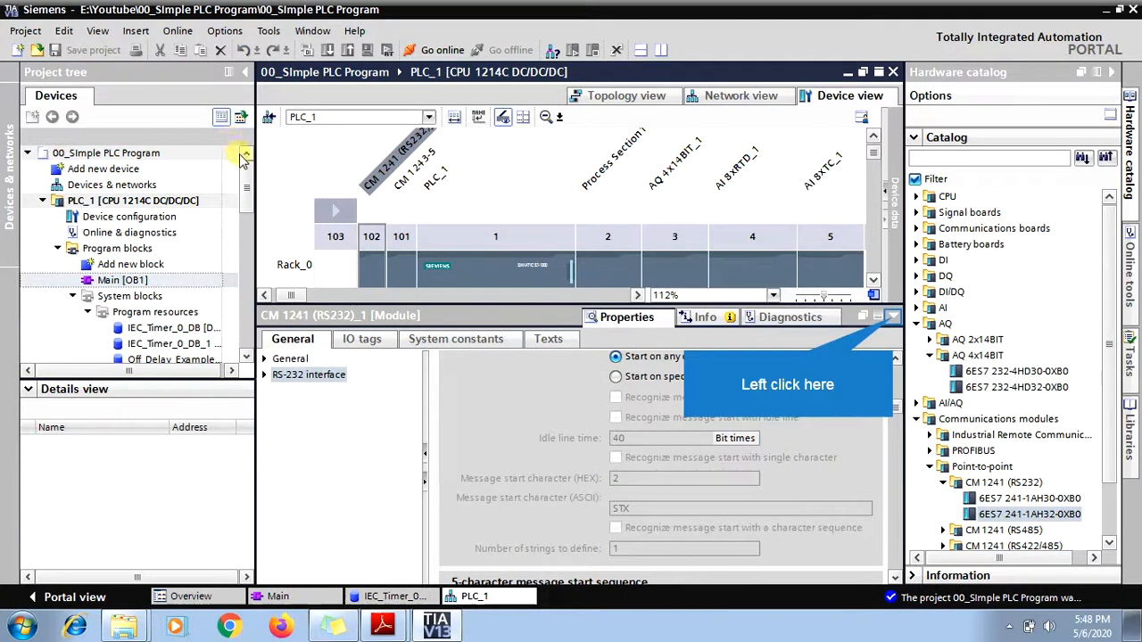